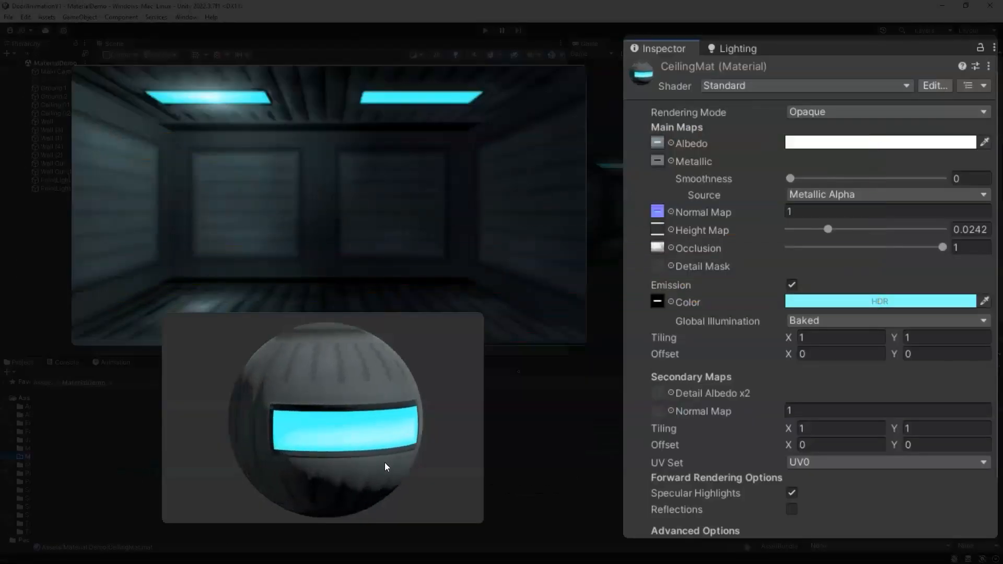
Step: Create a new scene named MaterialDem in the MaterialDemo folder
drag(385, 465, 26, 486)
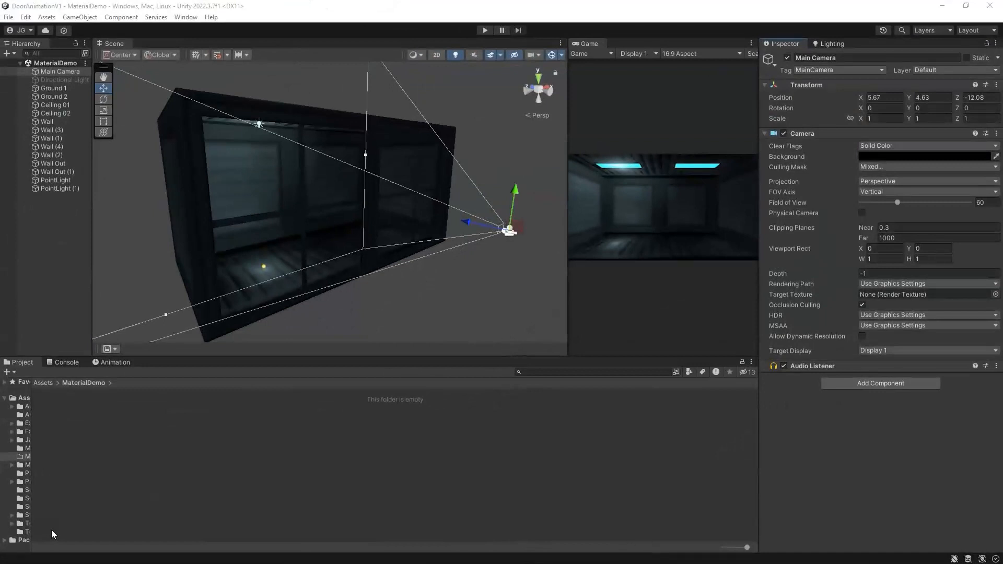
click(26, 458)
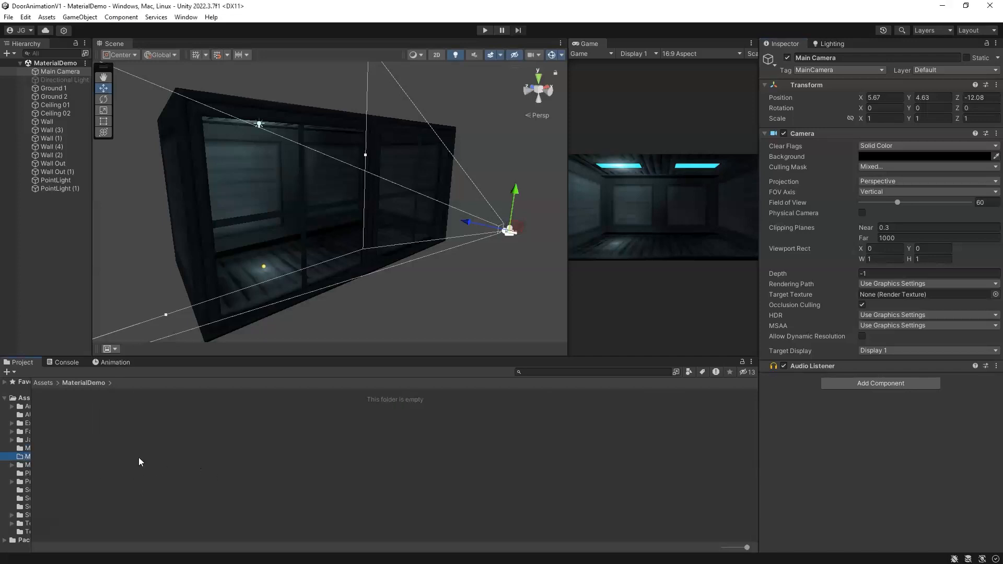
right_click(139, 456)
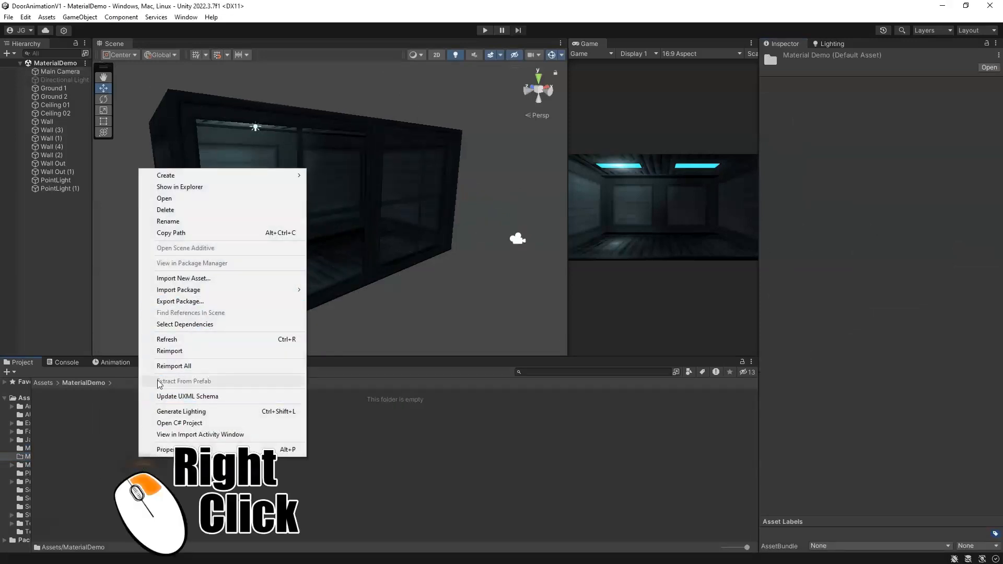
mouse_move(173, 175)
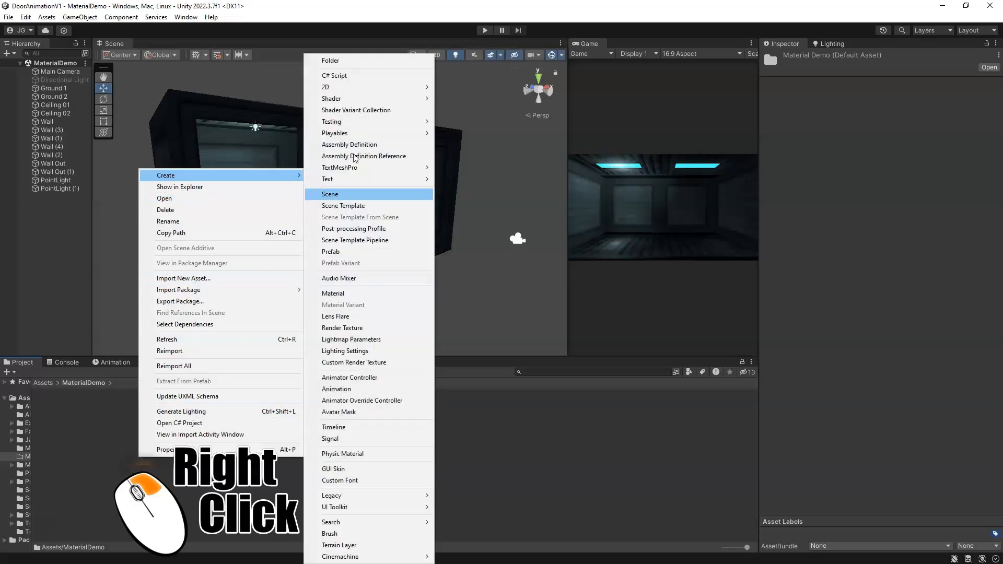
click(339, 195)
text(MaterialDem)
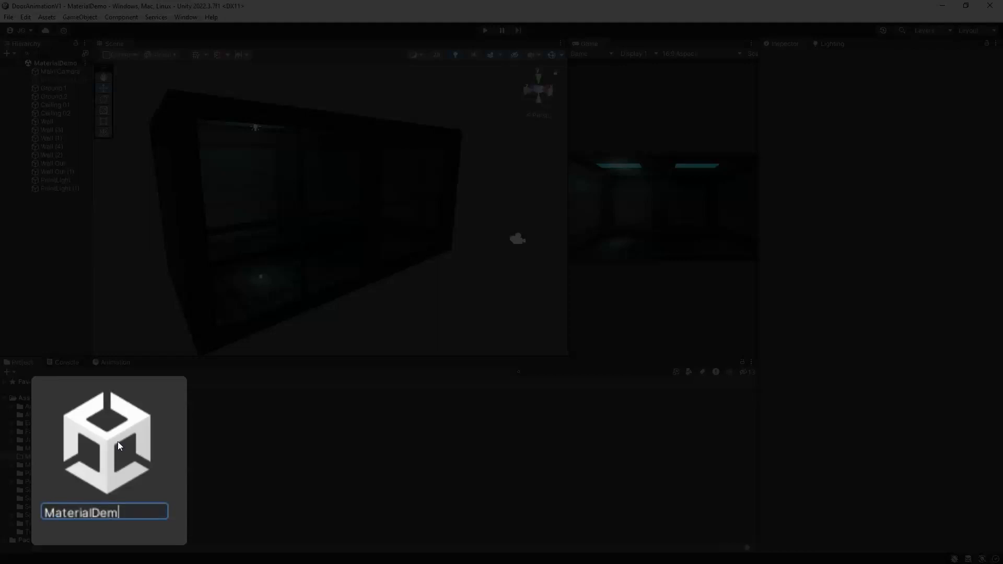
key(Return)
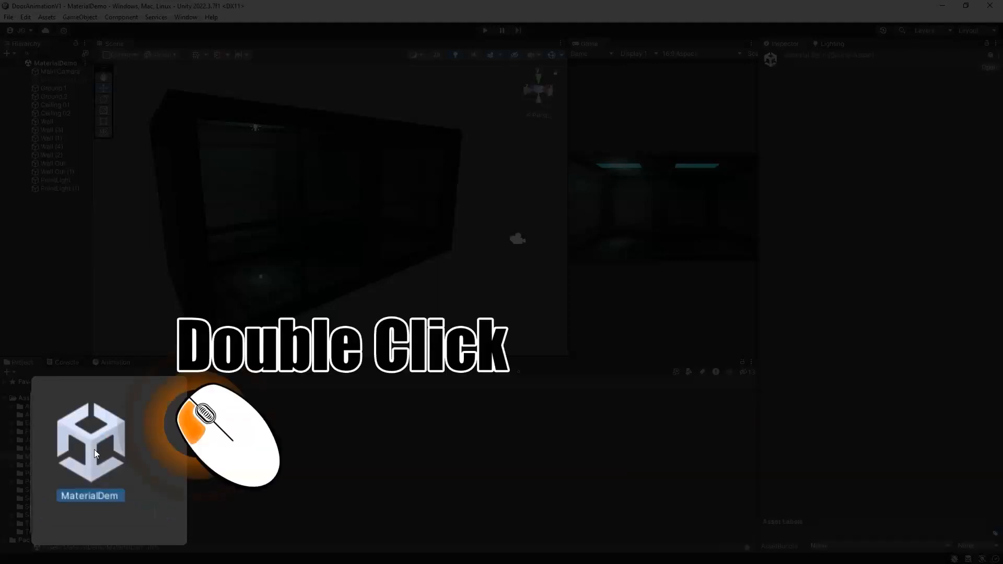
Step: Open the MaterialDem scene and select its Main Camera and Directional Light
double_click(65, 421)
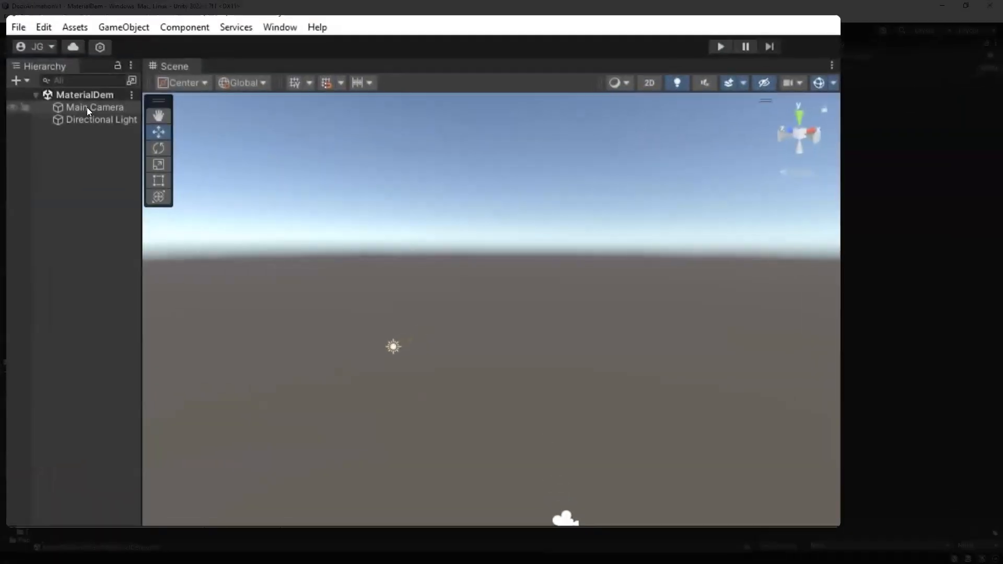
click(55, 71)
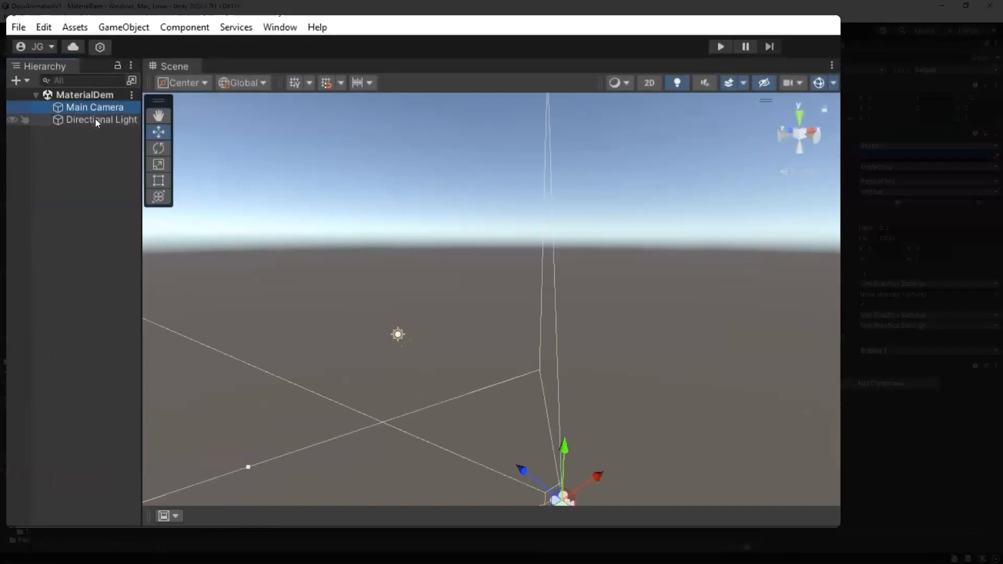
click(95, 118)
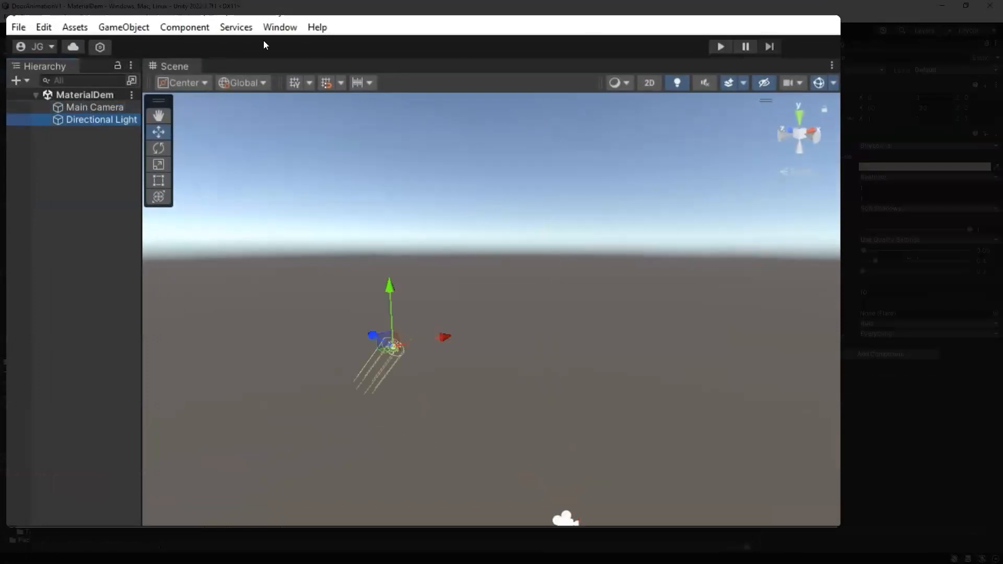
Step: In the Lighting window's Environment settings, set the Skybox Material to None
click(280, 26)
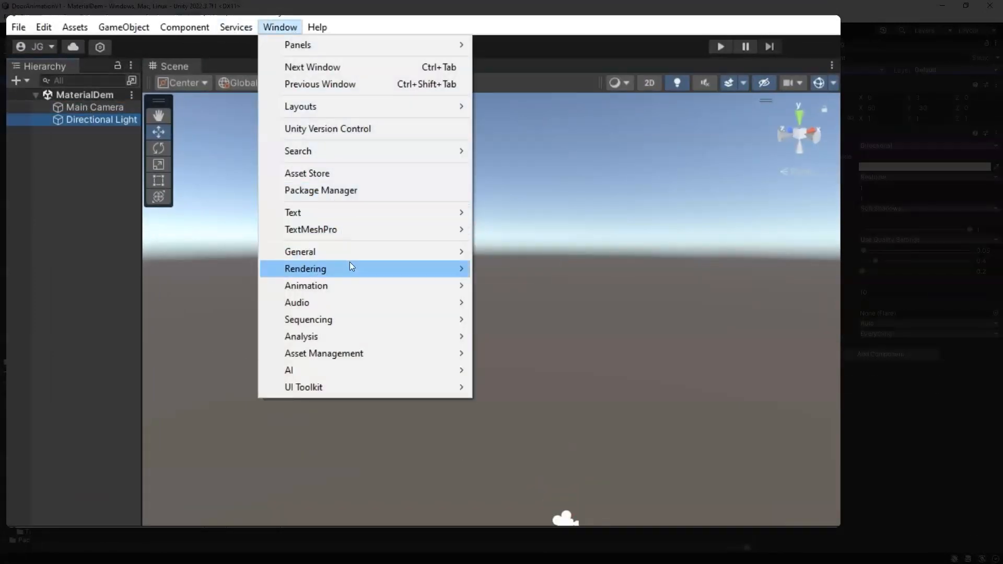
mouse_move(350, 265)
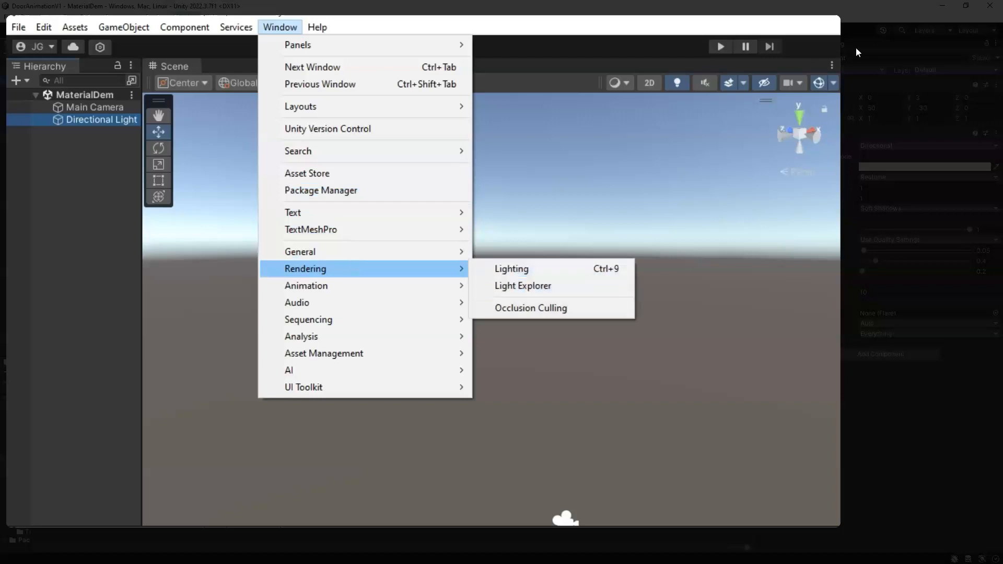
click(532, 274)
click(629, 75)
click(682, 76)
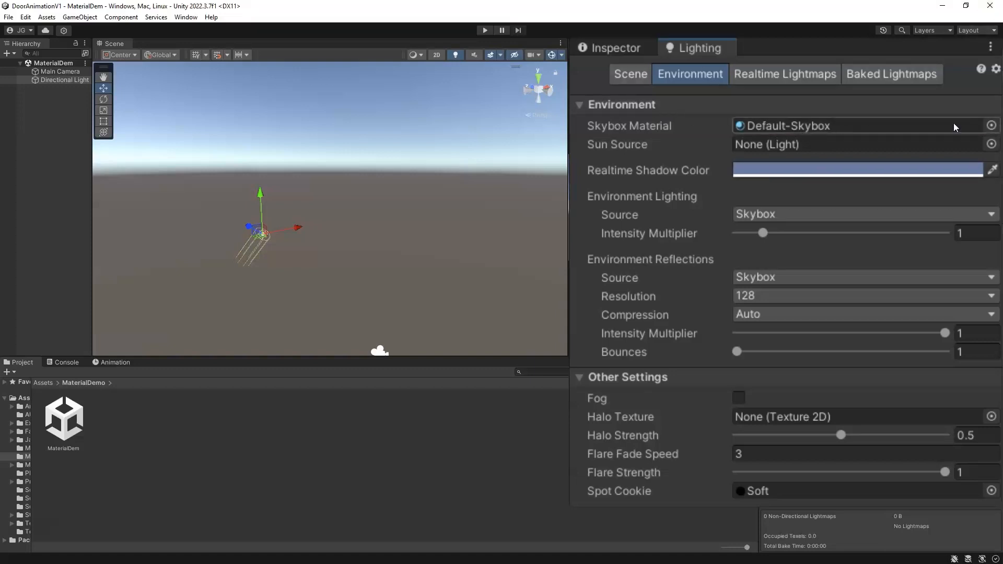
click(992, 126)
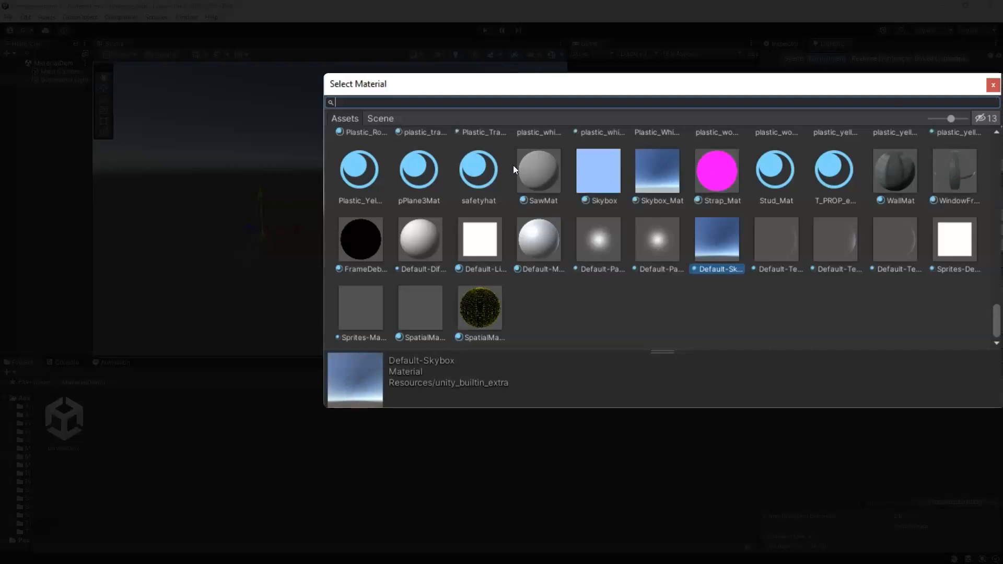
scroll(406, 216, up, 3)
text(n)
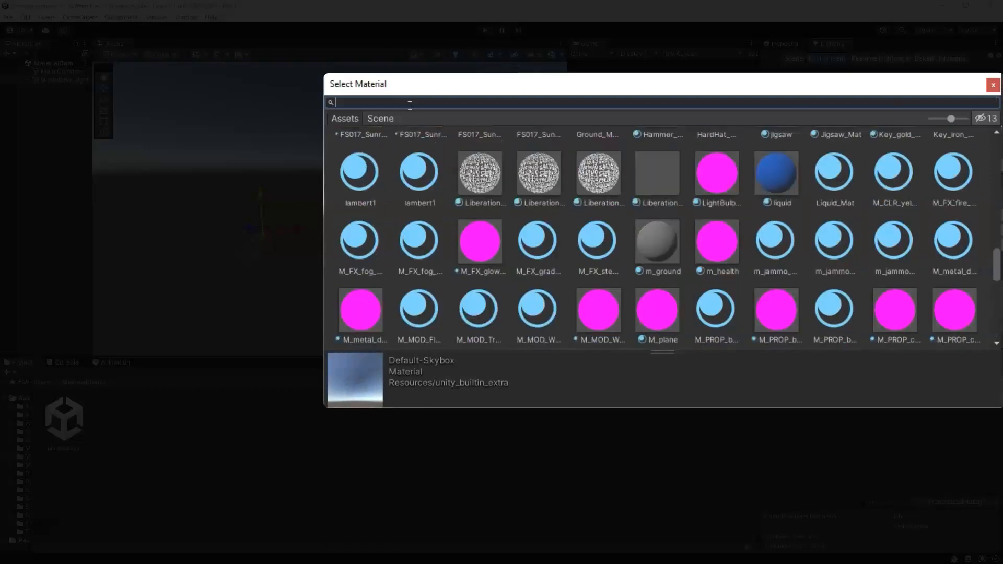
text(one)
double_click(358, 156)
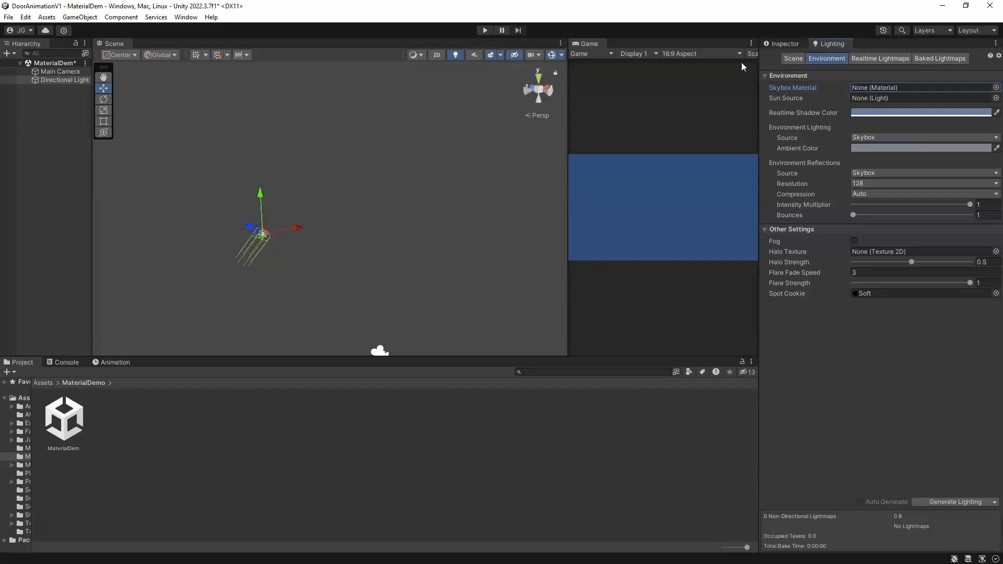
Step: Set the Main Camera's Clear Flags to Solid Color with a black background
click(50, 74)
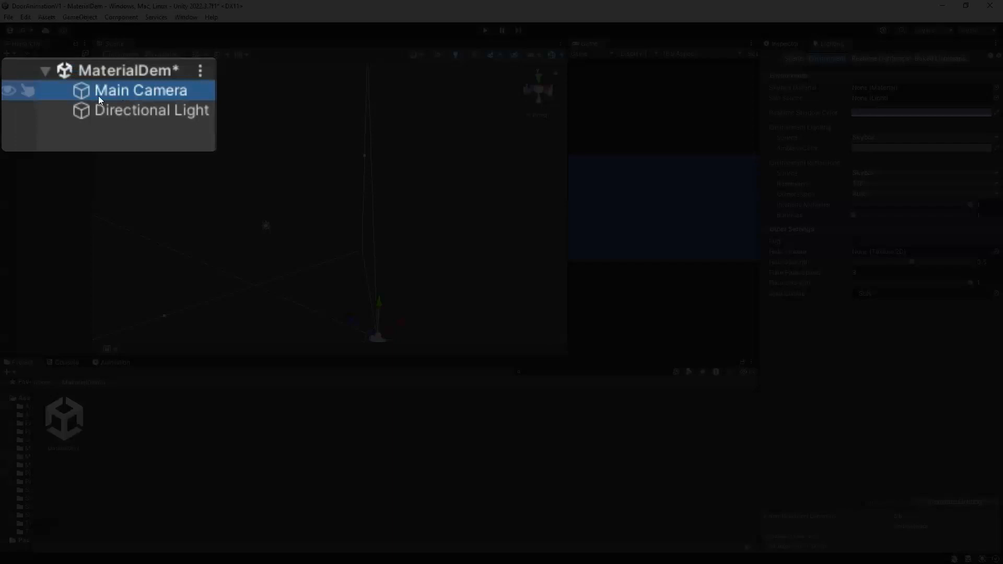
click(629, 31)
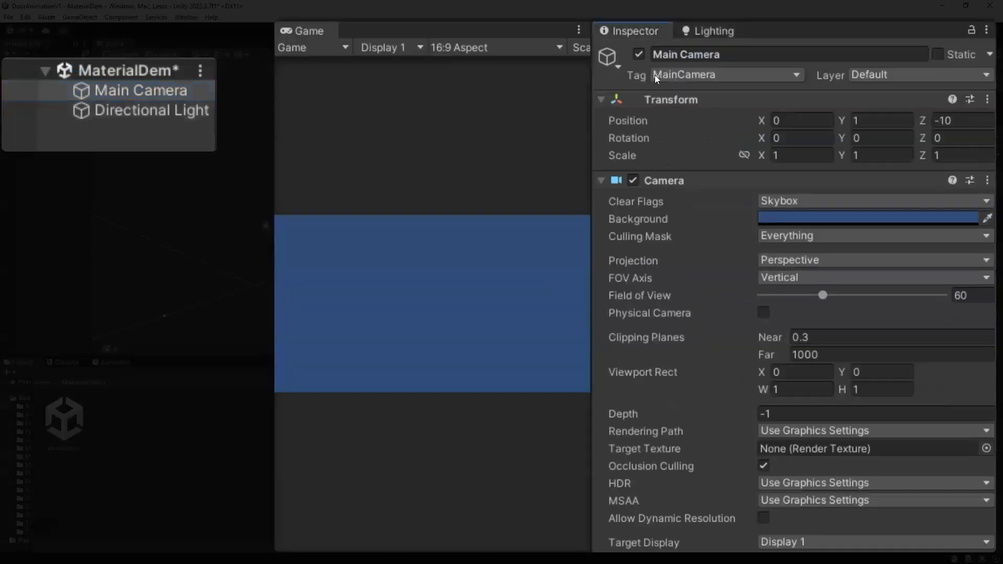
click(770, 200)
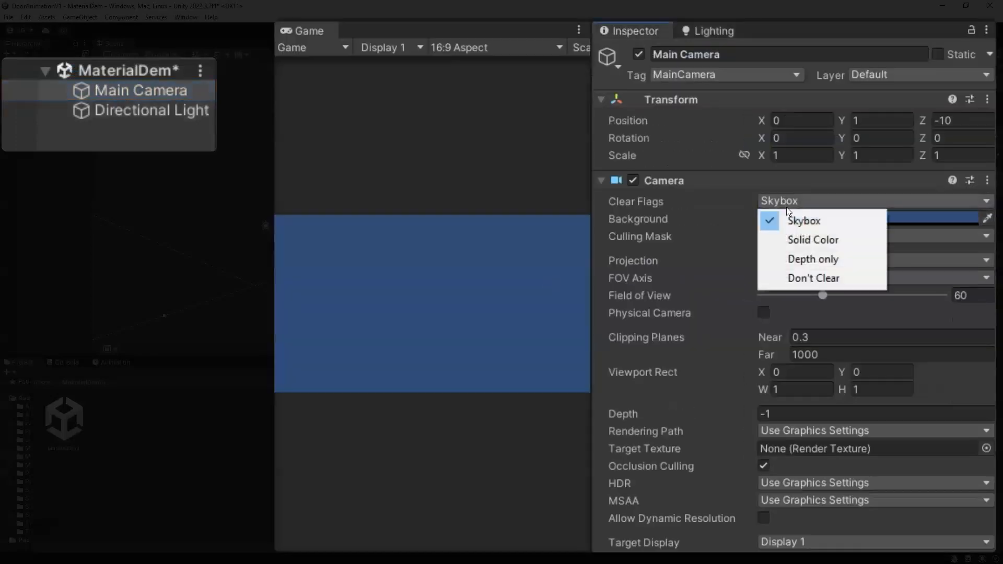
click(833, 243)
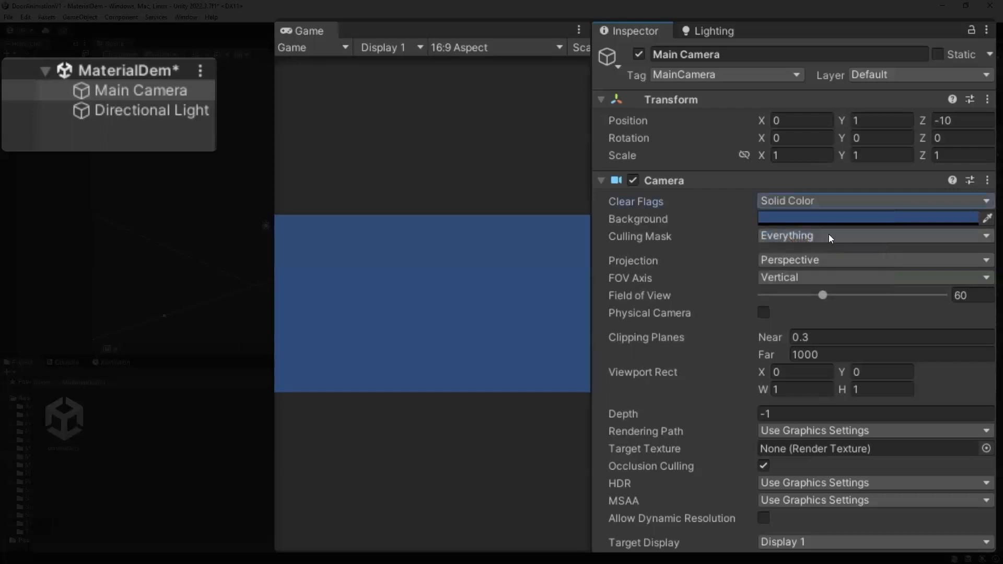
click(787, 221)
drag(884, 390, 808, 426)
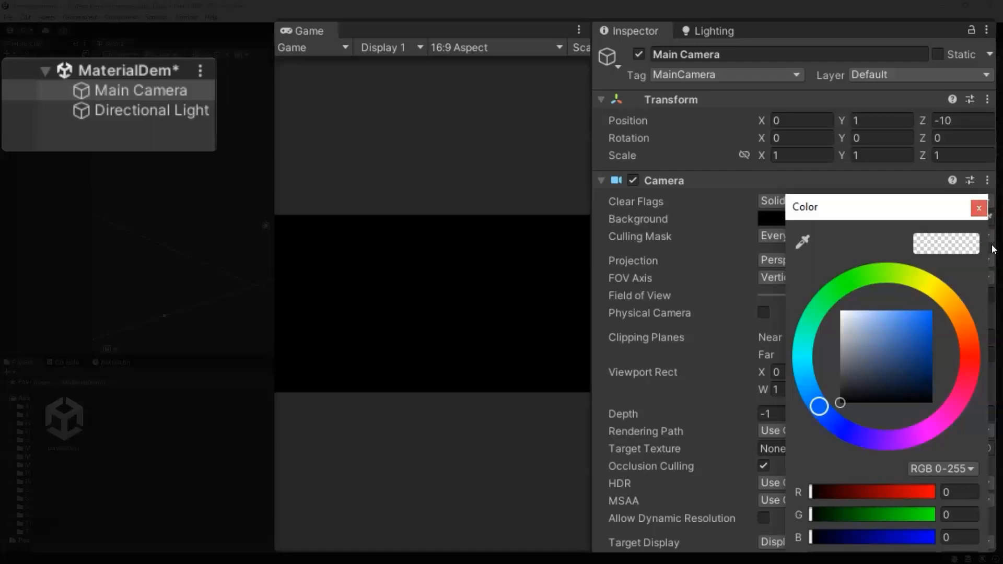
click(978, 212)
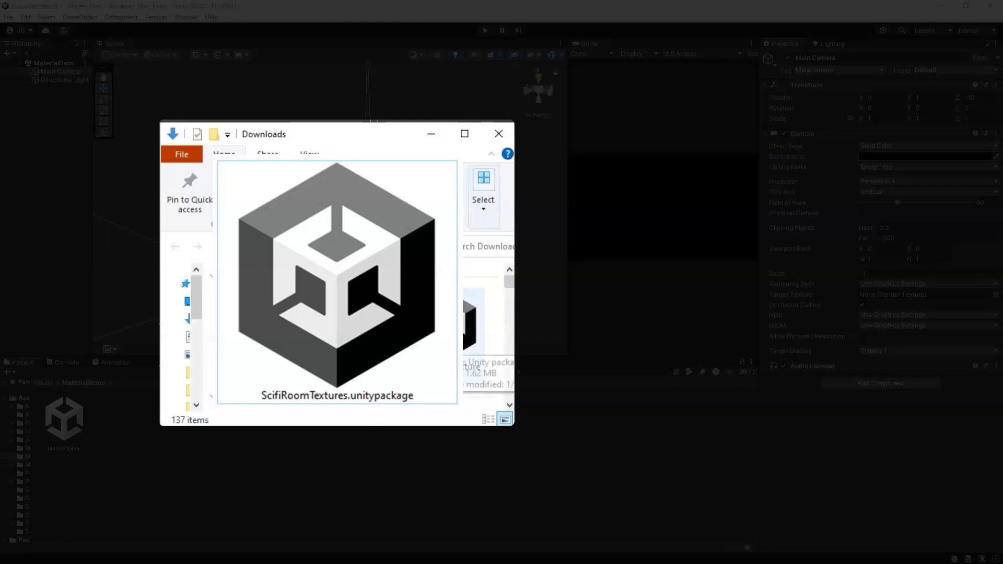
Step: Import the ScifiRoomTextures.unitypackage from Downloads with all of its textures
click(472, 337)
drag(473, 337, 262, 438)
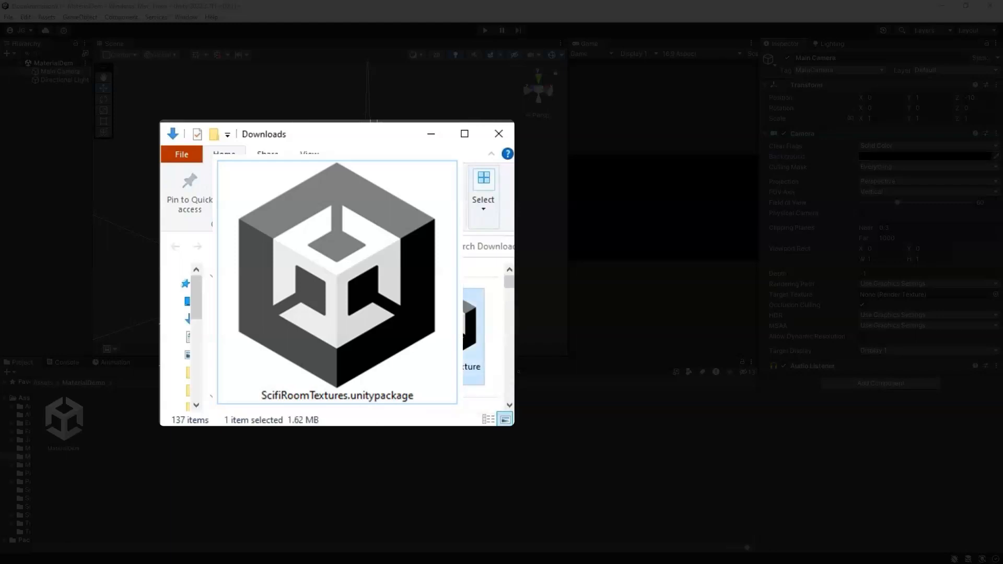
double_click(462, 333)
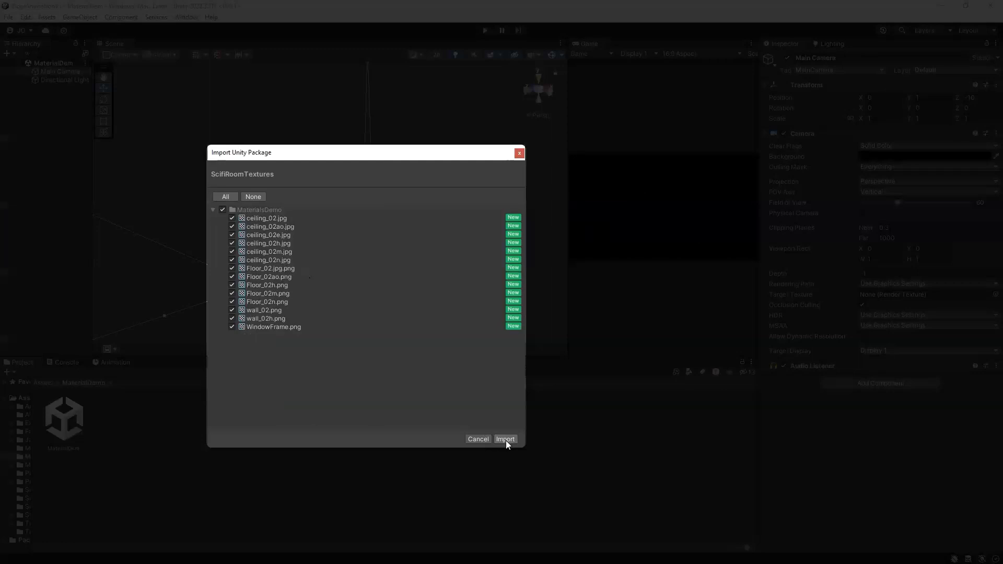
click(505, 439)
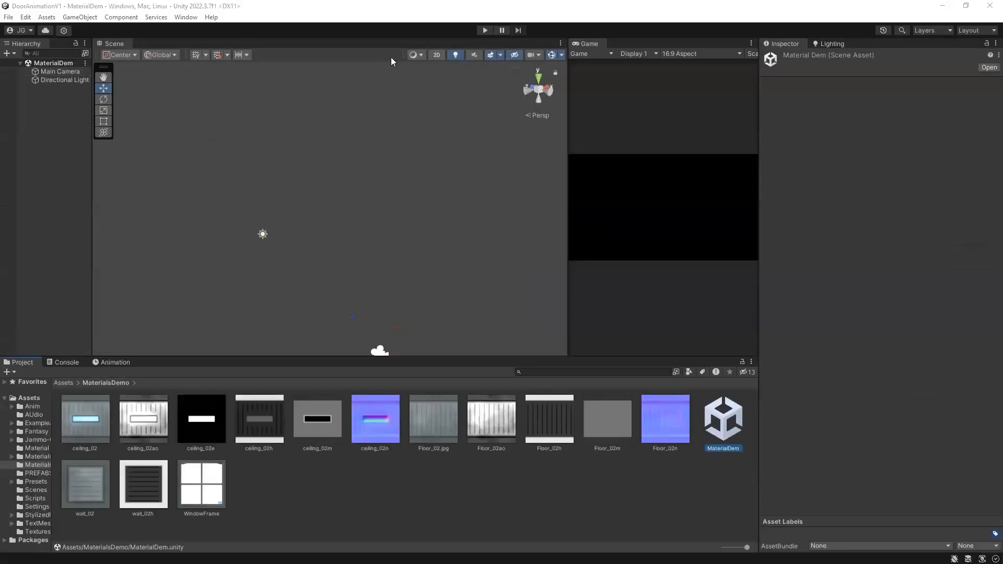
Step: Turn on the scene grid and add a 3D Plane object to the scene
click(196, 54)
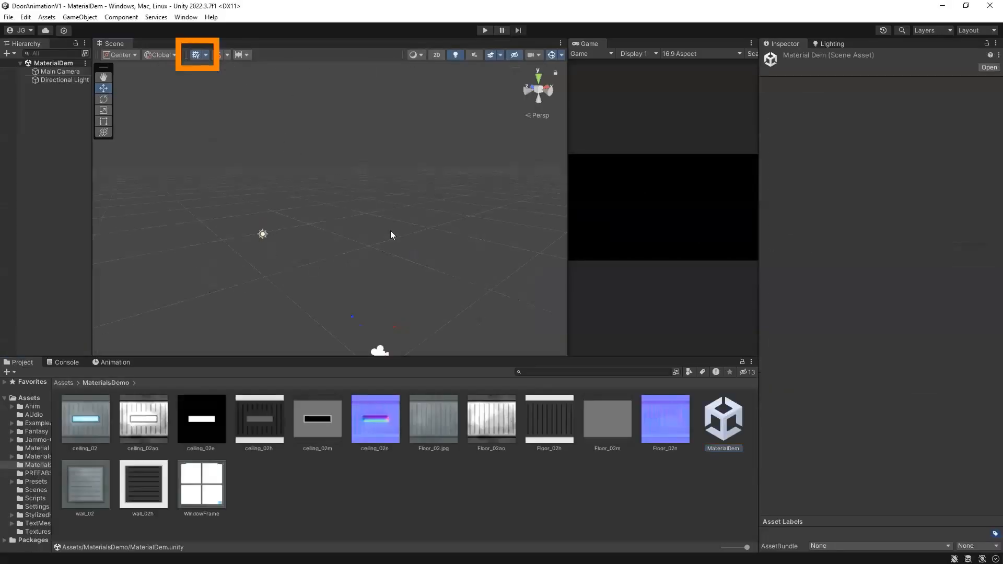
right_click(43, 150)
mouse_move(113, 300)
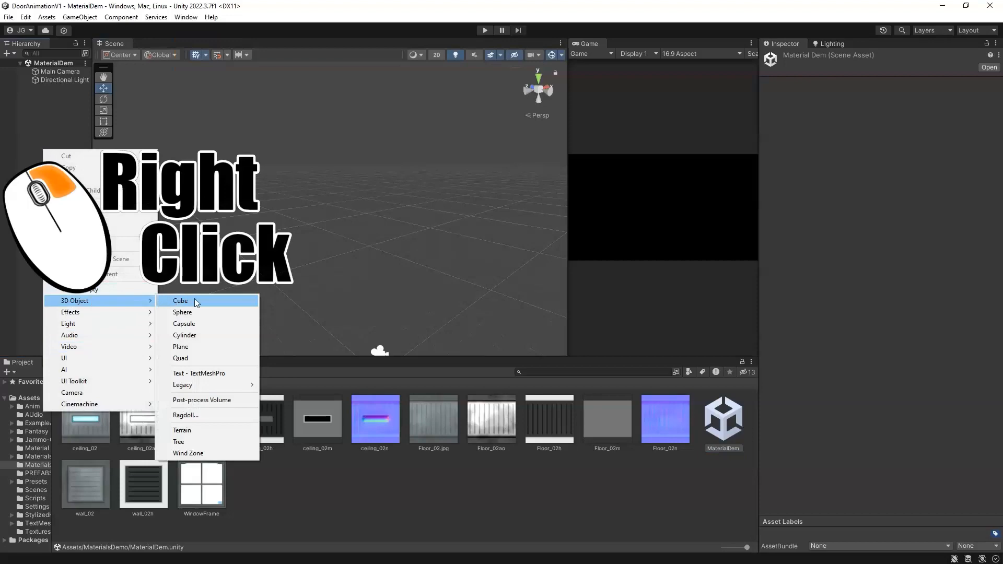
click(193, 347)
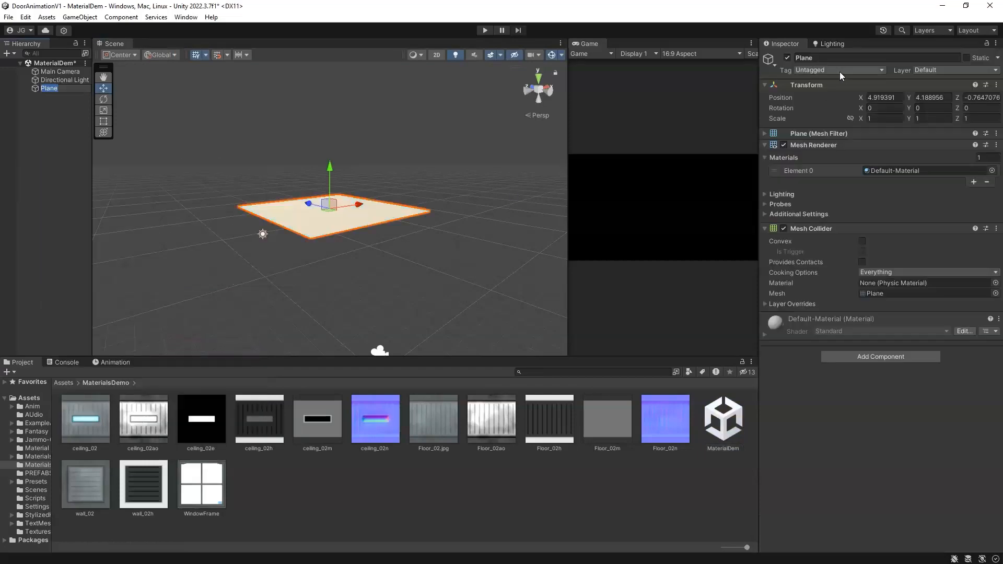
Step: Rename the plane Floor01 and reset its transform to the origin
click(825, 59)
text(Floor01)
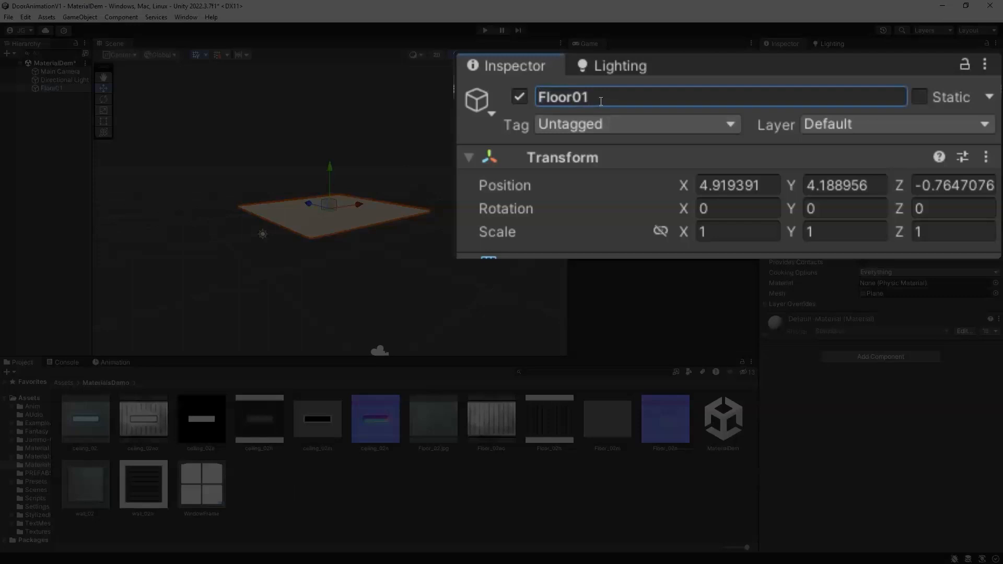
click(983, 157)
click(846, 186)
middle_drag(233, 290, 308, 250)
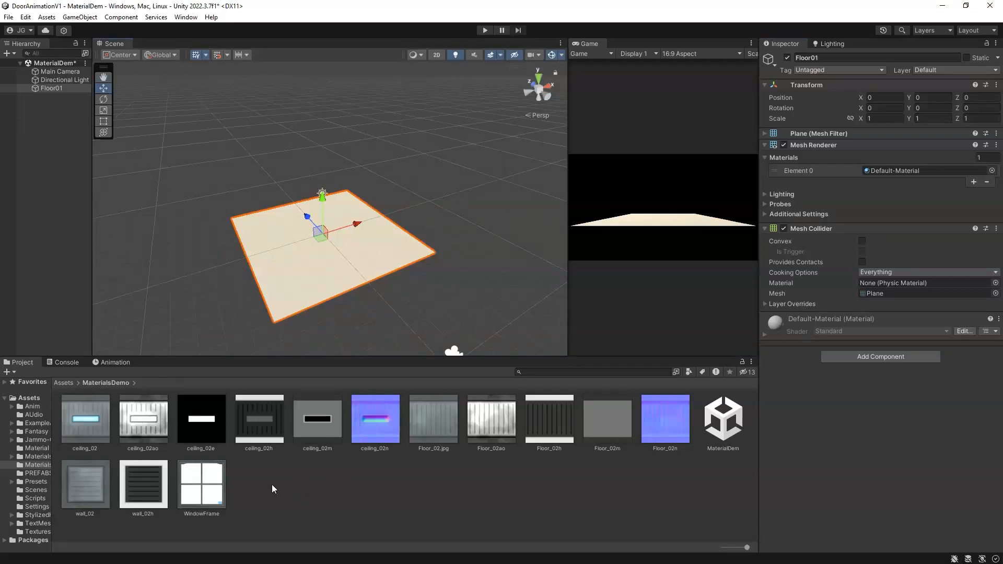
Step: Create a new material named FloorMat in the MaterialsDemo folder
right_click(297, 495)
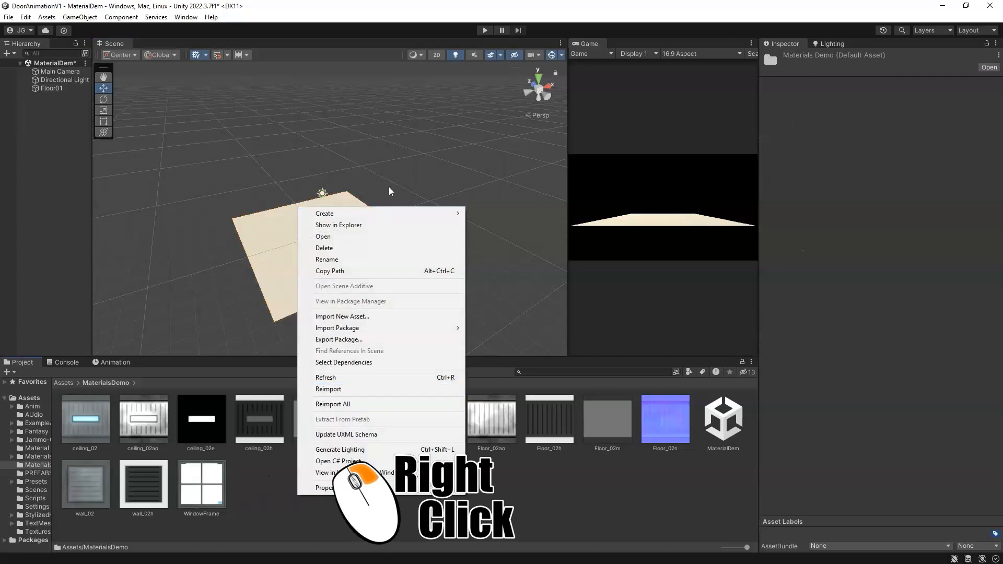
mouse_move(380, 214)
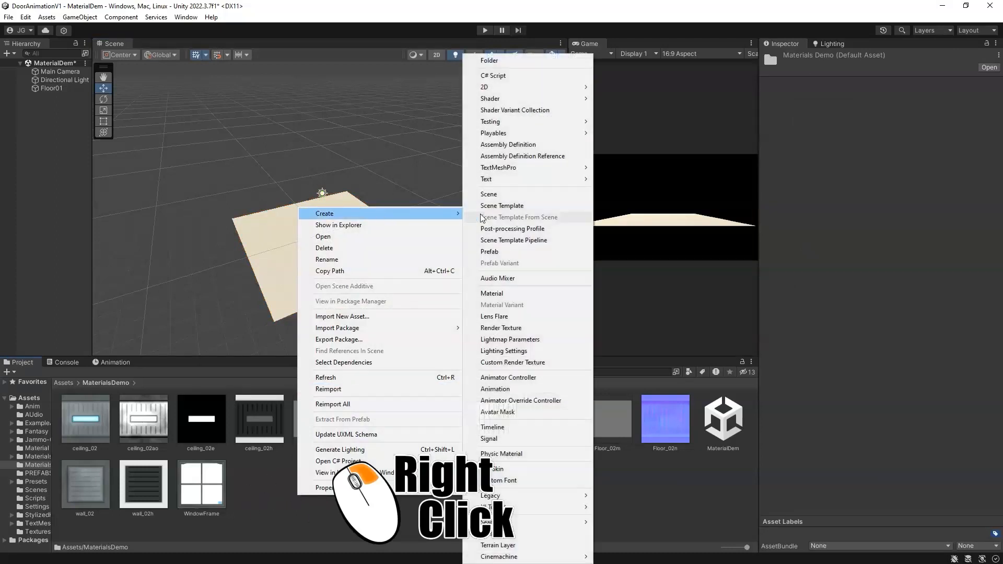
click(502, 294)
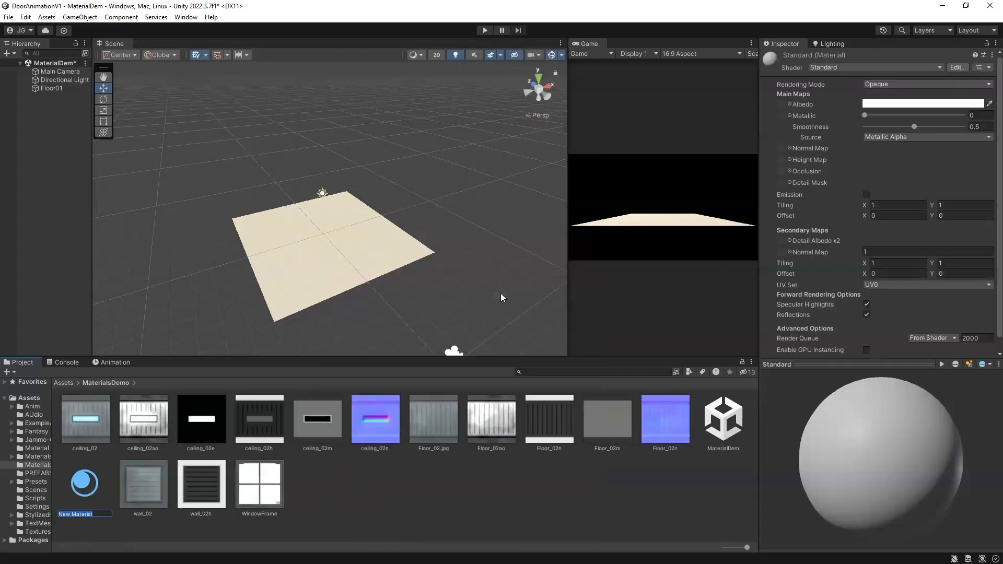
text(Flooo)
key(BackSpace)
text(rMat)
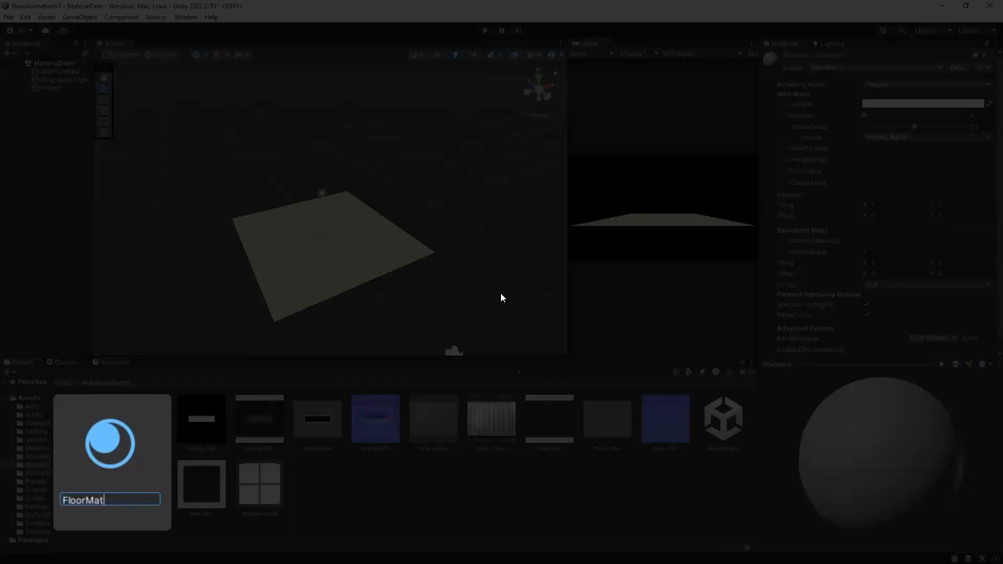
key(Return)
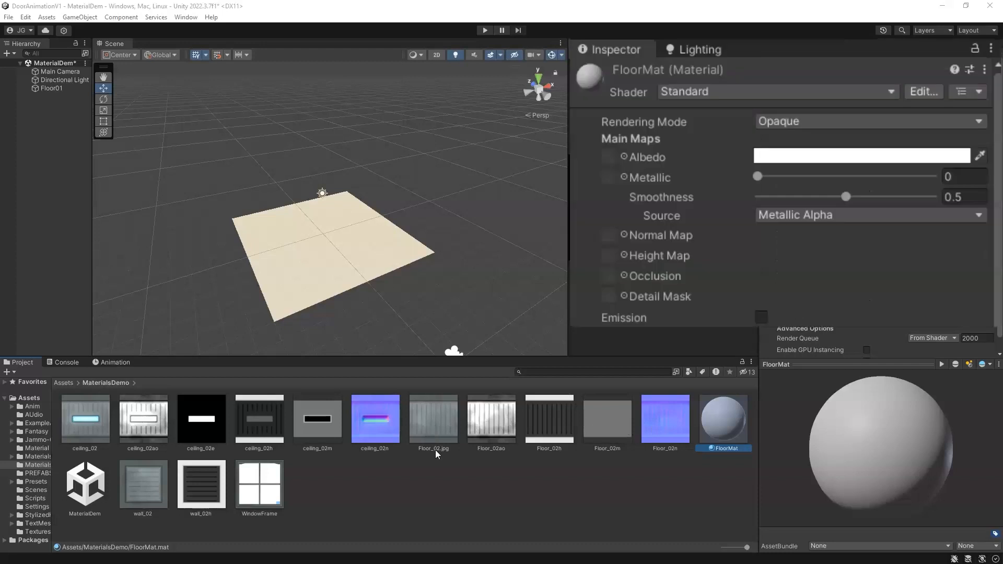
Step: Assign the Floor_02.jpg texture to FloorMat's Albedo map
drag(431, 451, 614, 154)
drag(854, 449, 912, 408)
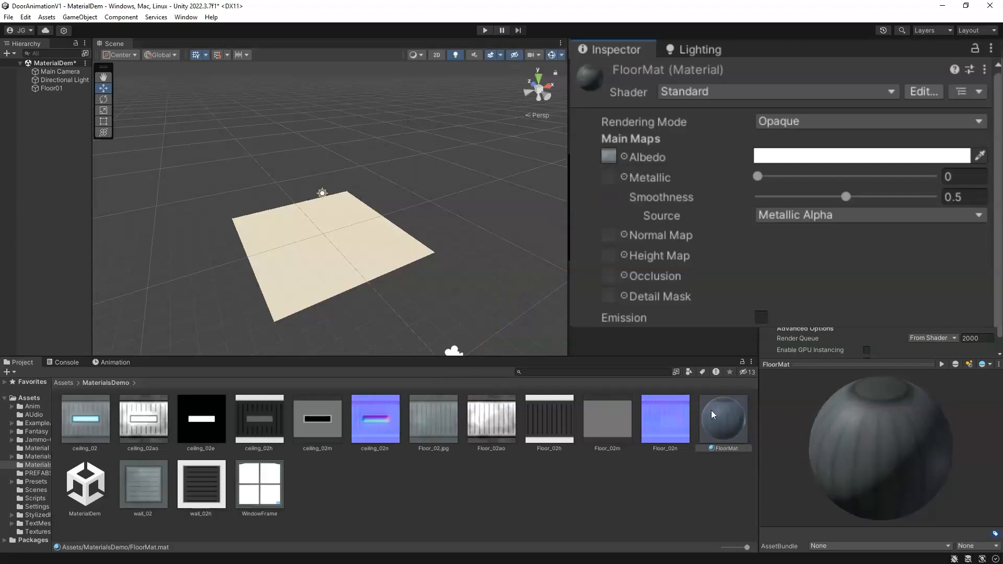
Step: Apply the FloorMat material to the Floor01 plane
drag(725, 422, 334, 254)
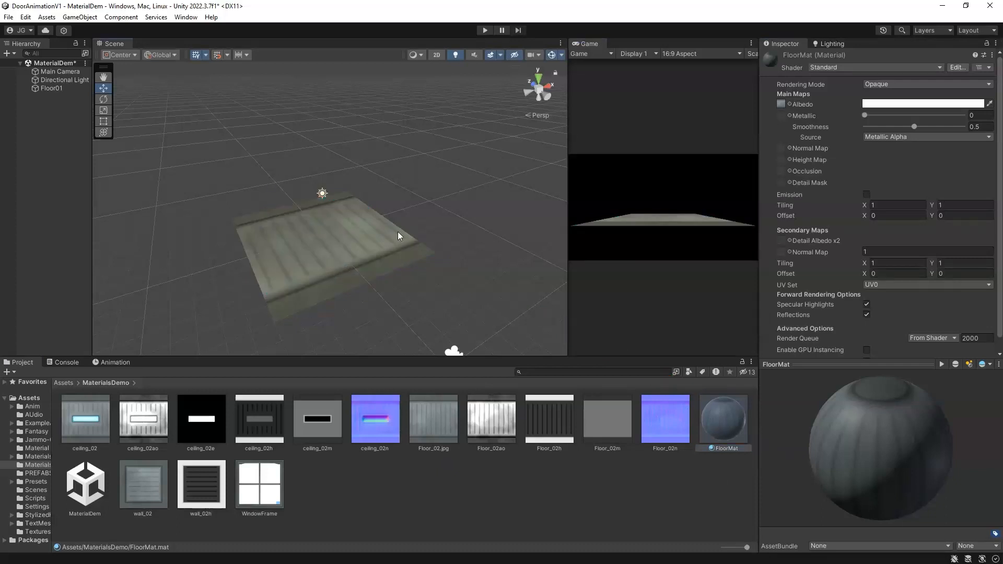
click(358, 239)
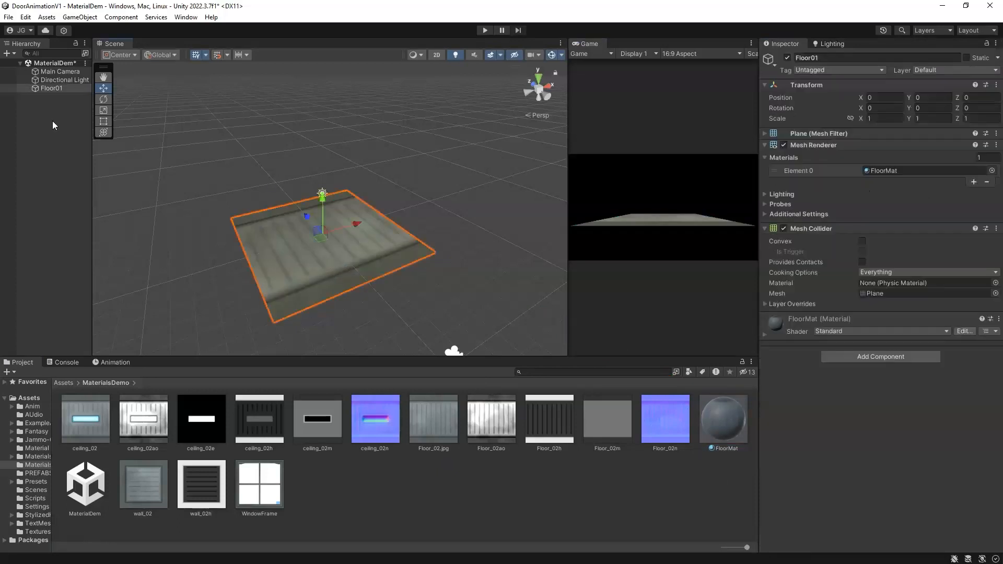
Step: Add a new 3D Plane to the scene and reset its transform
right_click(53, 131)
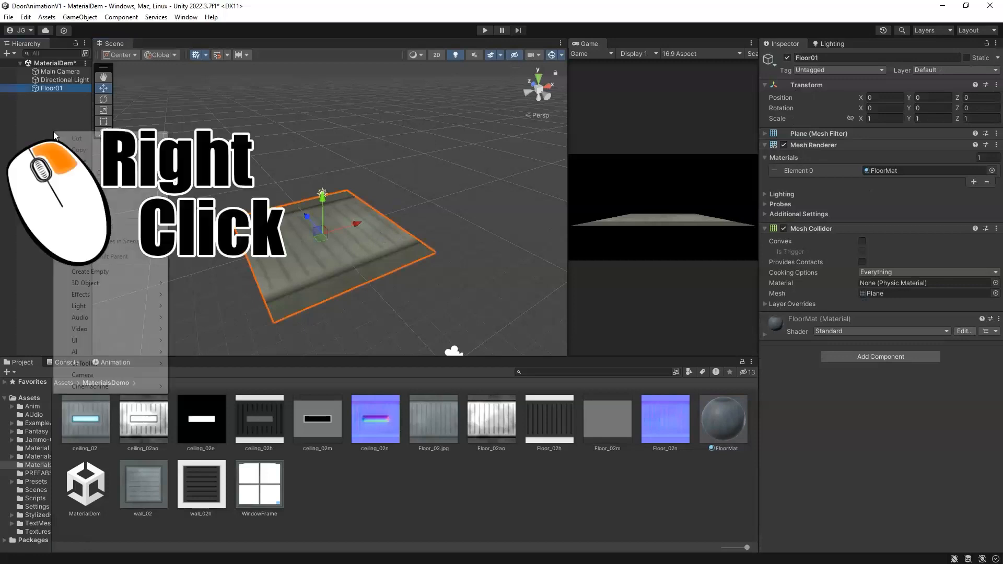
mouse_move(105, 283)
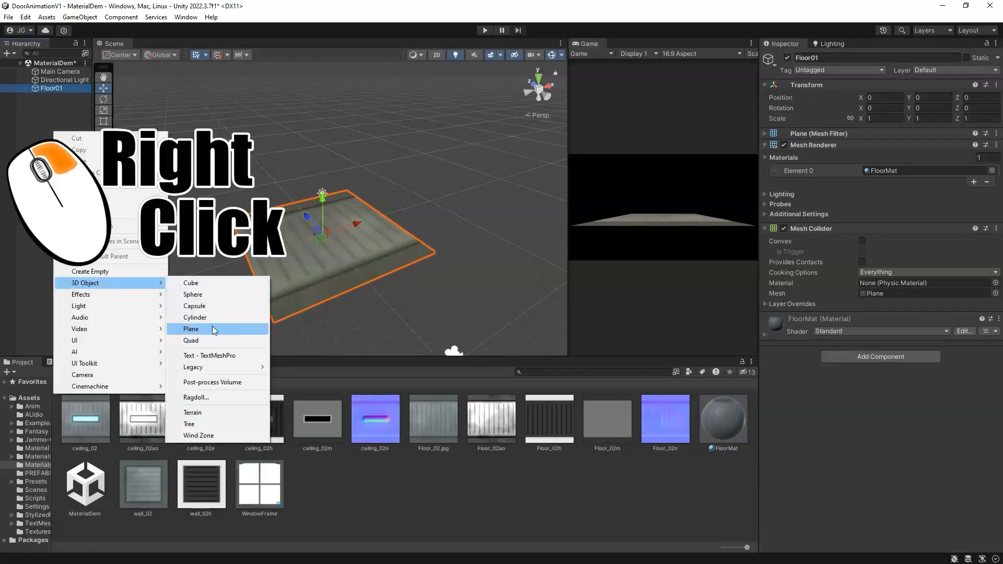
click(193, 330)
click(996, 87)
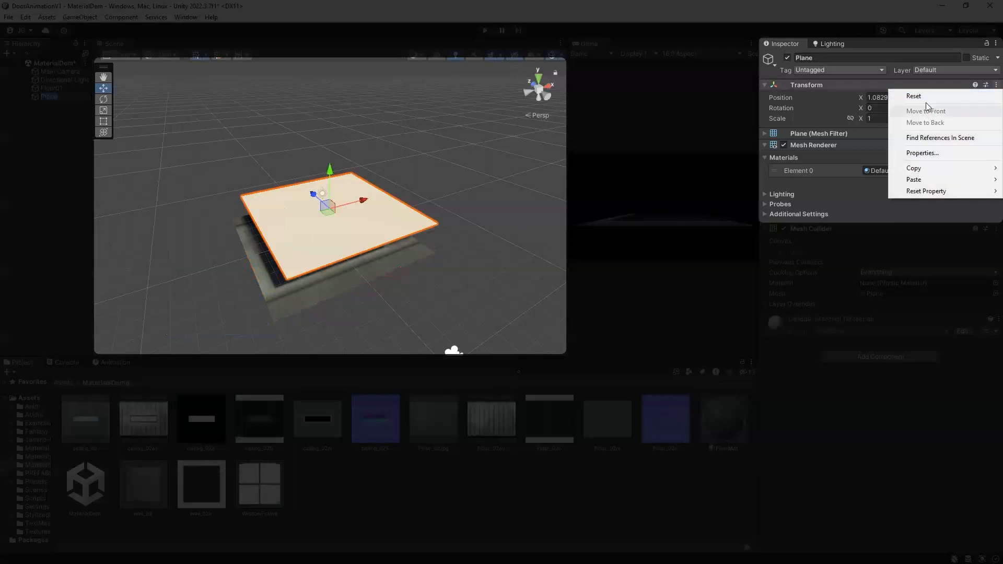
click(902, 96)
click(890, 96)
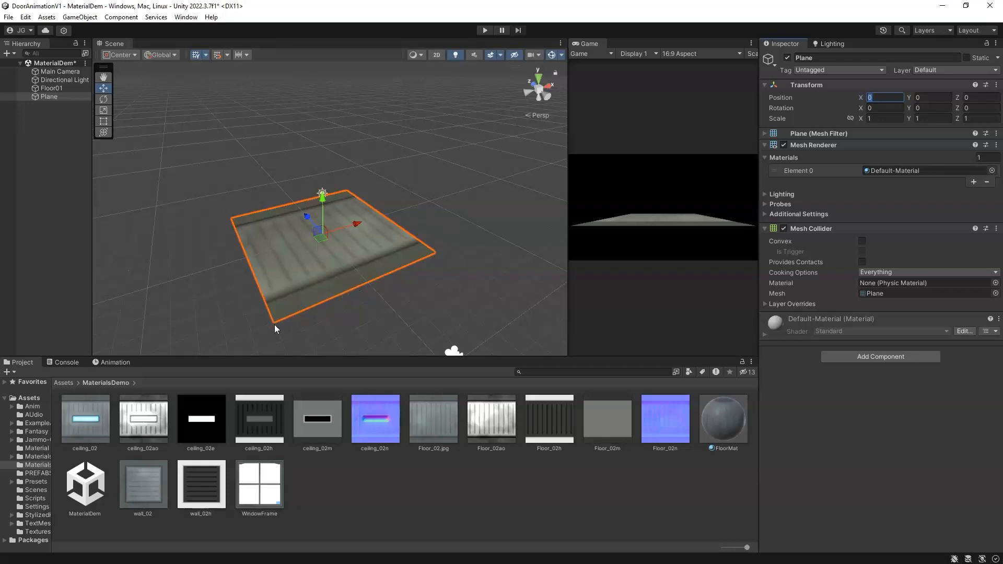
Step: Position the new plane at Y 5, Z 5 and rotate it -90 degrees on X
scroll(276, 303, down, 5)
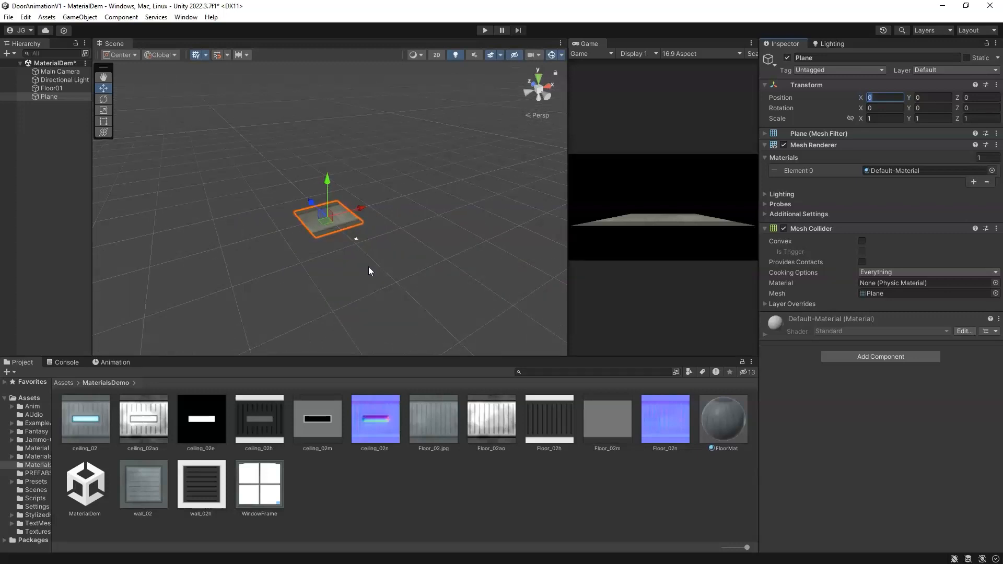
scroll(357, 259, up, 5)
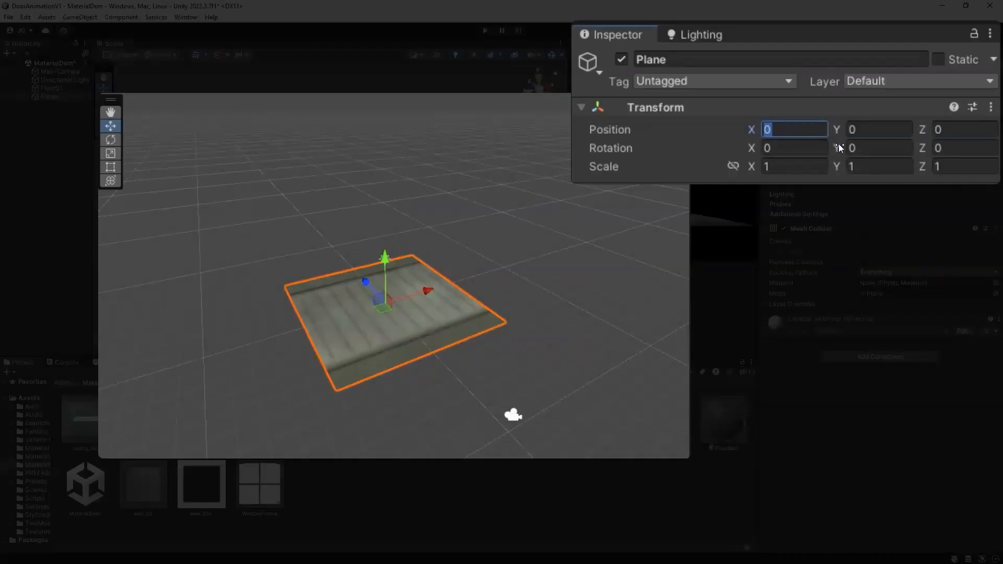
key(Tab)
text(5)
key(Tab)
text(5)
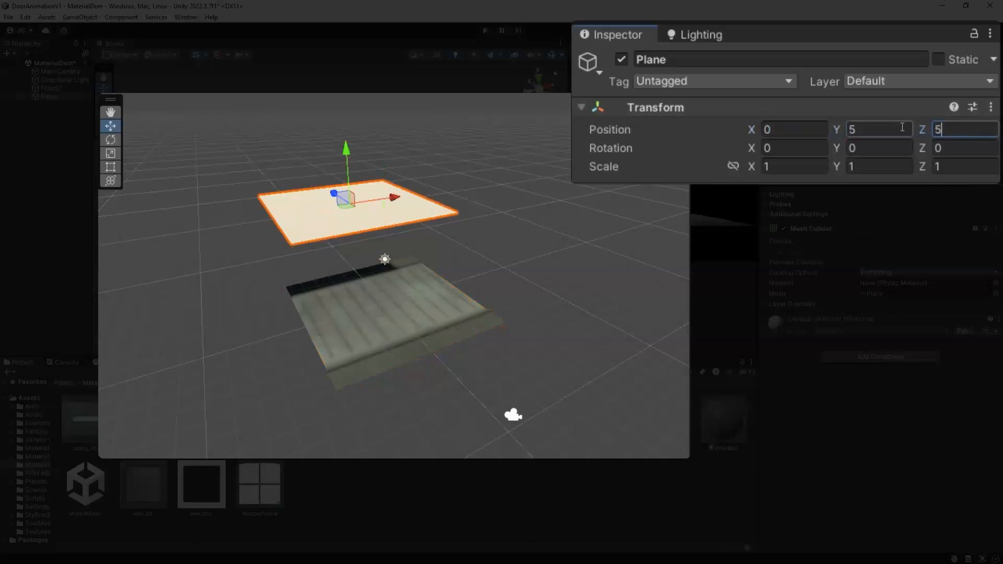
alt+drag(291, 293, 509, 284)
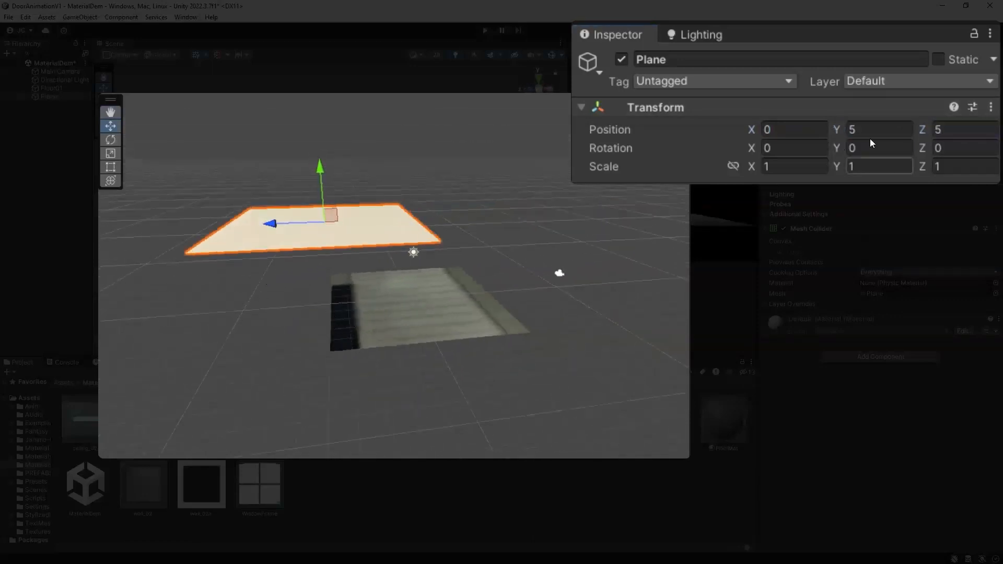
click(730, 144)
text(-90)
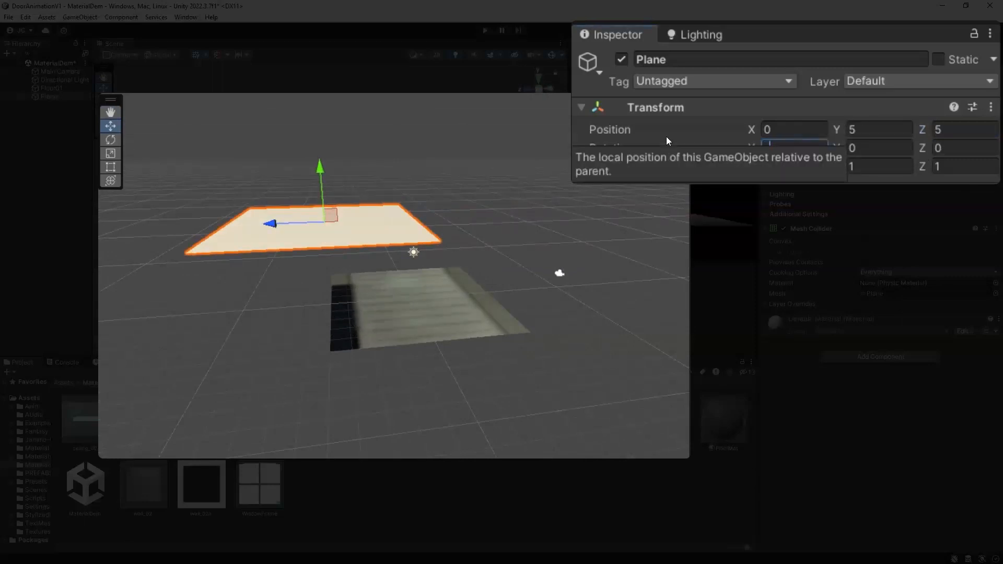
alt+drag(416, 280, 411, 308)
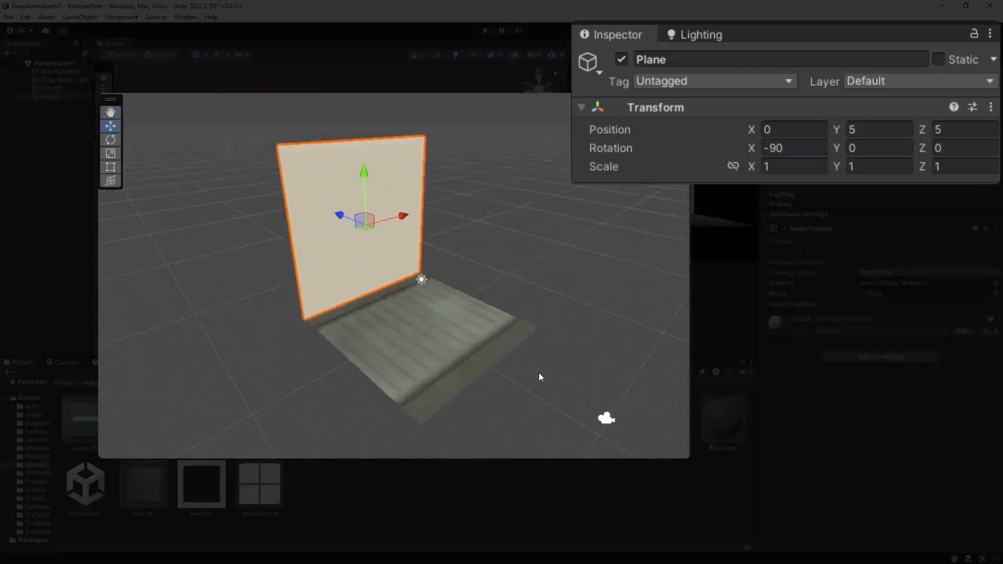
Step: Rename the plane Wall01 and apply the wall_02 texture to it
click(681, 58)
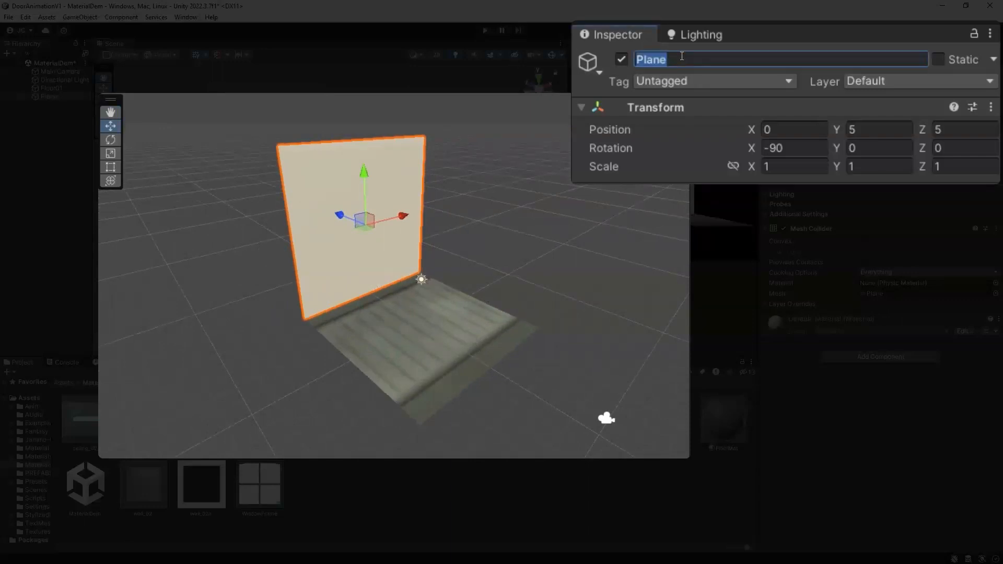
text(Wall01)
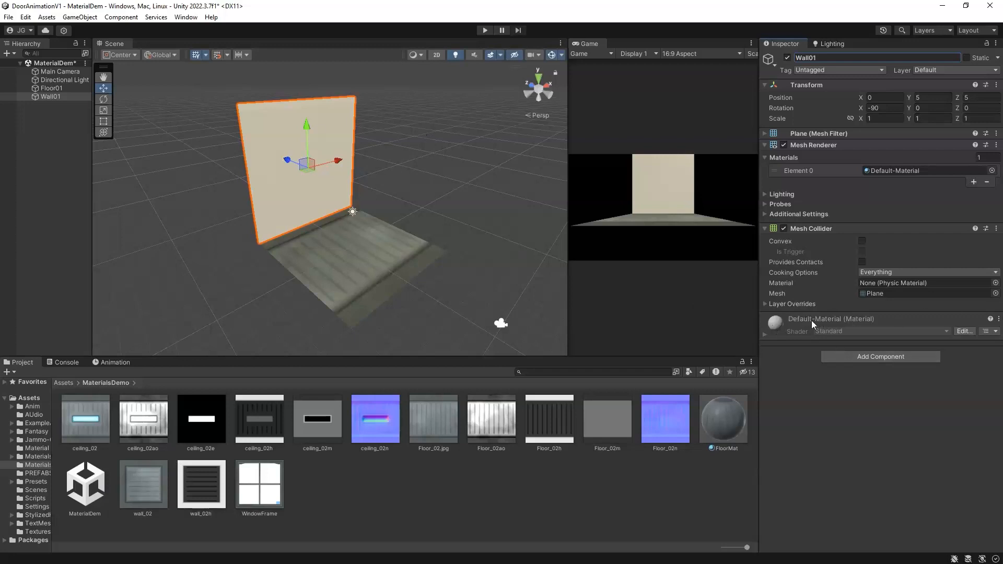
drag(143, 483, 278, 183)
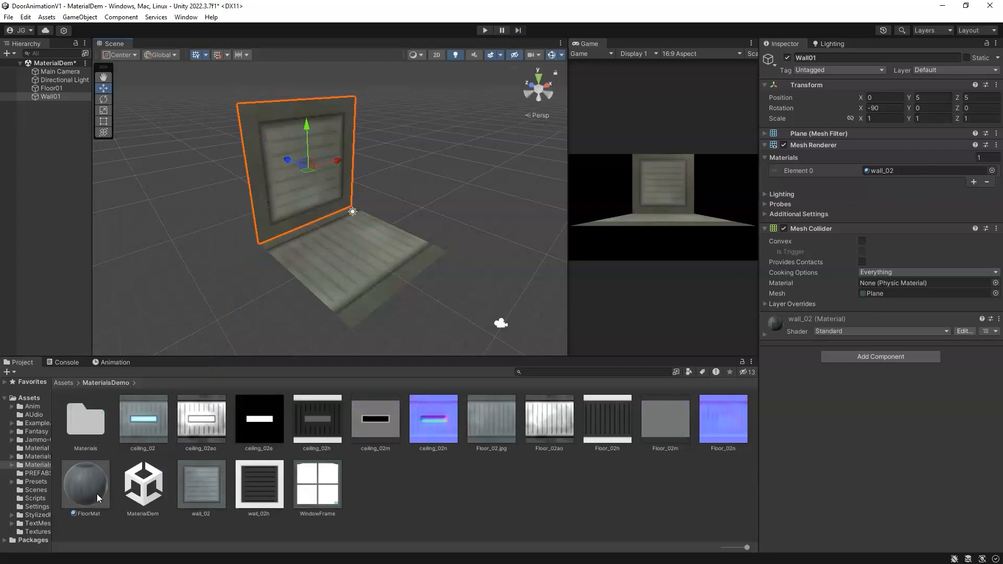
Step: Move FloorMat into the Materials folder
drag(96, 494, 94, 431)
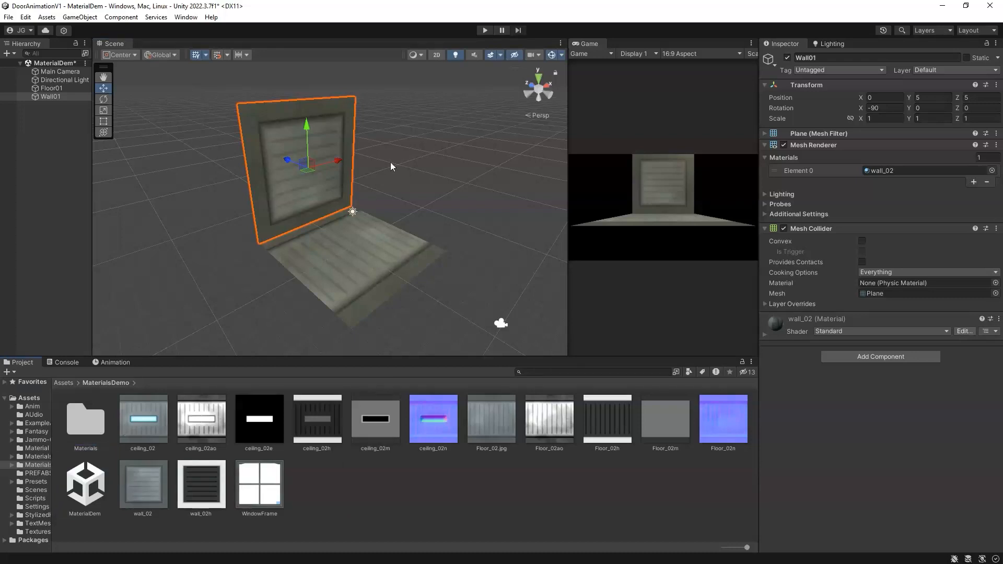
Step: Duplicate Wall01 and set the copy's position to Y 10, Z -5 and its X rotation to 180
middle_drag(447, 199, 261, 212)
key(ctrl+d)
drag(252, 192, 286, 210)
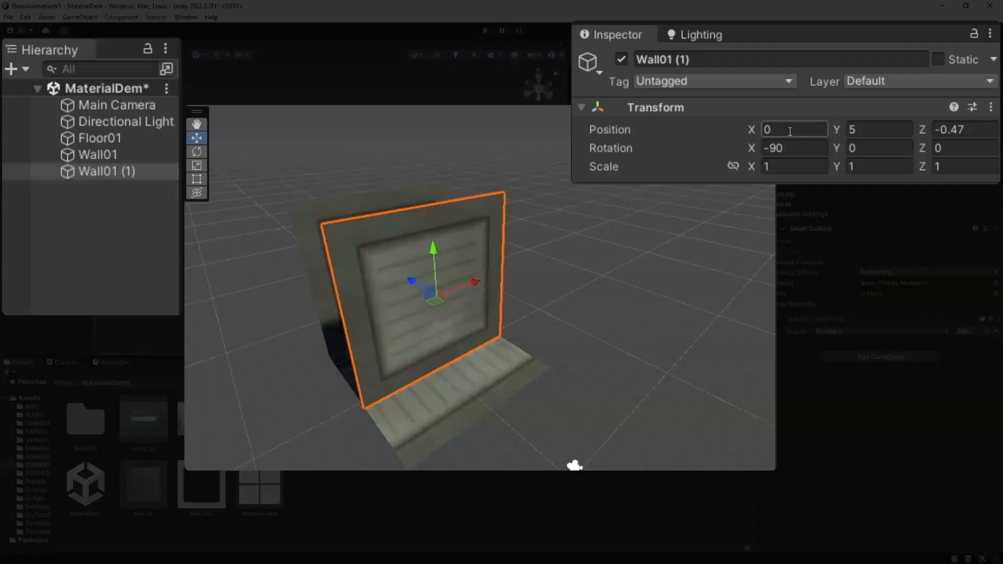
click(836, 127)
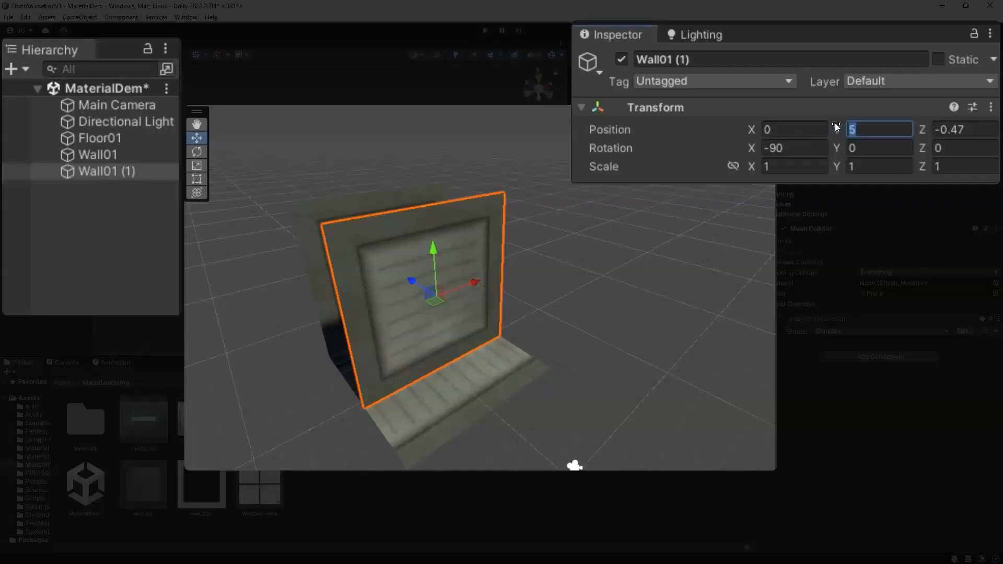
text(10)
key(Tab)
text(-5)
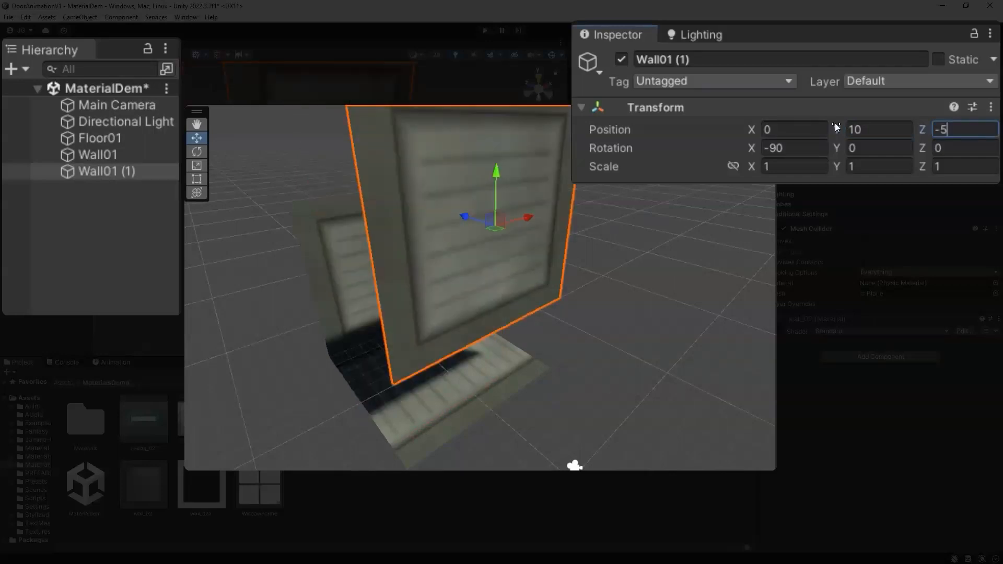
click(798, 150)
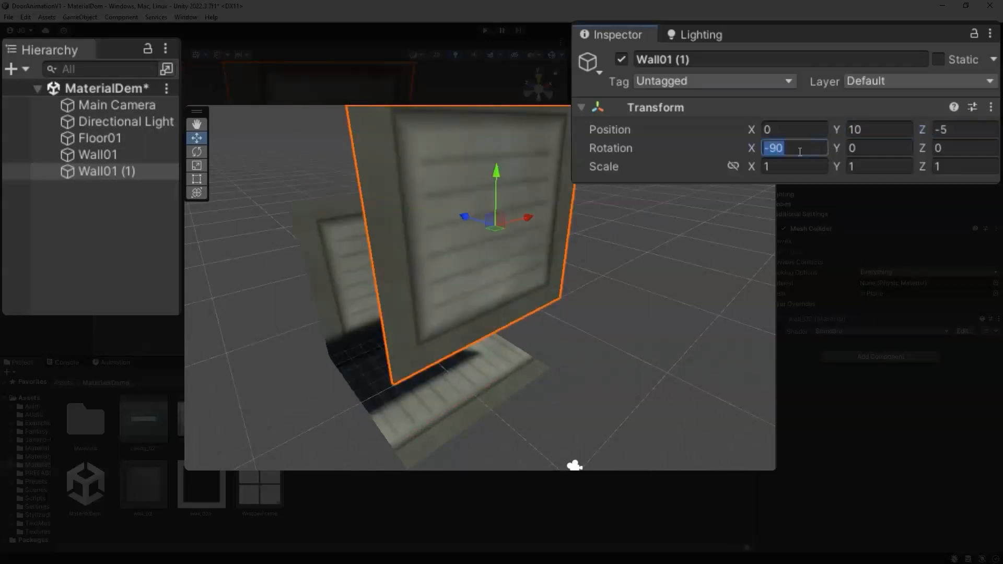
text(180)
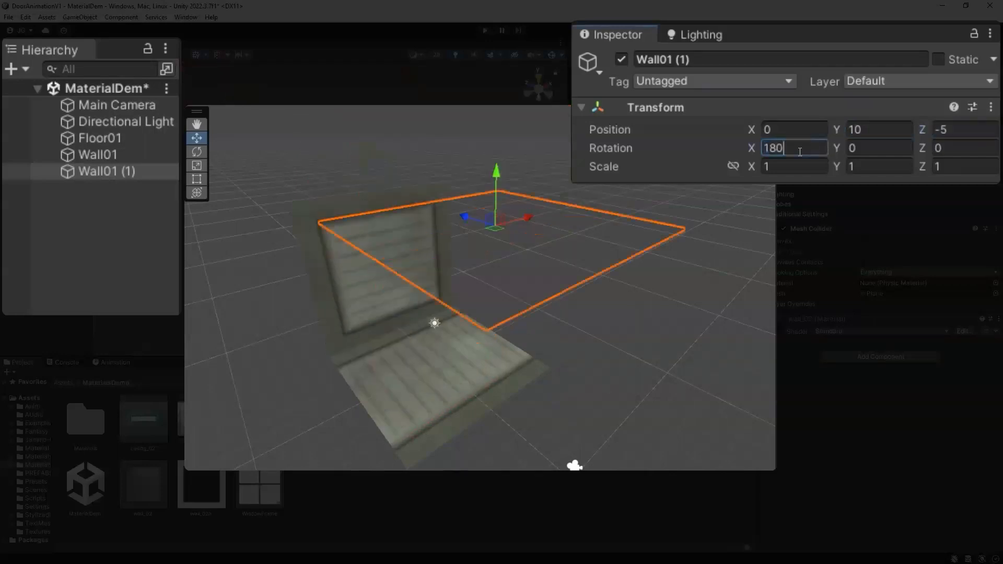
Step: Set the copy's Y position to 5
alt+drag(627, 194, 689, 215)
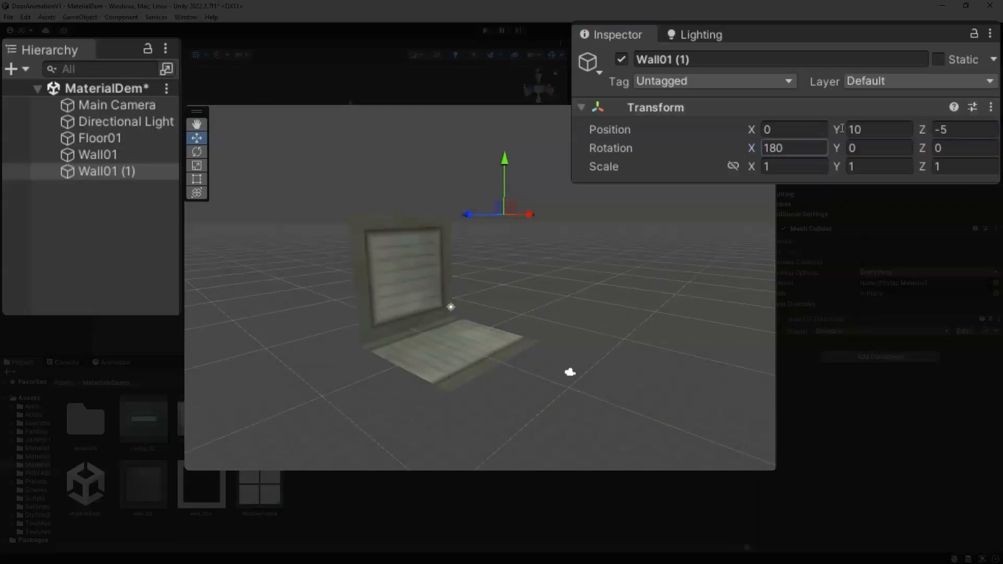
alt+drag(619, 244, 361, 251)
alt+drag(557, 248, 666, 156)
click(878, 129)
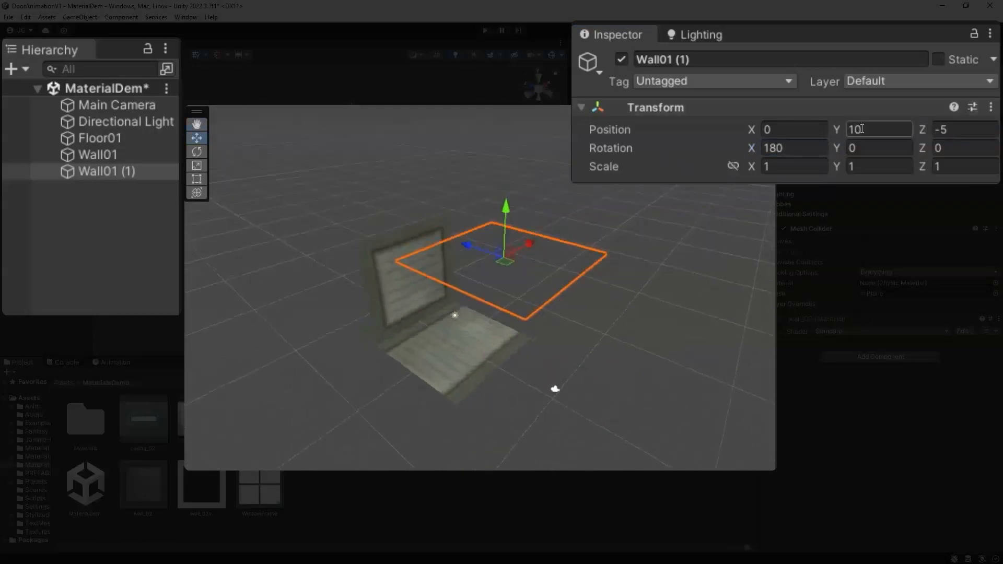
text(5)
alt+drag(534, 377, 558, 347)
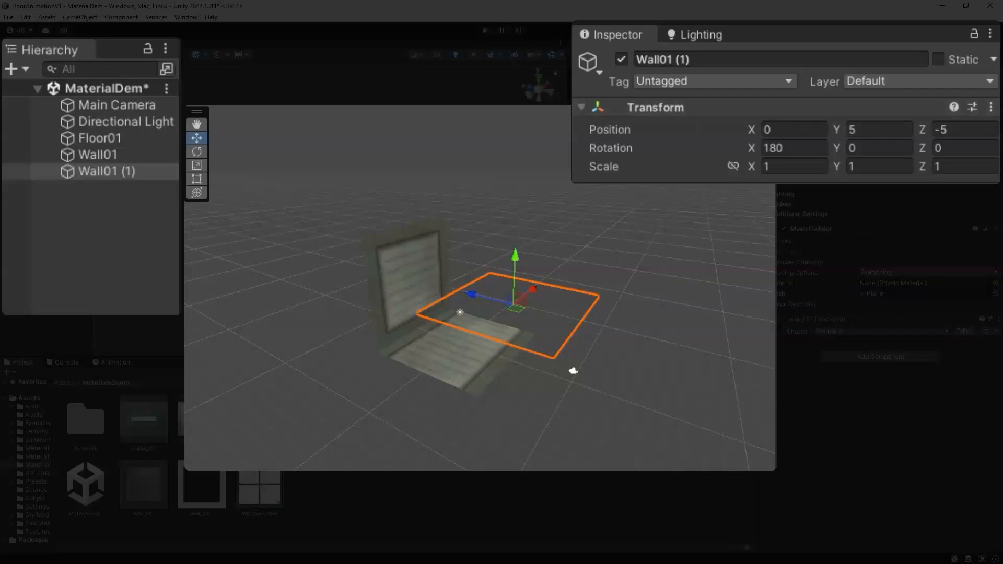
Step: Reset the copy's transform and set its X rotation to 180
click(990, 107)
click(914, 128)
click(787, 149)
text(180)
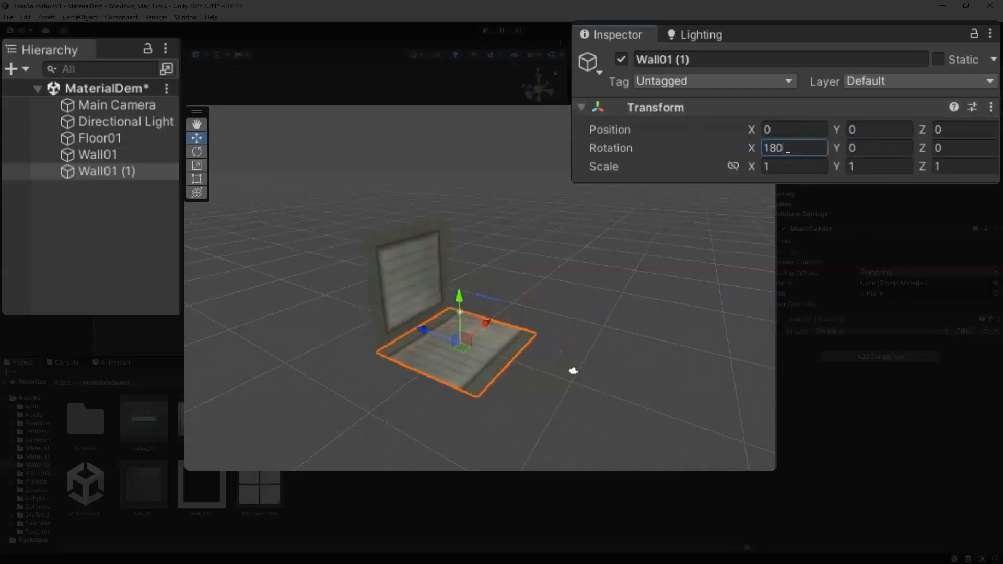
Step: Raise the copy and set its Y position to 10
scroll(605, 350, up, 2)
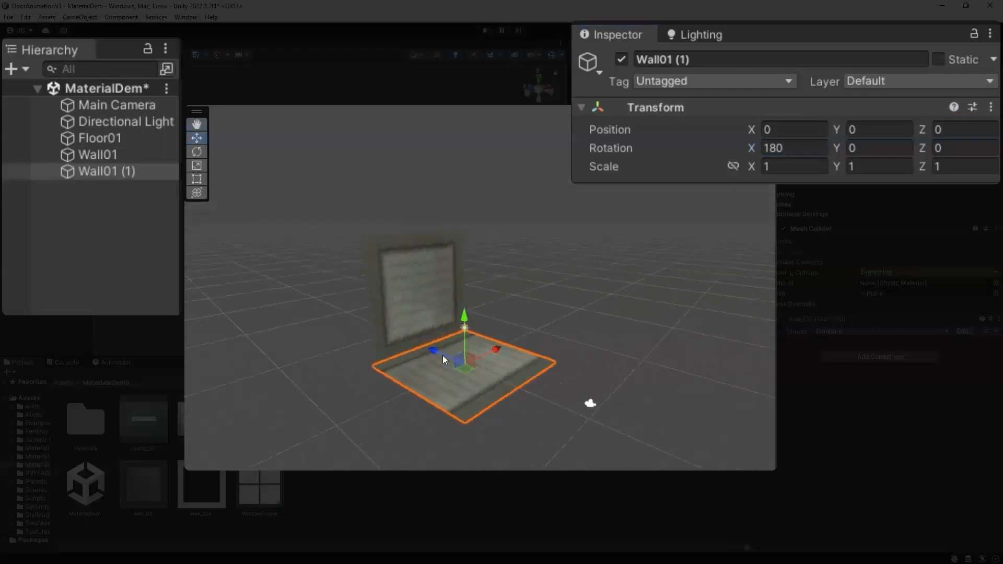
drag(465, 341, 466, 211)
click(870, 129)
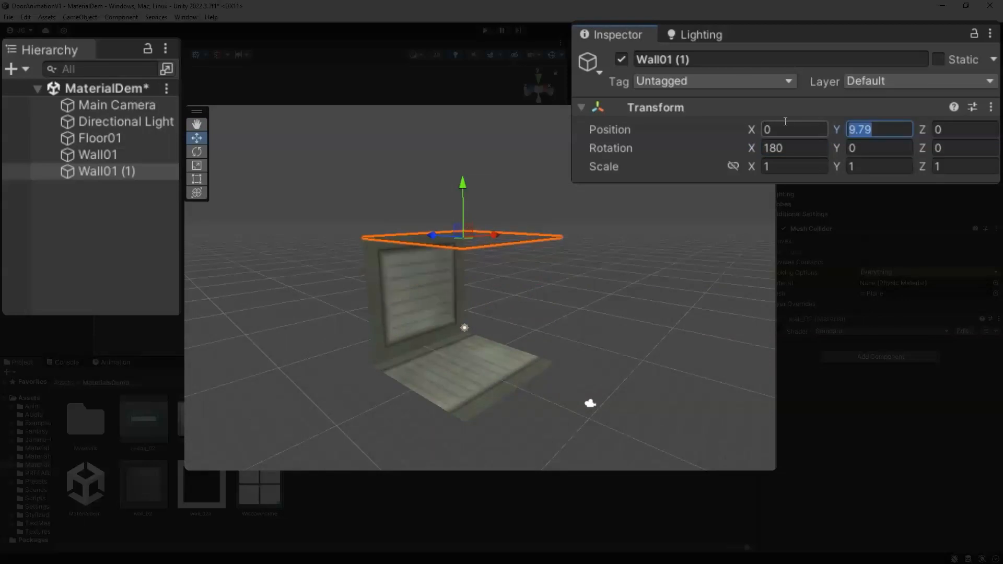
text(10)
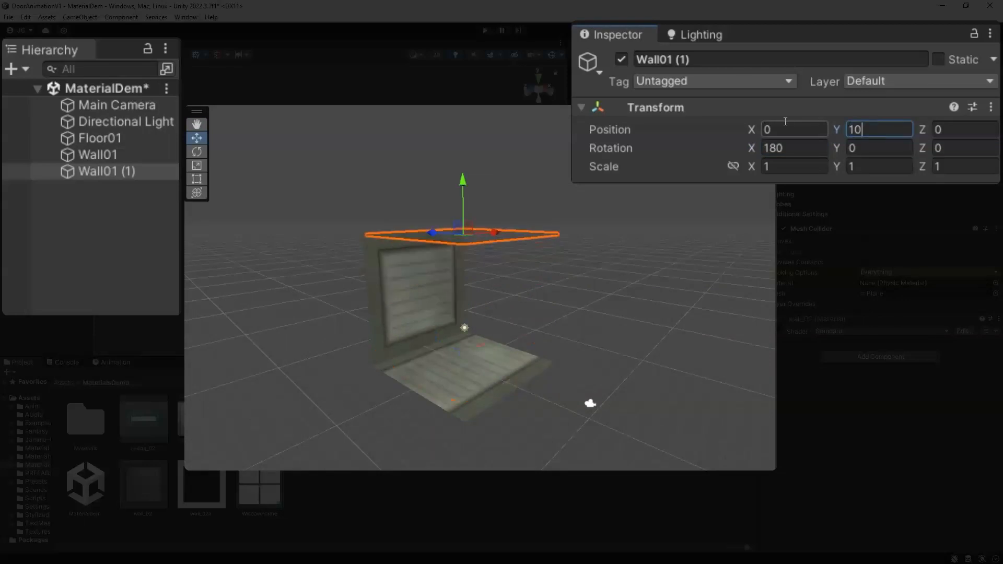
Step: Rename the copy Ceiling 01
scroll(499, 374, up, 3)
alt+drag(499, 374, 519, 356)
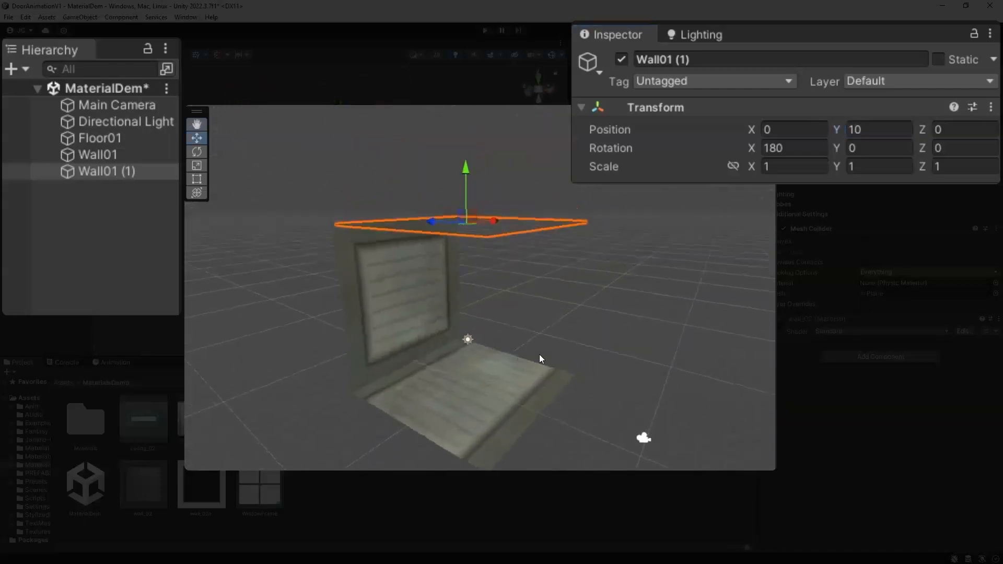
alt+drag(504, 265, 470, 318)
click(698, 60)
text(Ceiling 01)
key(Return)
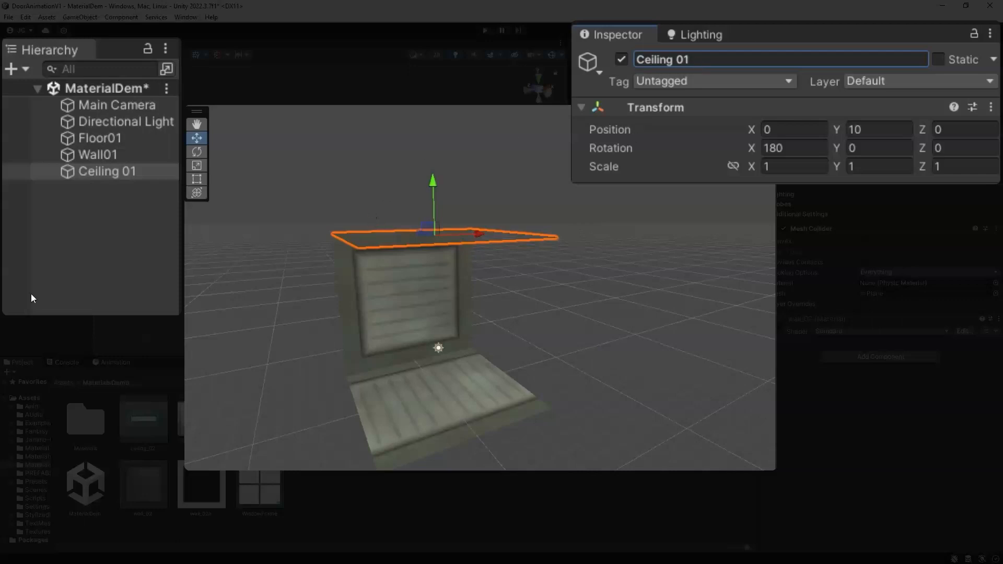
Step: Select Floor01, Wall01 and Ceiling 01, frame them, and duplicate all three
click(122, 137)
shift+click(124, 173)
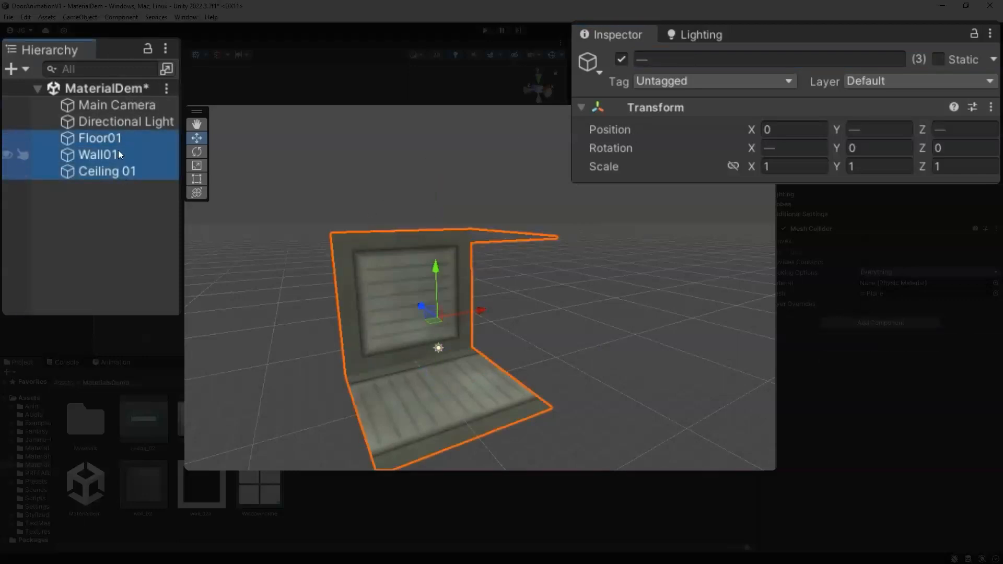
click(102, 142)
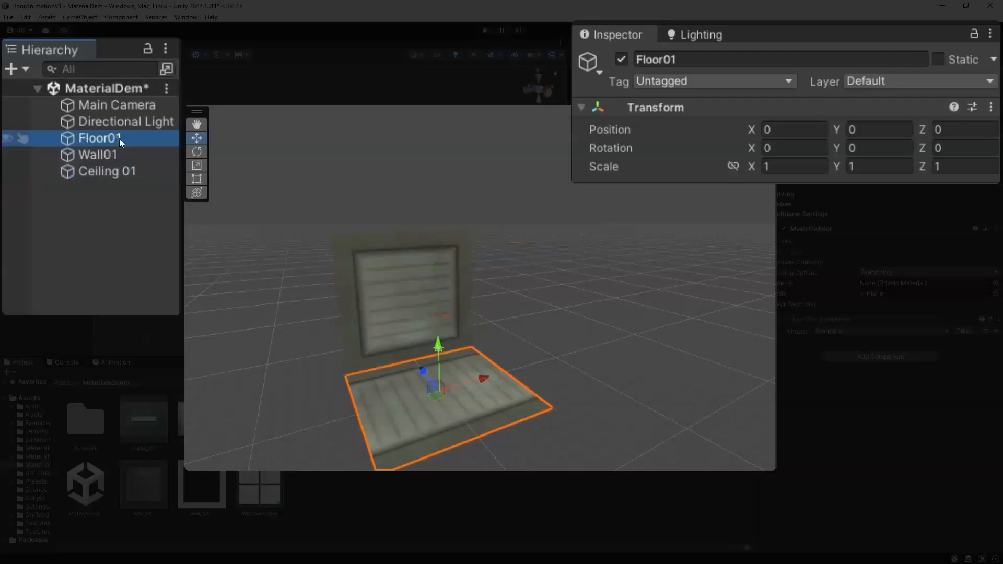
shift+click(117, 172)
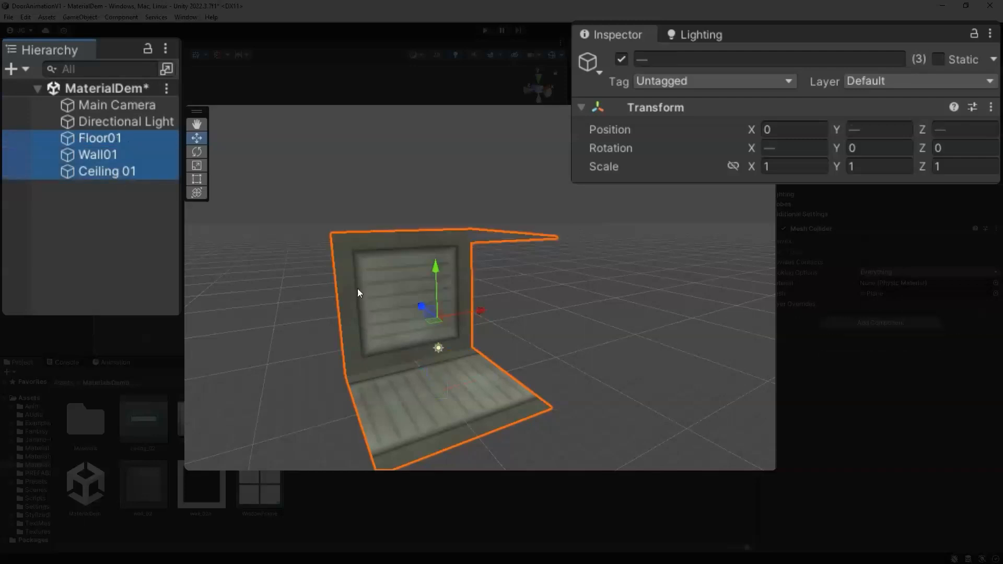
key(f)
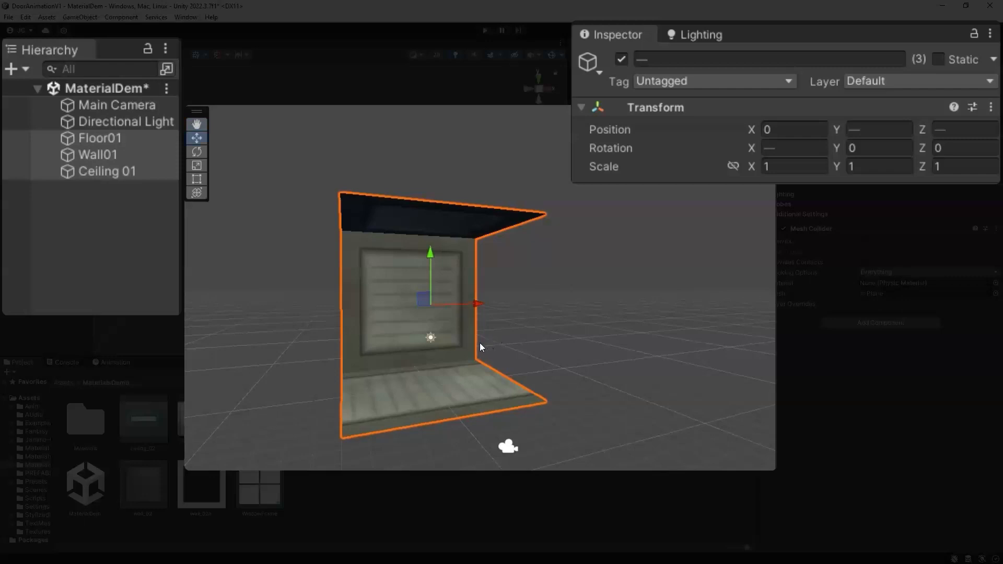
key(ctrl+d)
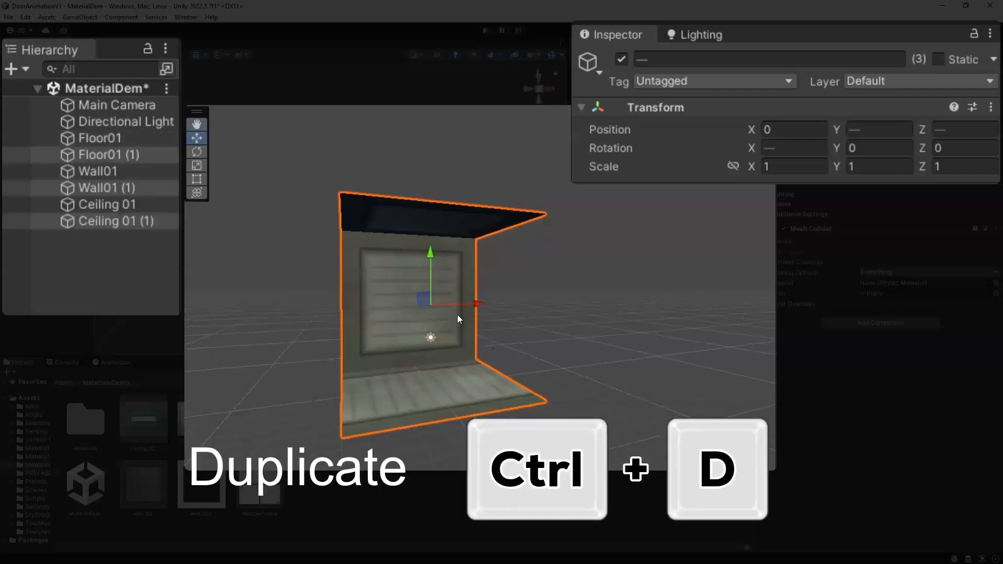
Step: Move the duplicated floor, wall and ceiling set along X and set its X position to 10
drag(459, 306, 588, 295)
middle_drag(588, 296, 523, 346)
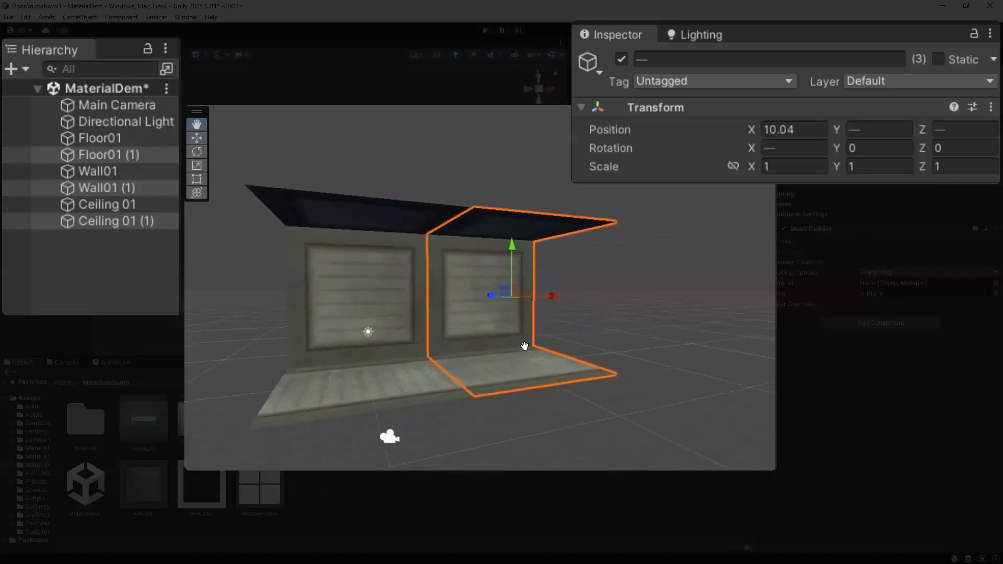
mouse_move(536, 297)
mouse_down()
mouse_move(388, 306)
mouse_move(539, 293)
mouse_up()
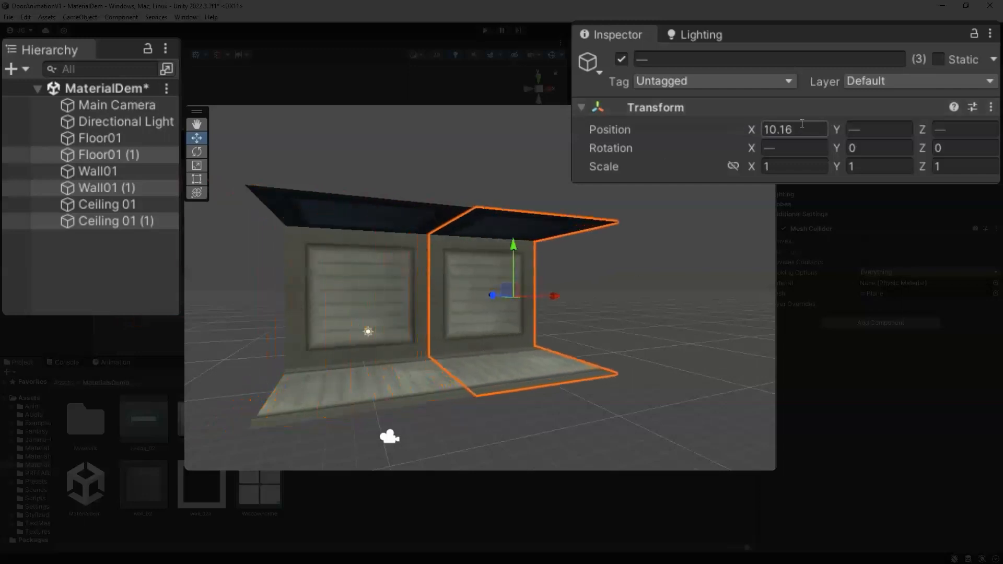
drag(549, 300, 550, 298)
click(786, 130)
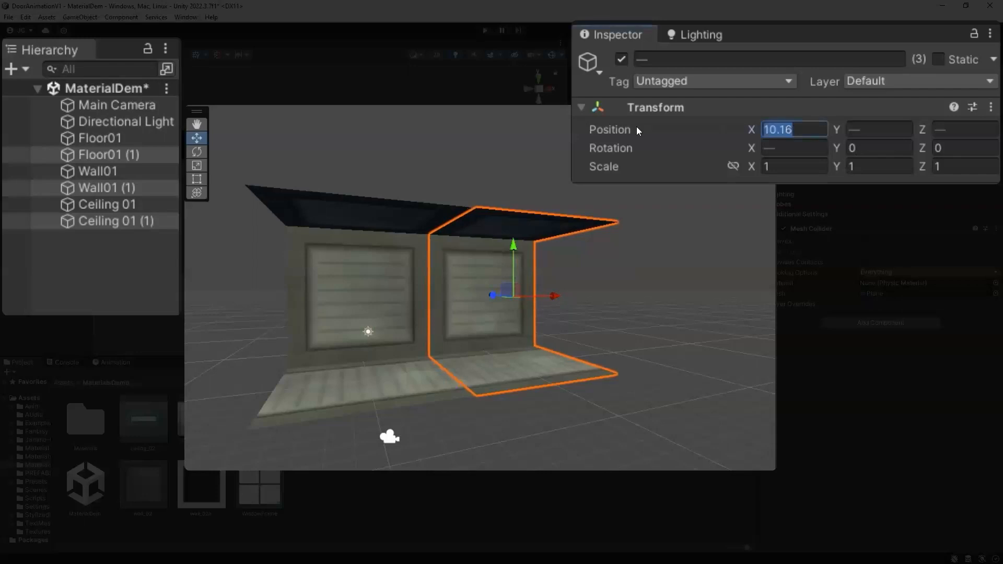
text(10)
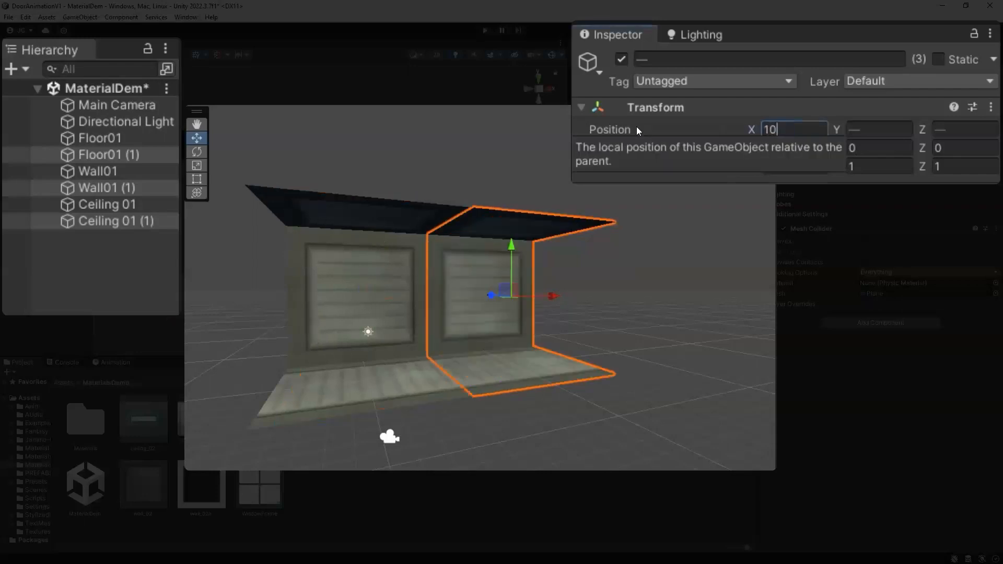
click(678, 287)
Step: Duplicate Floor01 and move the copy to the left of the floor
alt+drag(411, 320, 441, 403)
click(439, 406)
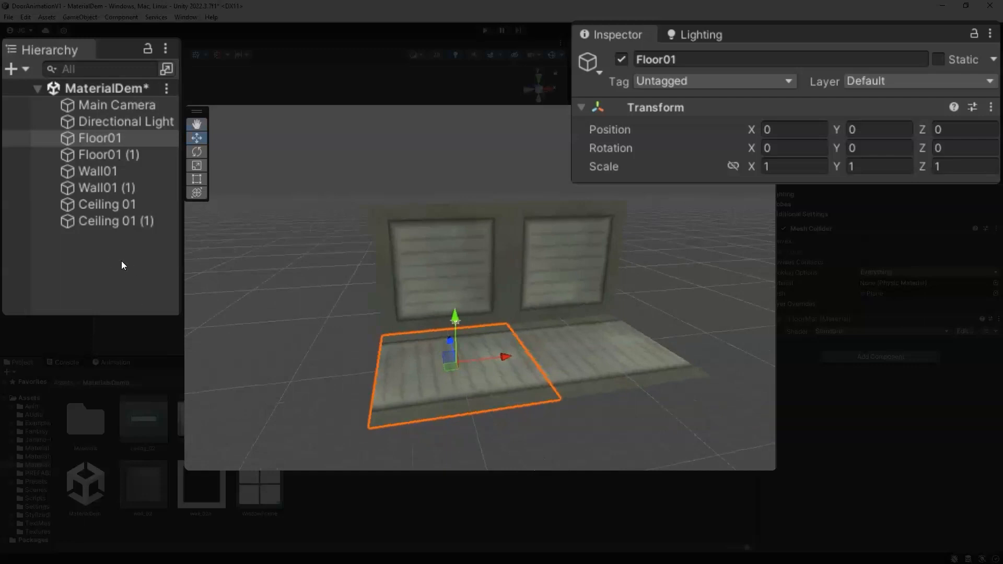
drag(486, 361, 383, 364)
key(ctrl+z)
key(ctrl+d)
drag(462, 361, 373, 398)
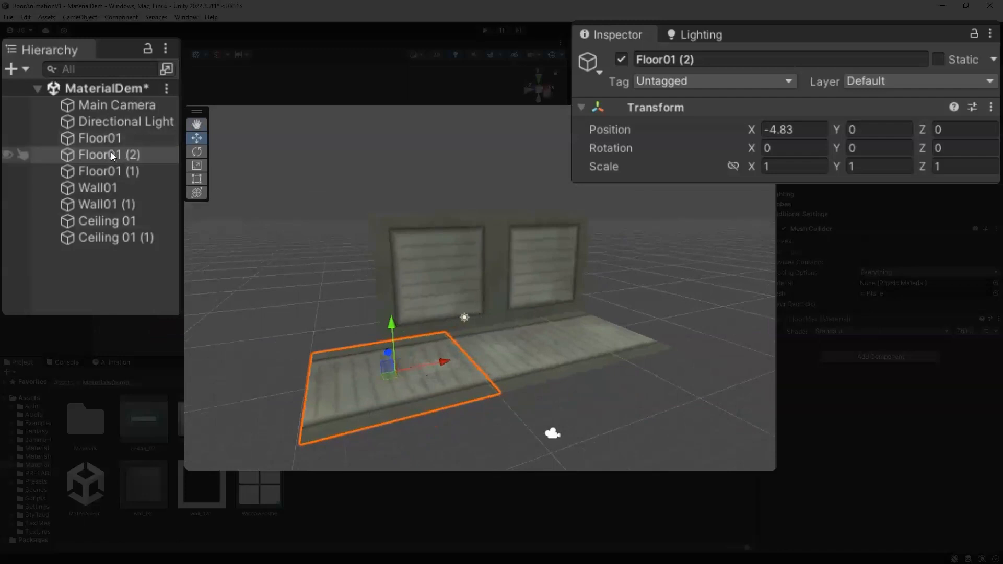
Step: Move the floor copy to the end of the hierarchy and rename it Wall Left
drag(110, 155, 94, 247)
click(705, 59)
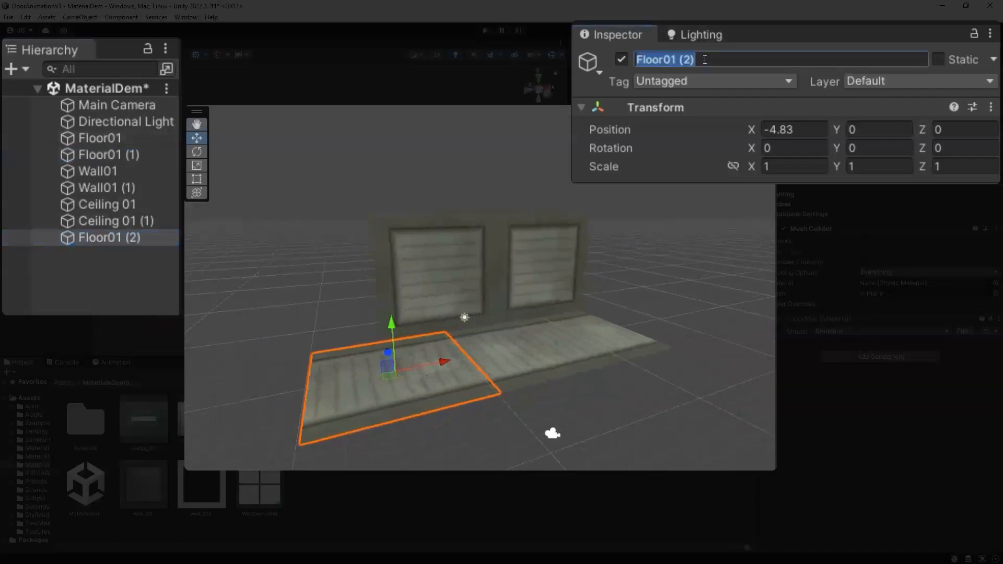
text(Wall)
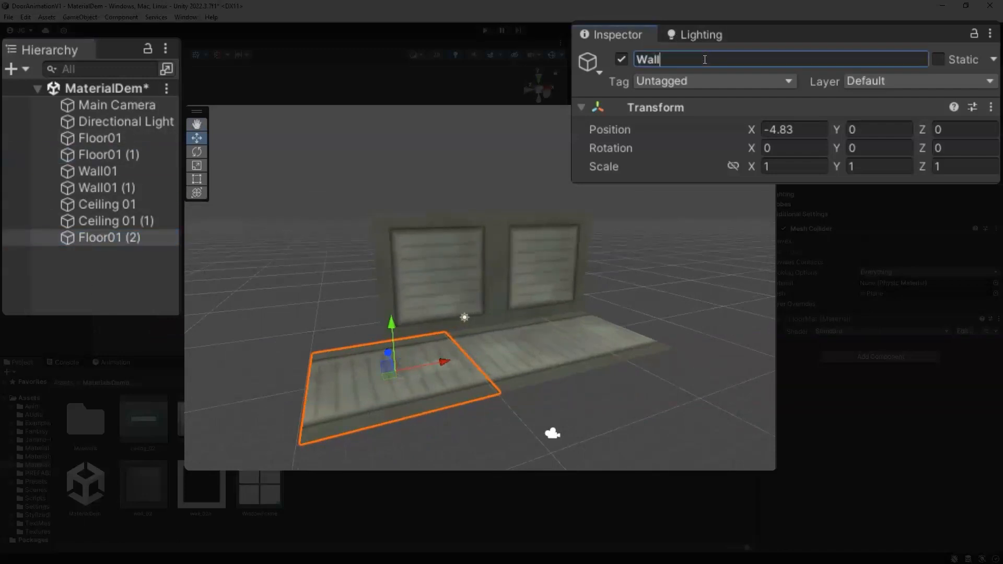
text( Left)
key(Return)
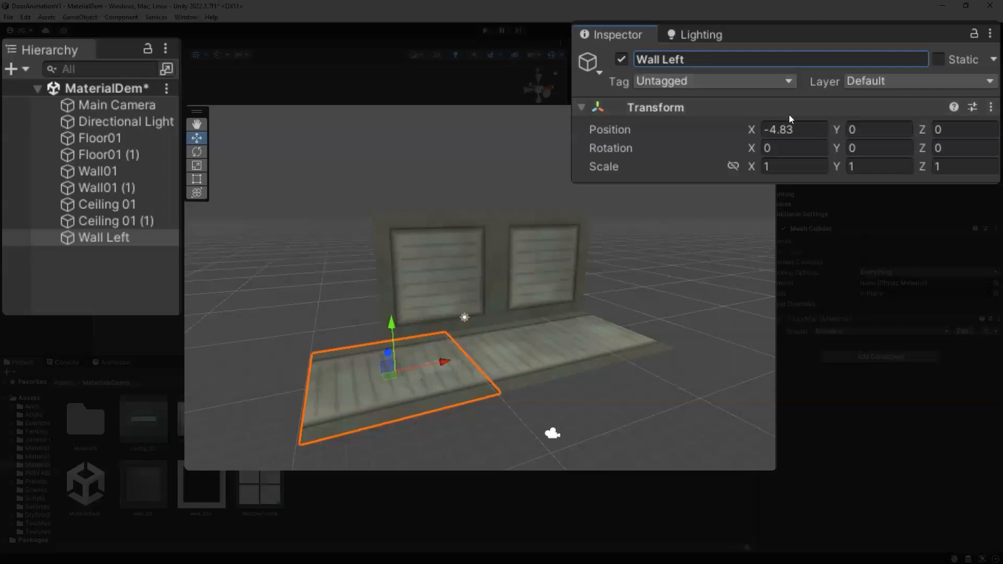
Step: Position Wall Left at X -5, Y 5 and Z 0
click(758, 126)
text(-5)
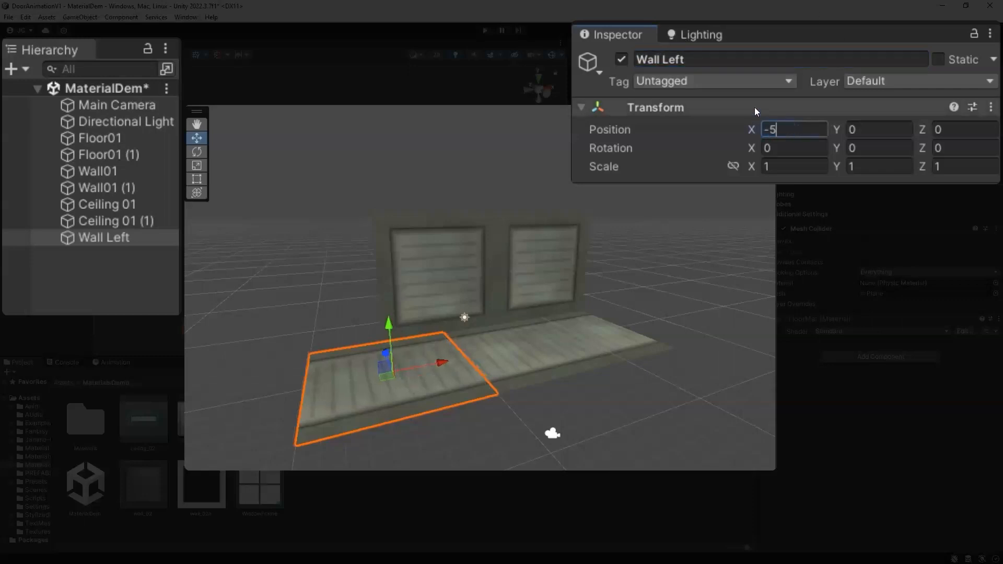
click(853, 128)
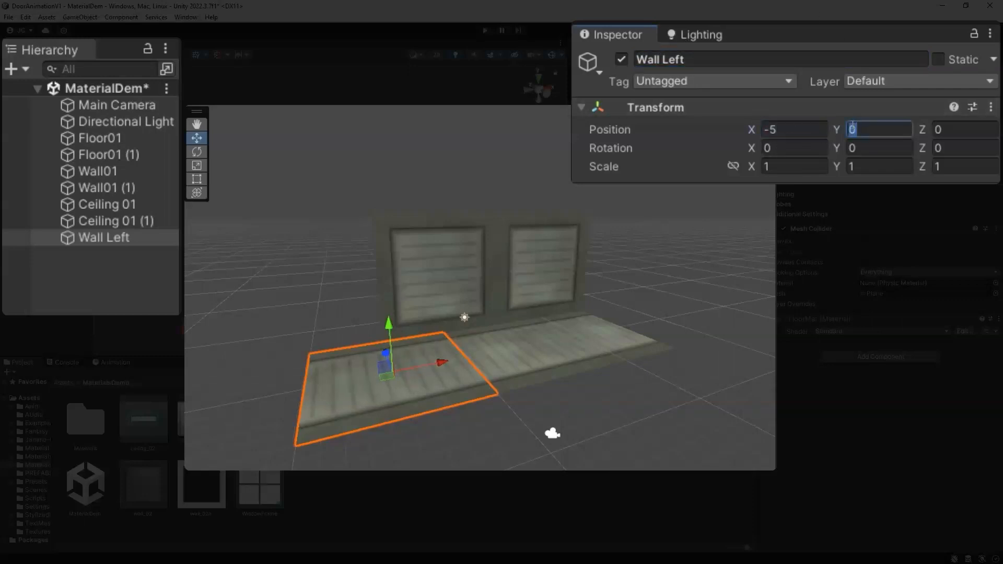
text(5)
click(933, 131)
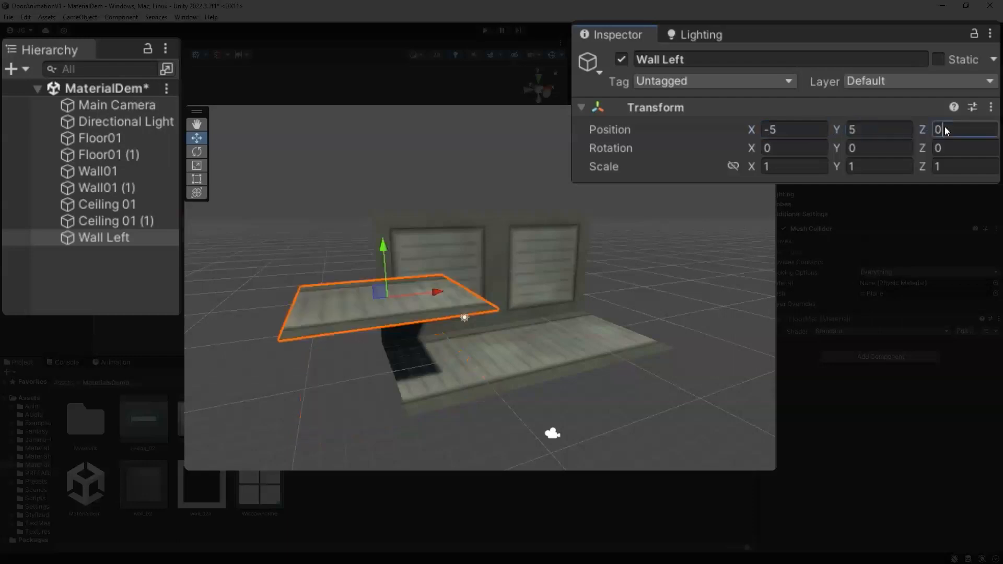
text(0)
Step: Rotate Wall Left to -90 on X and 90 on Z
click(798, 147)
text(-90)
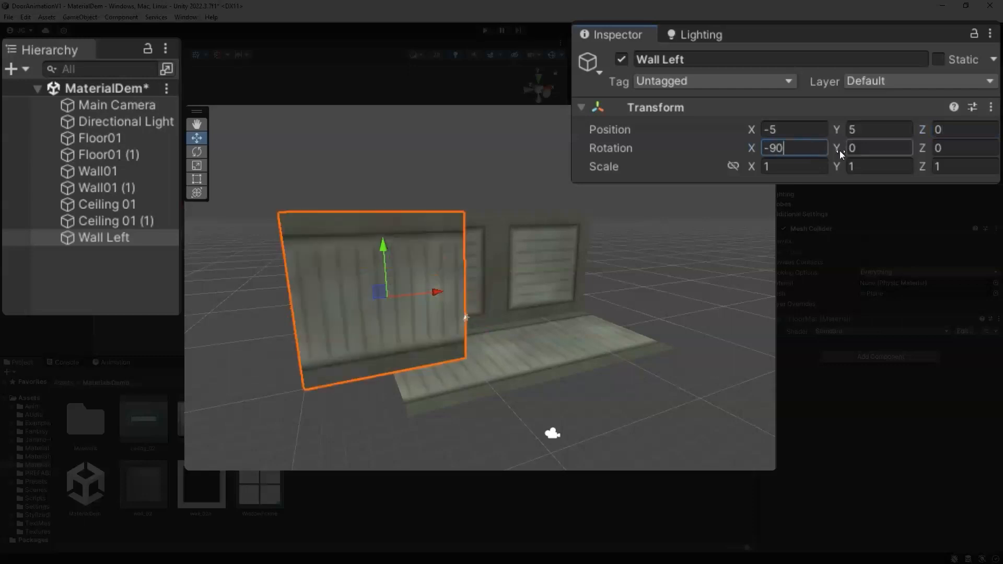
click(953, 145)
text(90)
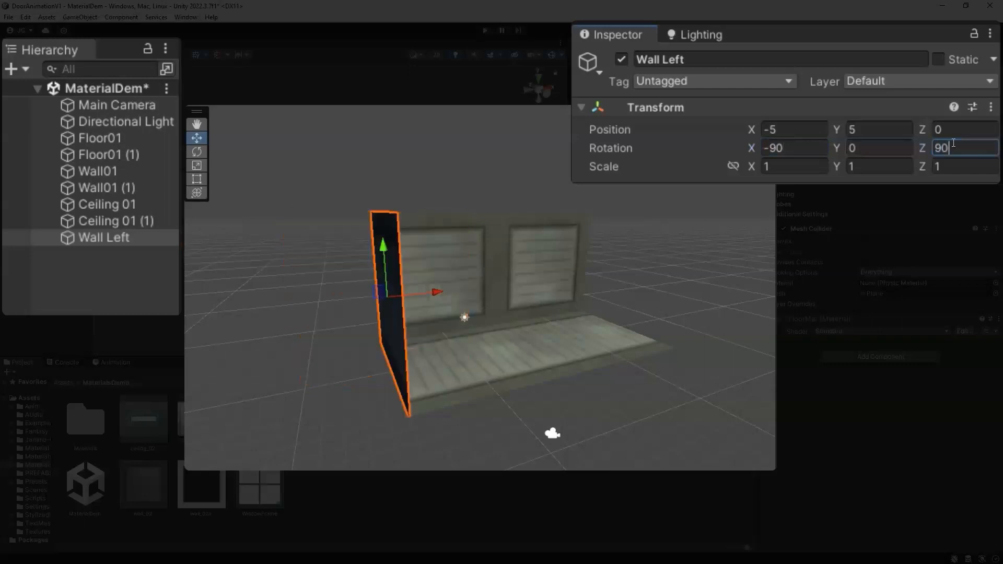
Step: Open the Materials folder and apply the wall material to Wall Left
scroll(431, 283, down, 3)
alt+drag(431, 283, 473, 283)
click(477, 321)
mouse_move(379, 330)
mouse_down()
mouse_move(358, 332)
mouse_move(577, 323)
mouse_move(400, 348)
mouse_move(437, 371)
mouse_move(344, 375)
mouse_move(361, 328)
mouse_up()
scroll(308, 347, down, 1)
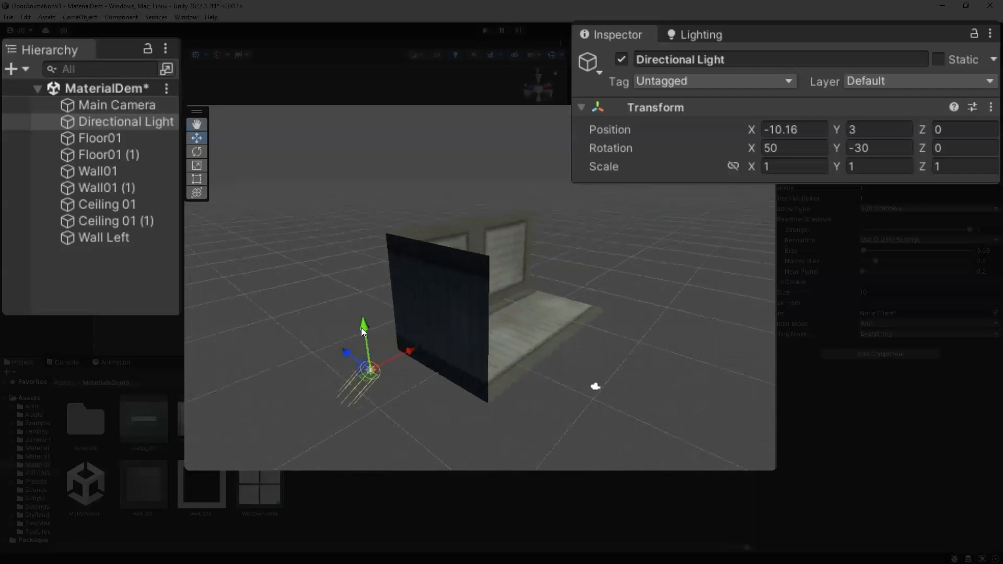
alt+drag(488, 331, 449, 380)
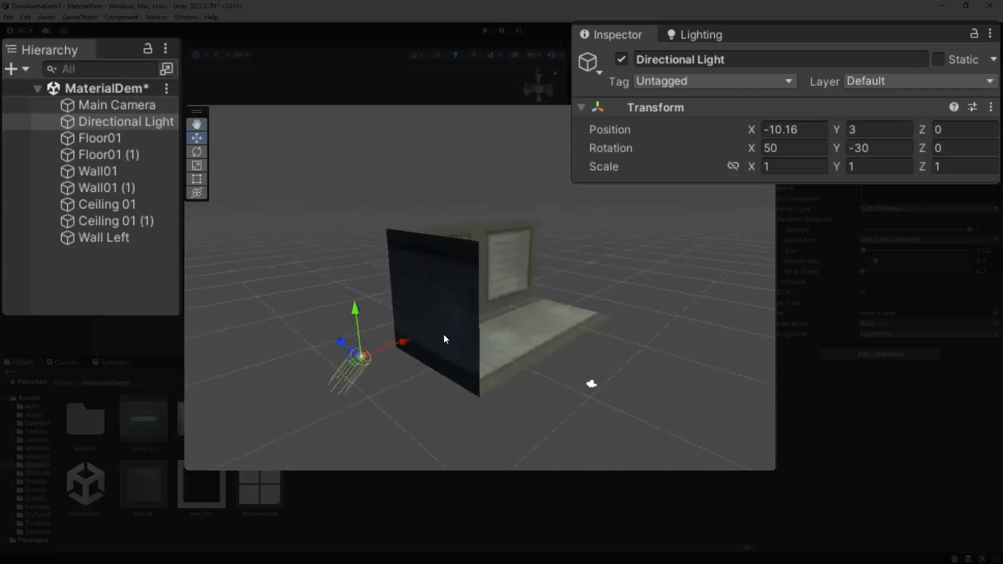
double_click(74, 428)
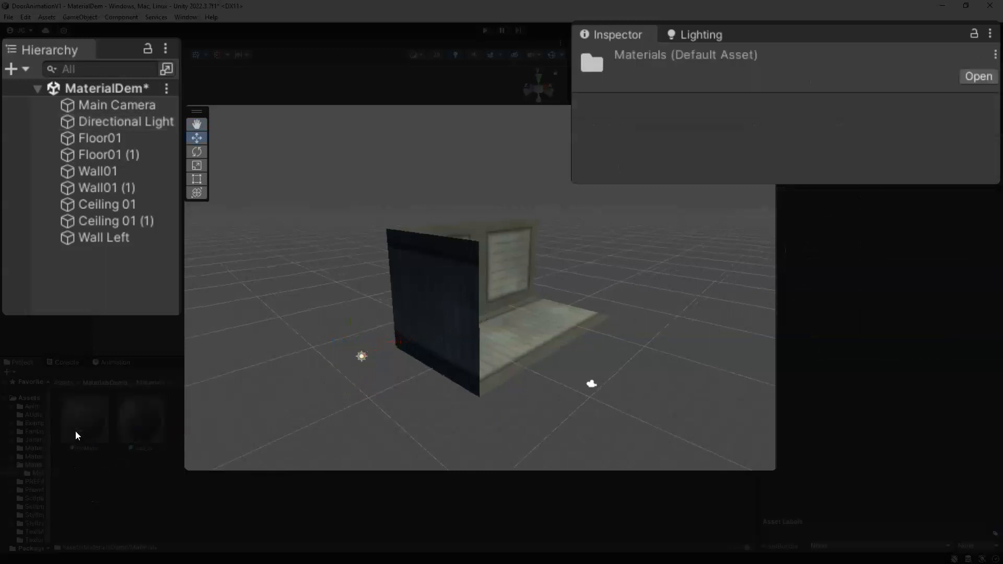
drag(141, 426, 433, 344)
Step: Duplicate Wall Left and rename the copy Wall Right
drag(461, 298, 485, 316)
alt+drag(418, 332, 437, 359)
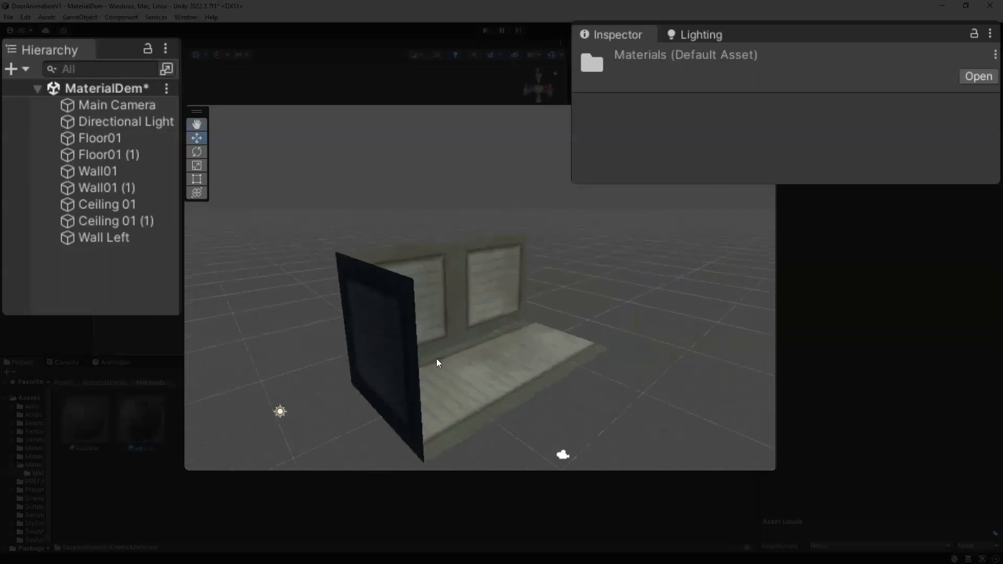
click(405, 368)
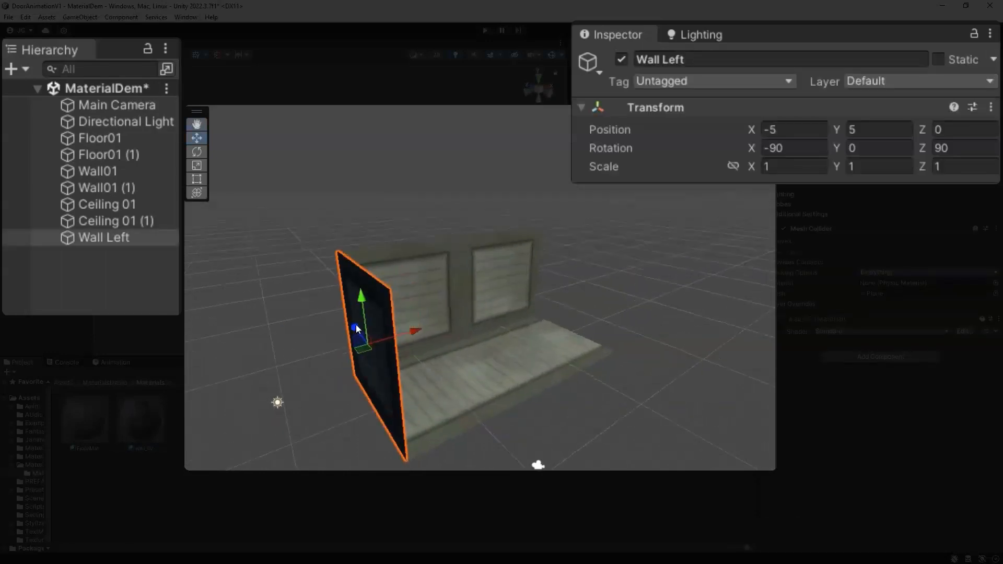
key(ctrl+d)
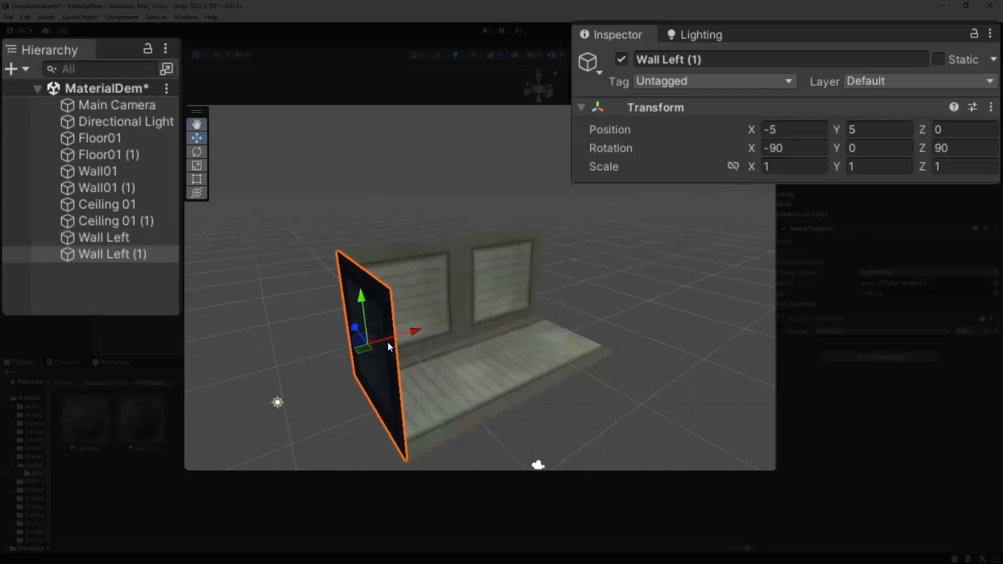
drag(703, 60, 663, 61)
text(Right)
key(Return)
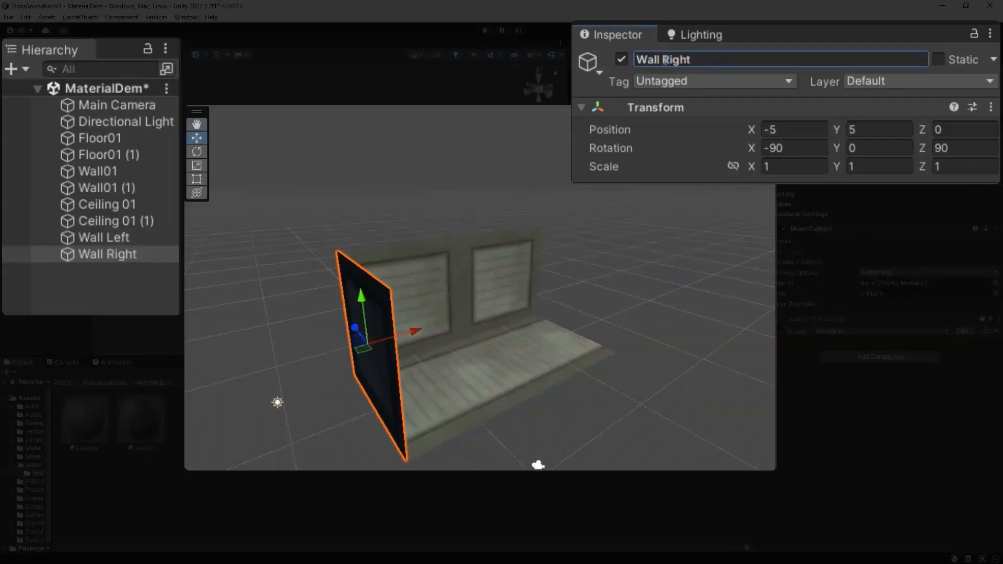
Step: Move Wall Right along X and set its X position to 15
drag(389, 345, 594, 283)
click(817, 135)
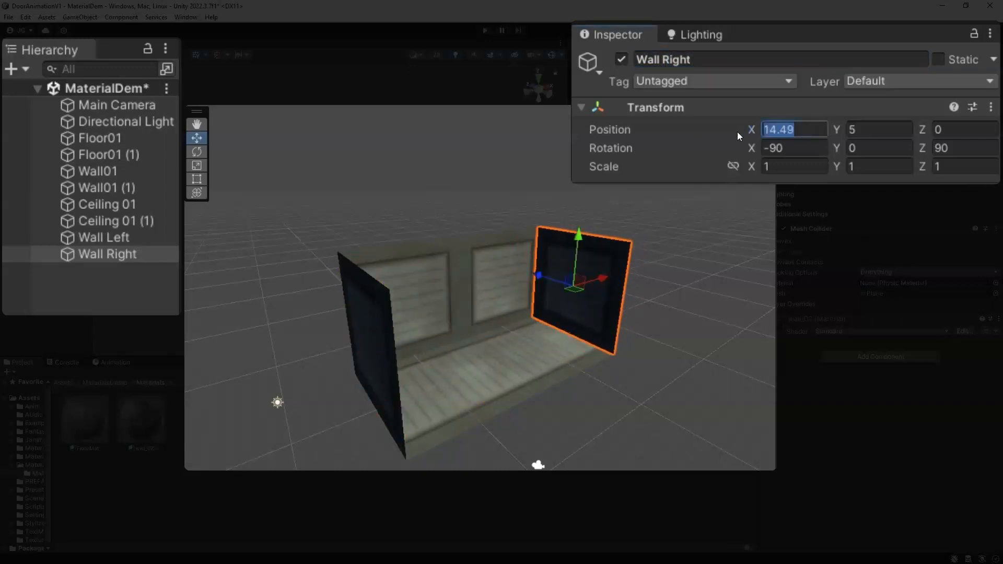
text(15)
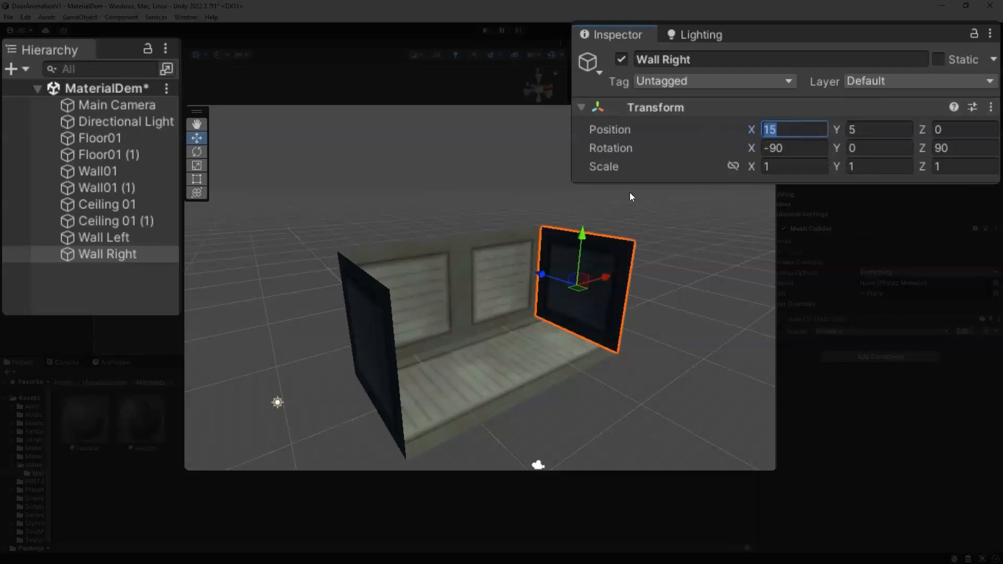
alt+drag(609, 398, 557, 327)
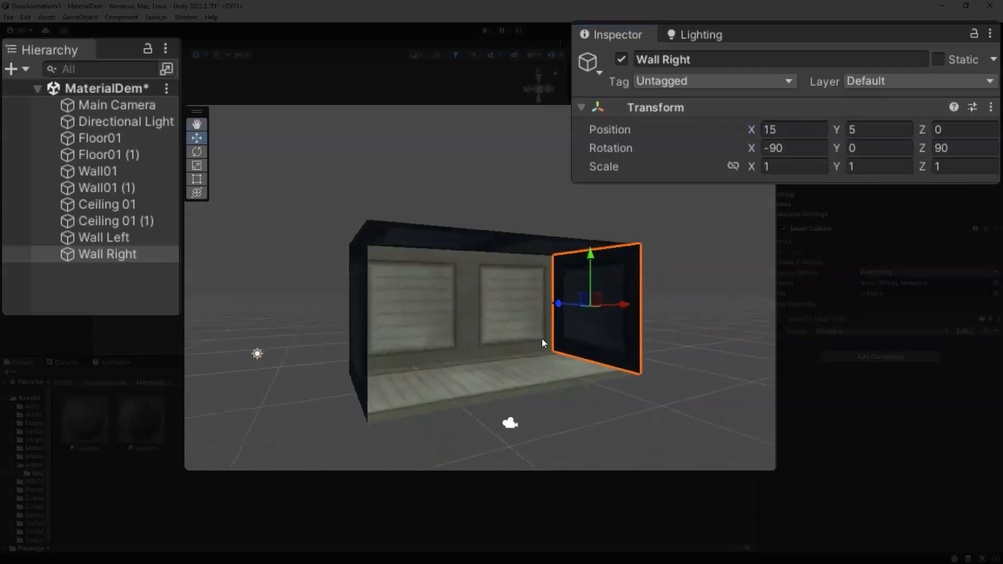
Step: Disable the Directional Light in the scene
click(259, 357)
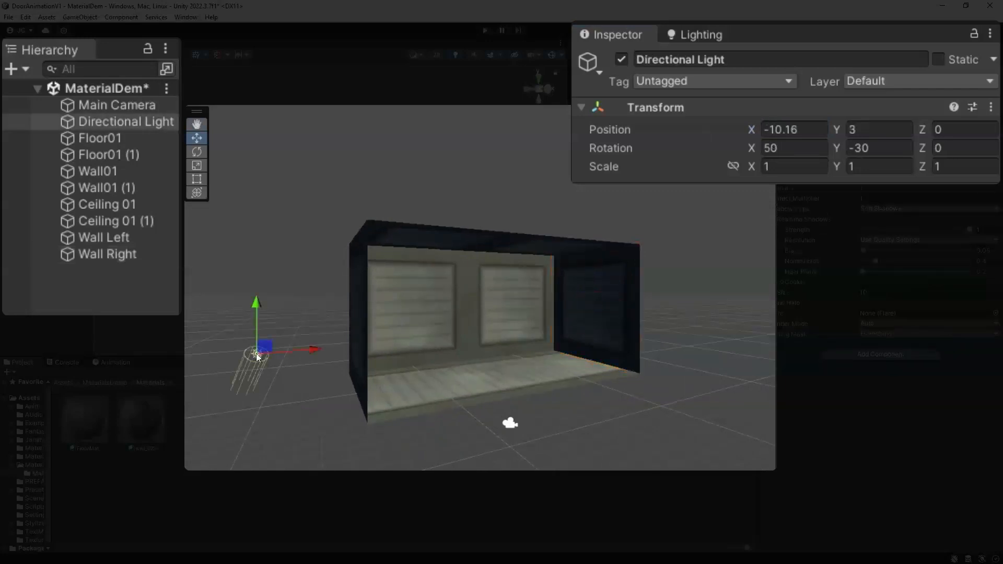
click(621, 59)
alt+drag(393, 385, 435, 328)
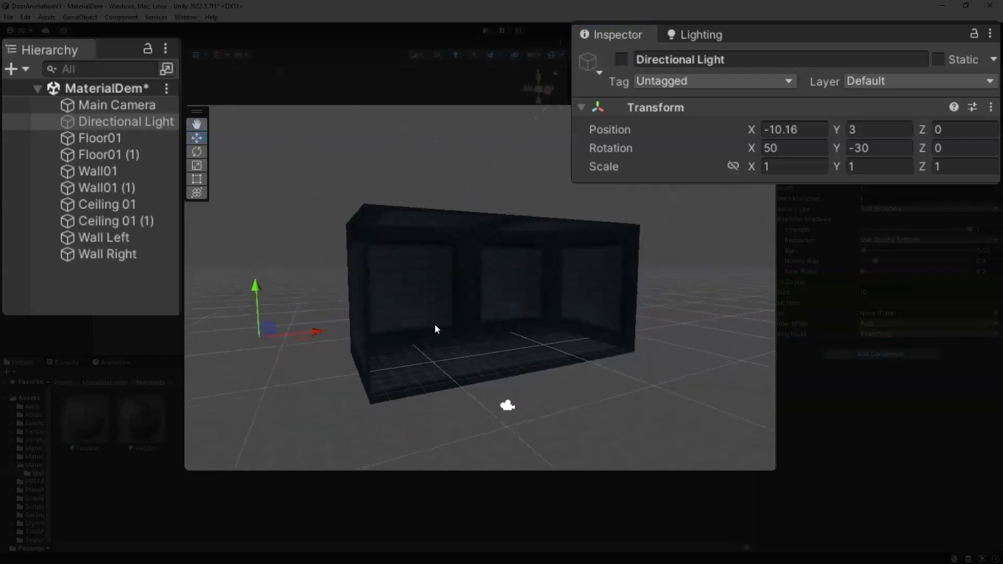
click(196, 56)
Step: Select Wall Left, duplicate it and rename the copy Wall Left2
alt+drag(481, 334, 369, 344)
click(433, 403)
middle_drag(369, 355, 462, 346)
click(497, 349)
alt+drag(497, 349, 412, 333)
alt+drag(344, 322, 433, 350)
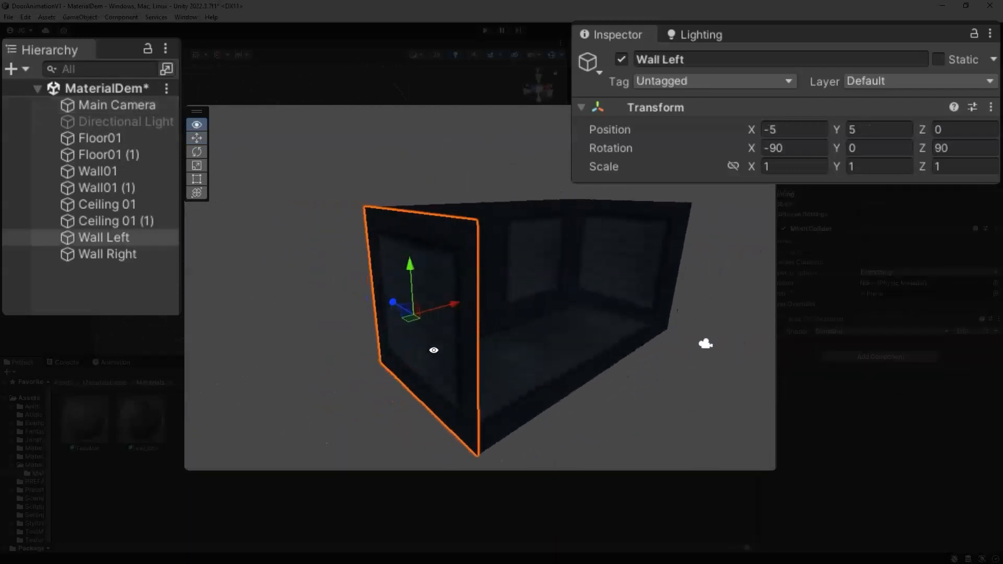
middle_drag(438, 334, 446, 338)
alt+drag(450, 363, 418, 372)
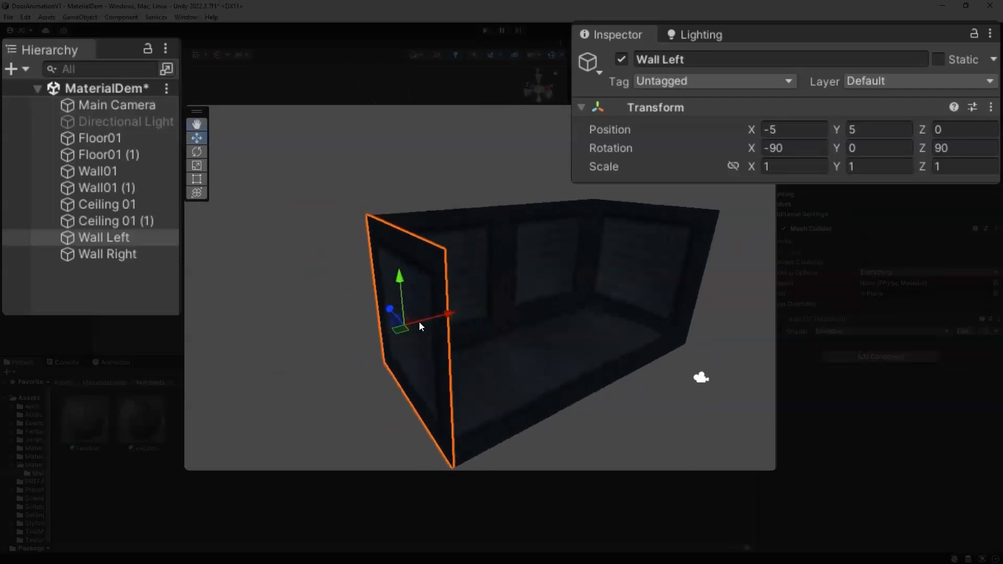
key(ctrl+d)
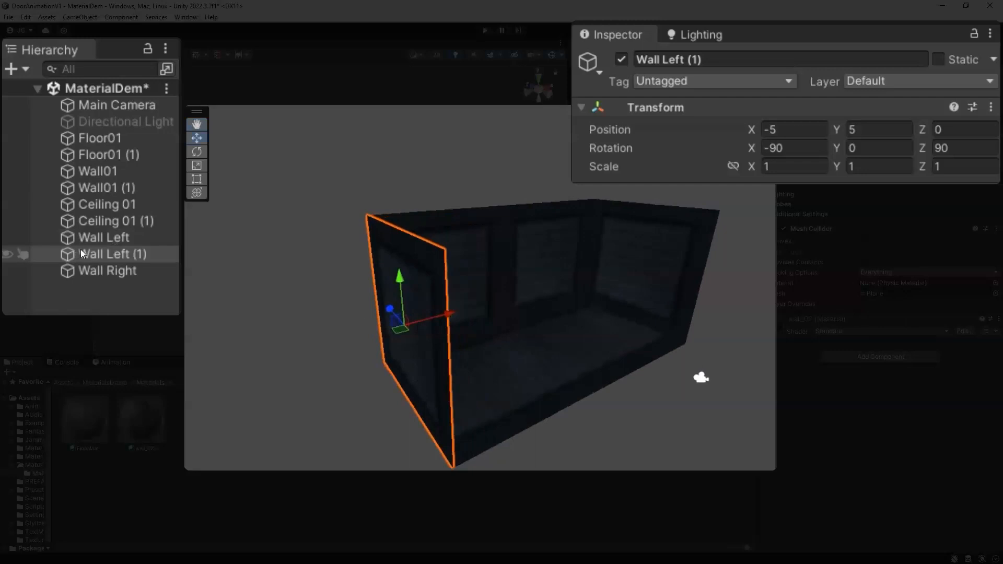
drag(710, 62, 684, 63)
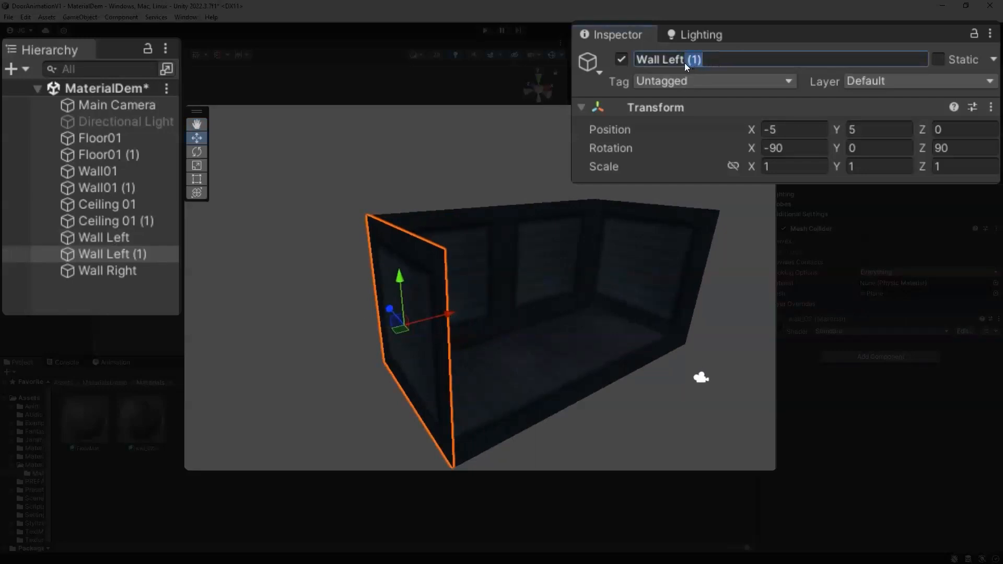
text(2)
key(Return)
Step: Set Wall Left2's Z rotation to -90
alt+drag(493, 336, 530, 313)
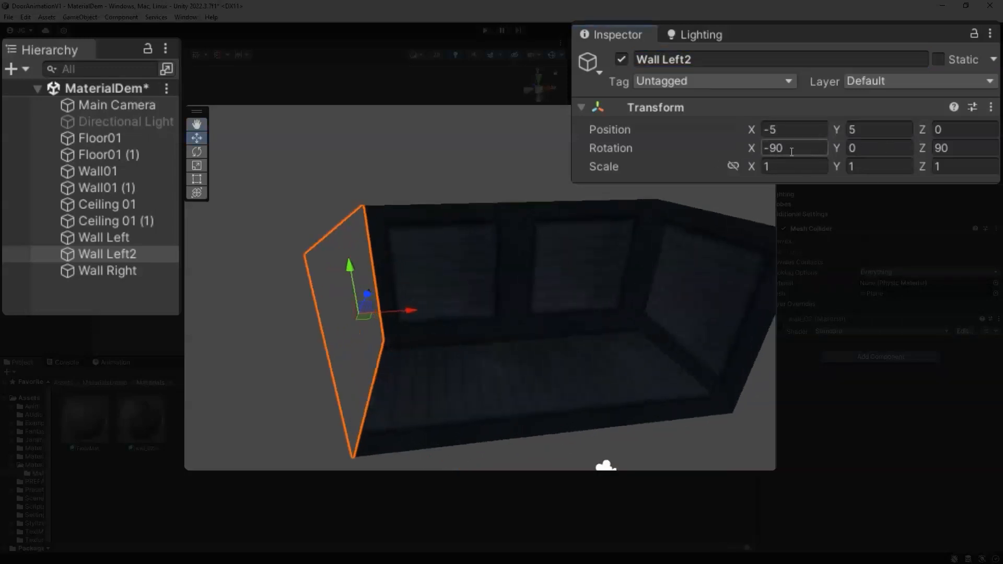
drag(755, 146, 534, 193)
drag(922, 148, 601, 170)
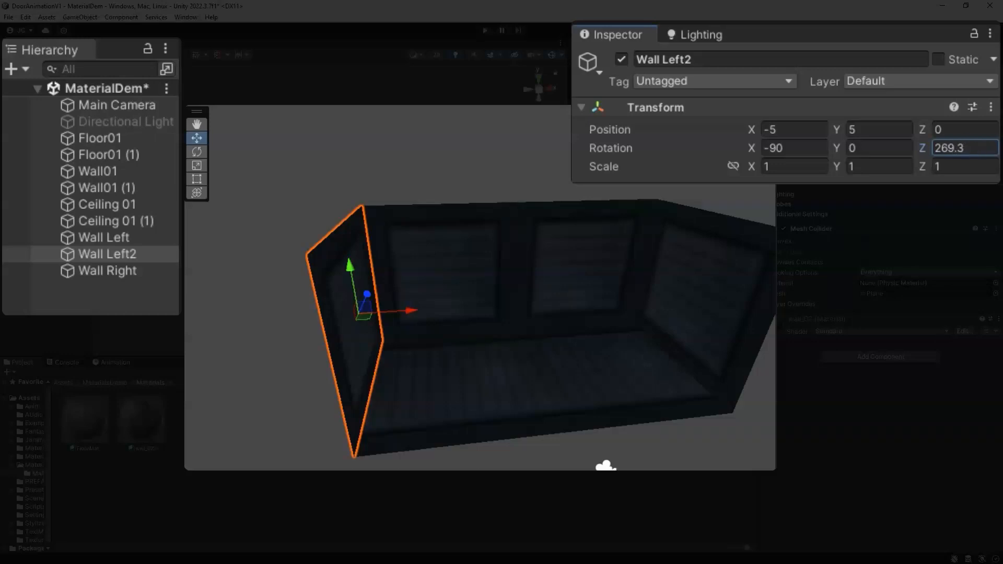
click(978, 143)
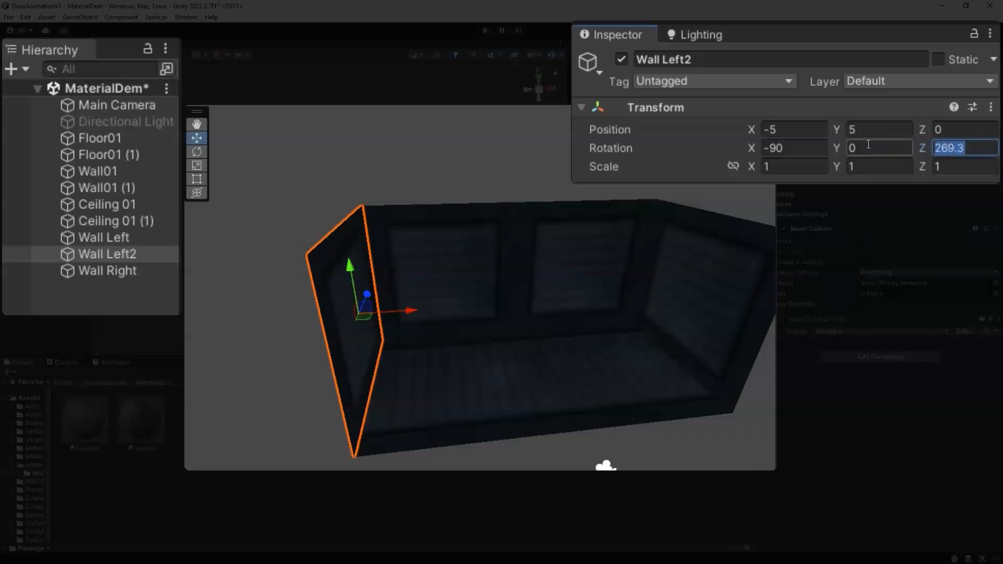
text(90)
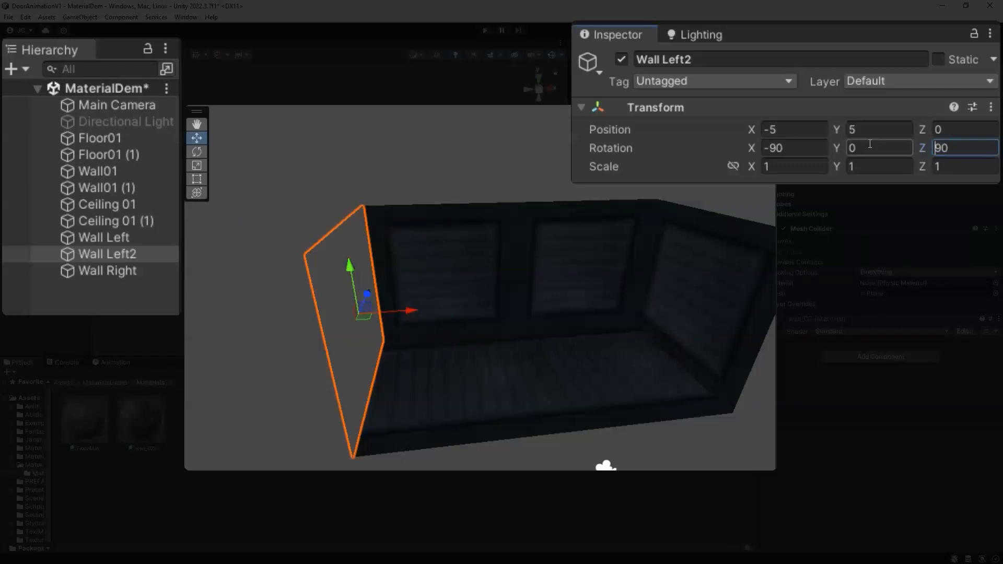
text(-)
key(End)
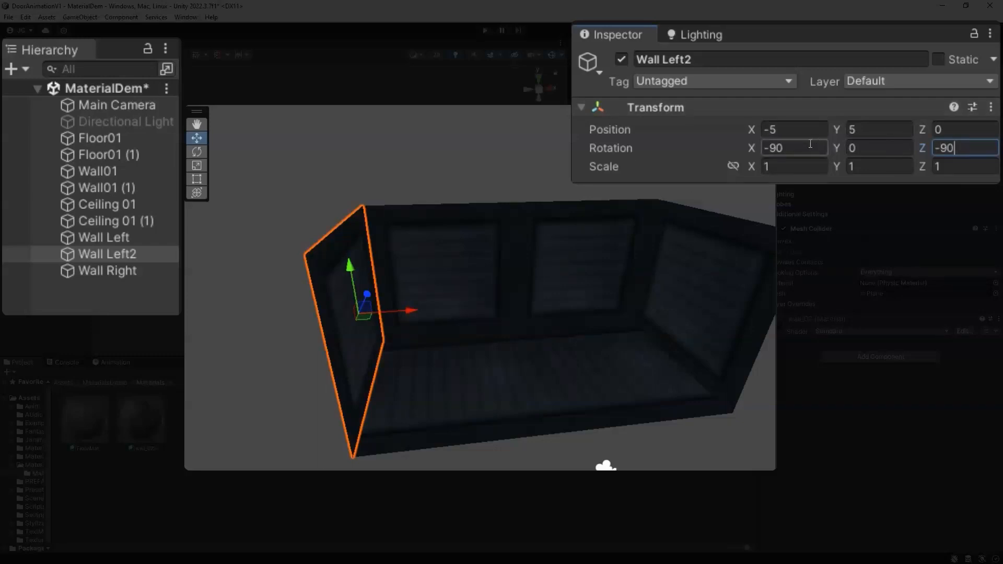
Step: Try setting Wall Left2's X position to -4.9, then set it back to -5
alt+drag(600, 240, 378, 286)
double_click(773, 131)
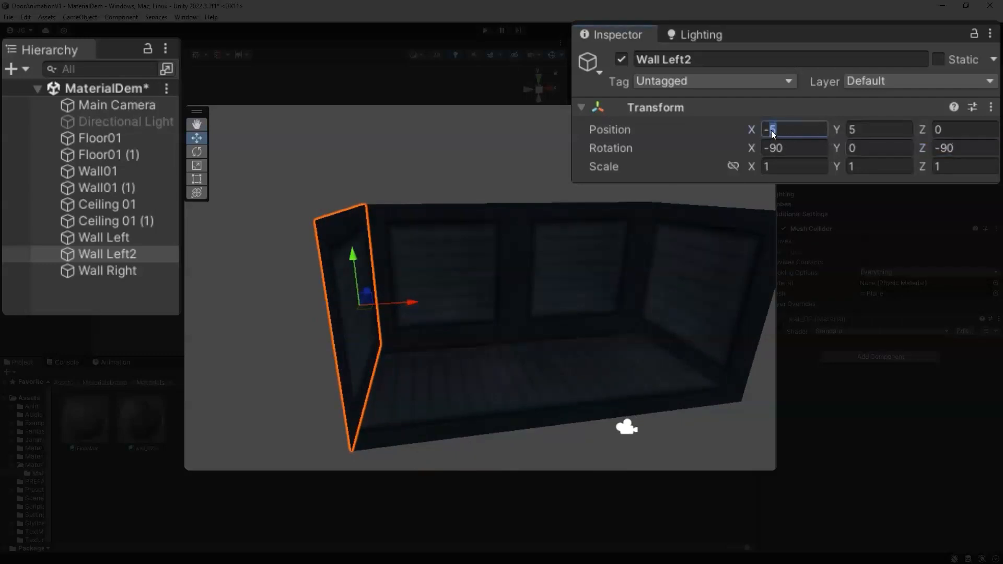
text(4.9)
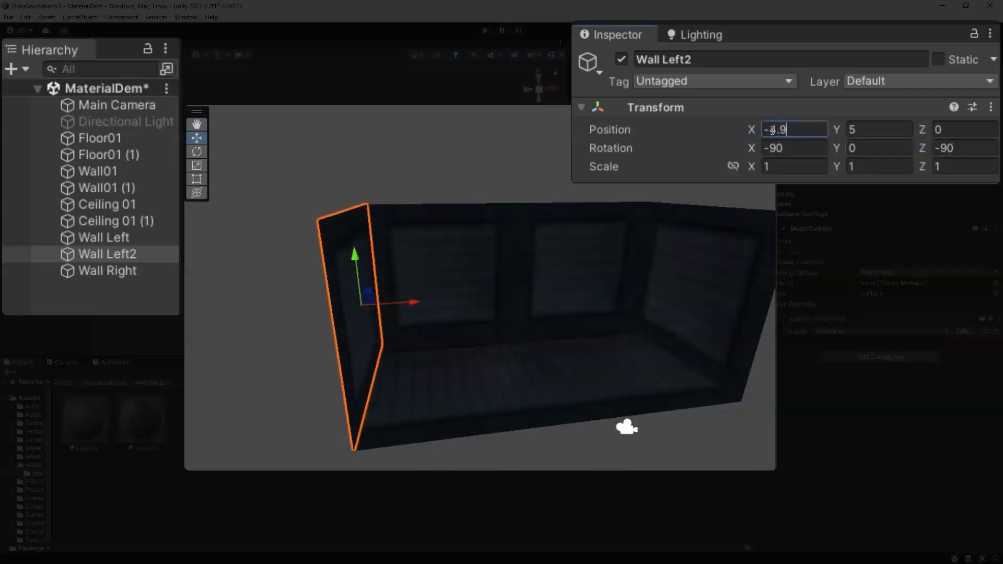
alt+drag(365, 329, 462, 338)
double_click(777, 130)
text(5)
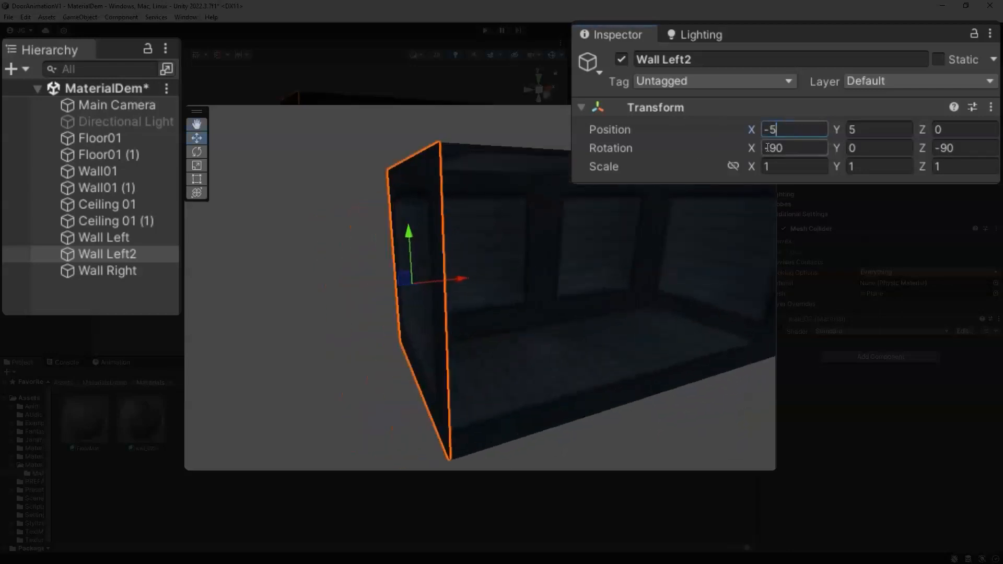
Step: Move Wall Left along X and set its X position to -5.11
click(105, 237)
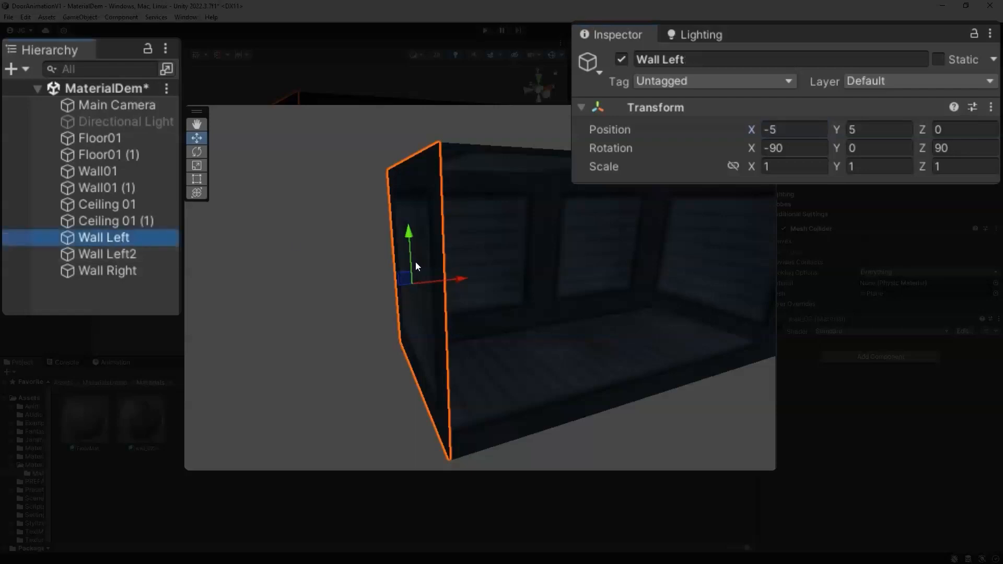
drag(440, 293, 385, 297)
alt+drag(403, 338, 245, 300)
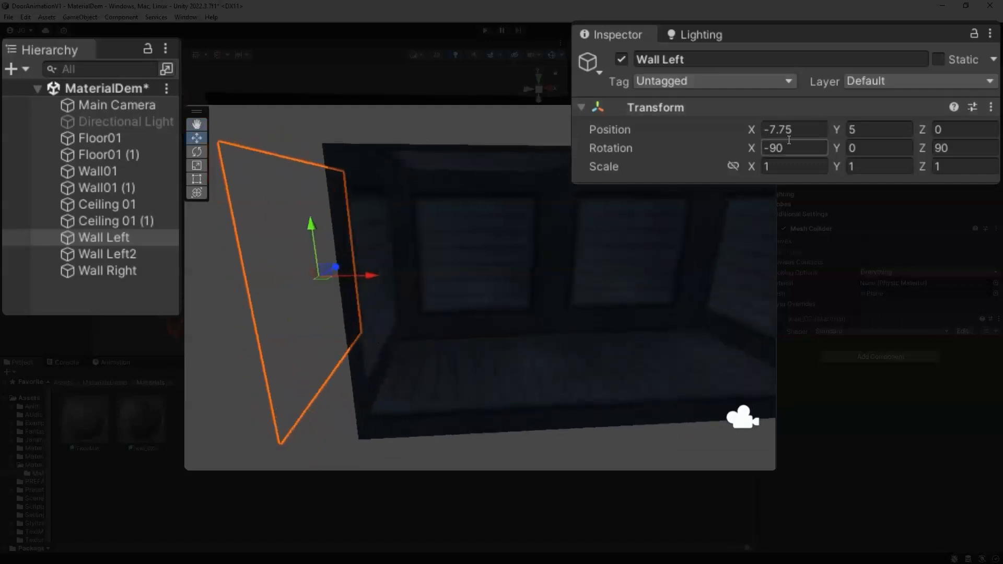
drag(804, 136, 774, 136)
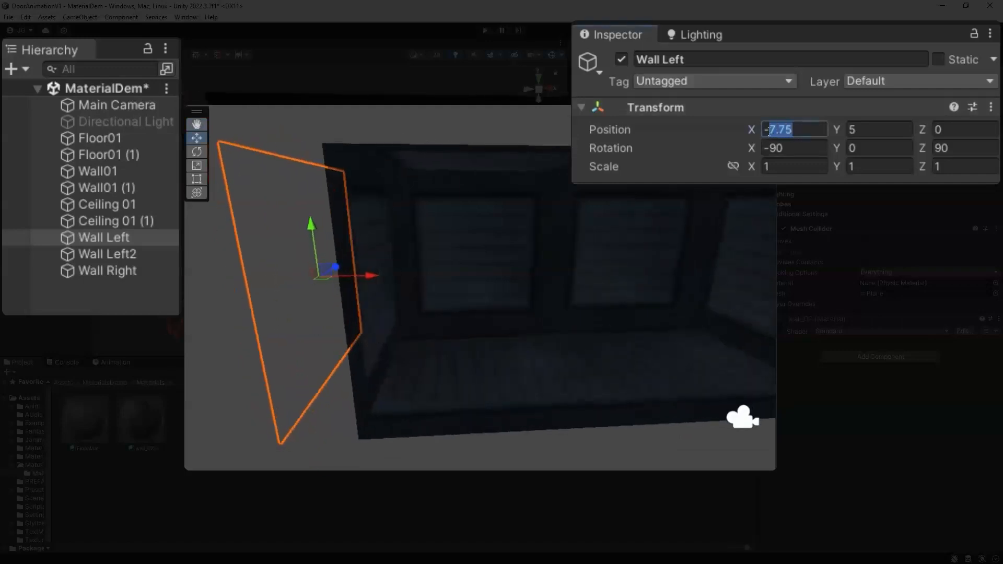
text(5.11)
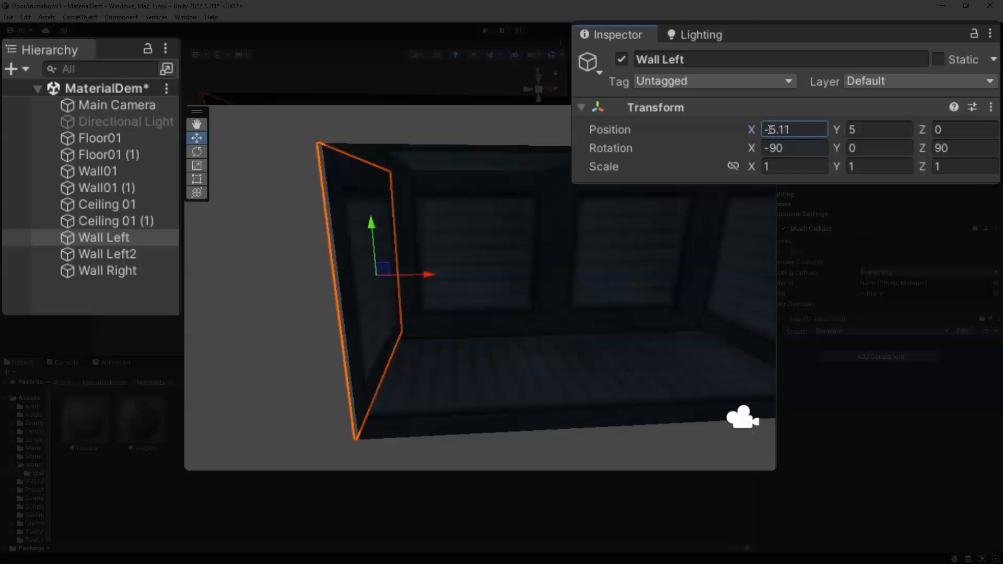
alt+drag(550, 303, 429, 298)
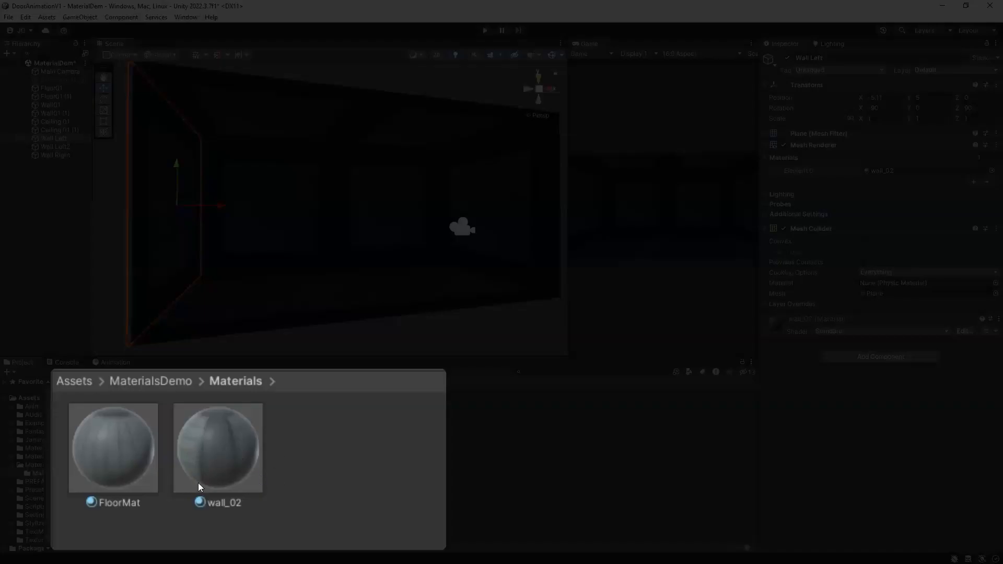
Step: Duplicate the wall_02 material and rename the copy Mat_Ceiling
click(191, 449)
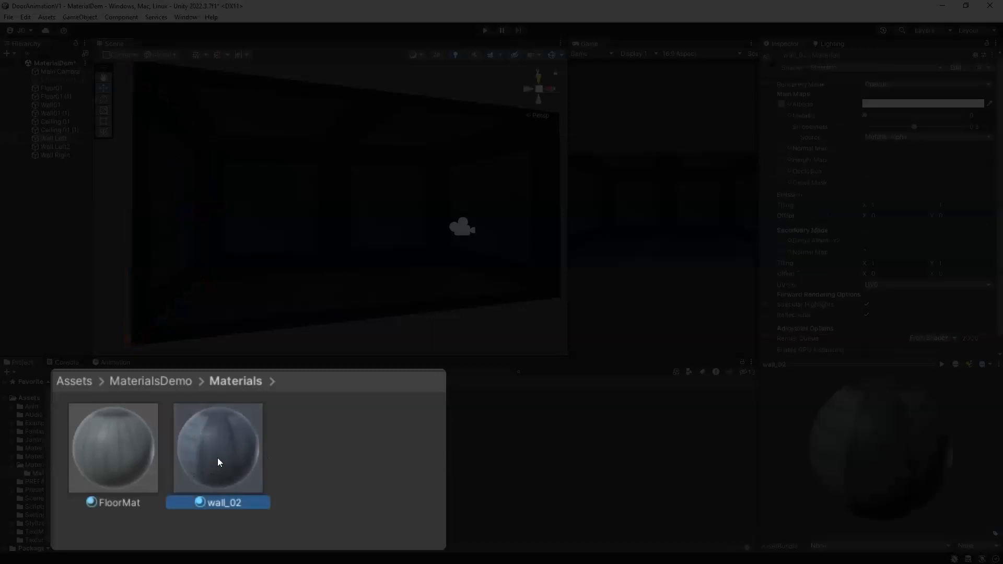
key(ctrl+d)
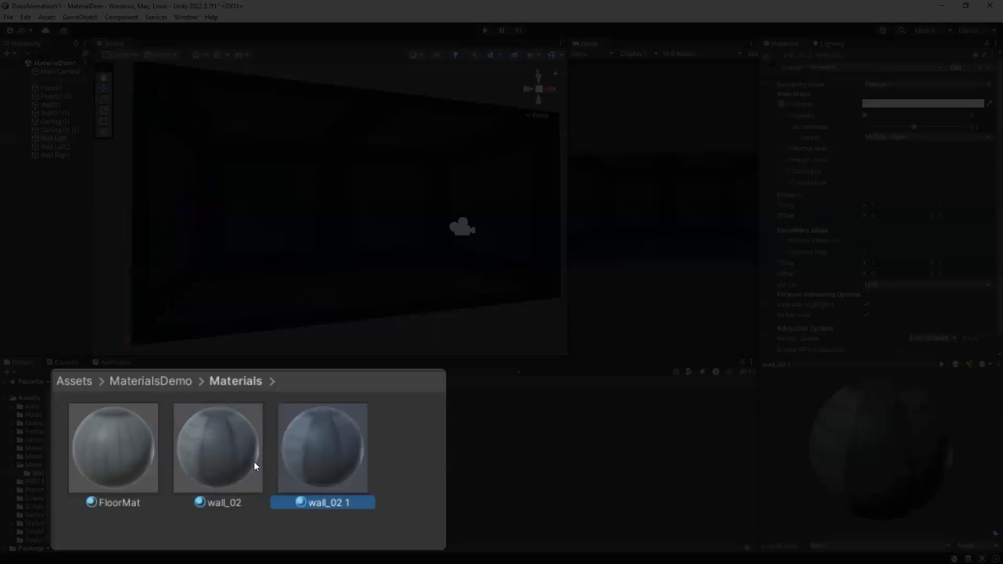
click(337, 503)
text(CeilingMat)
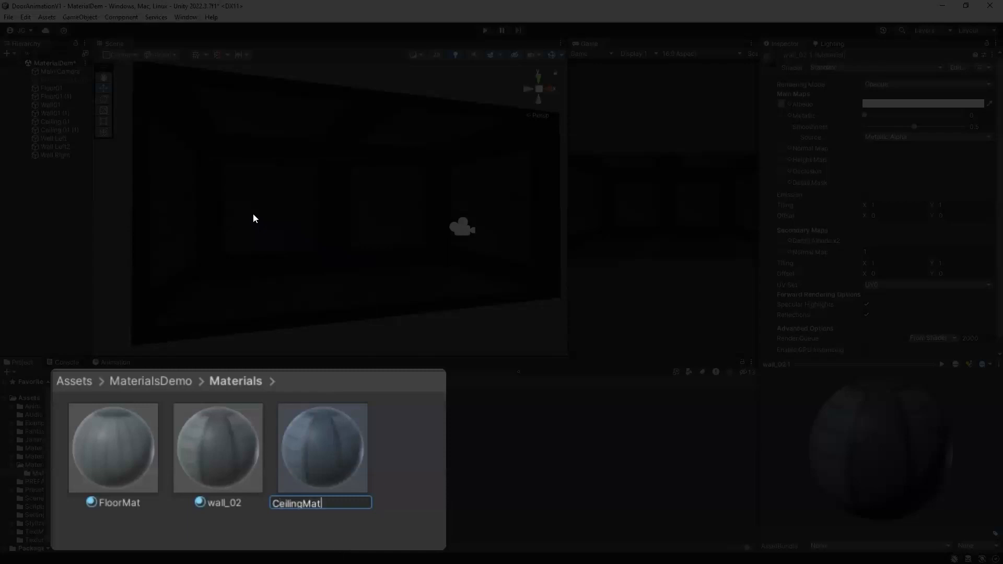
key(BackSpace)
key(BackSpace)
key(BackSpace)
text(Mat_)
key(Return)
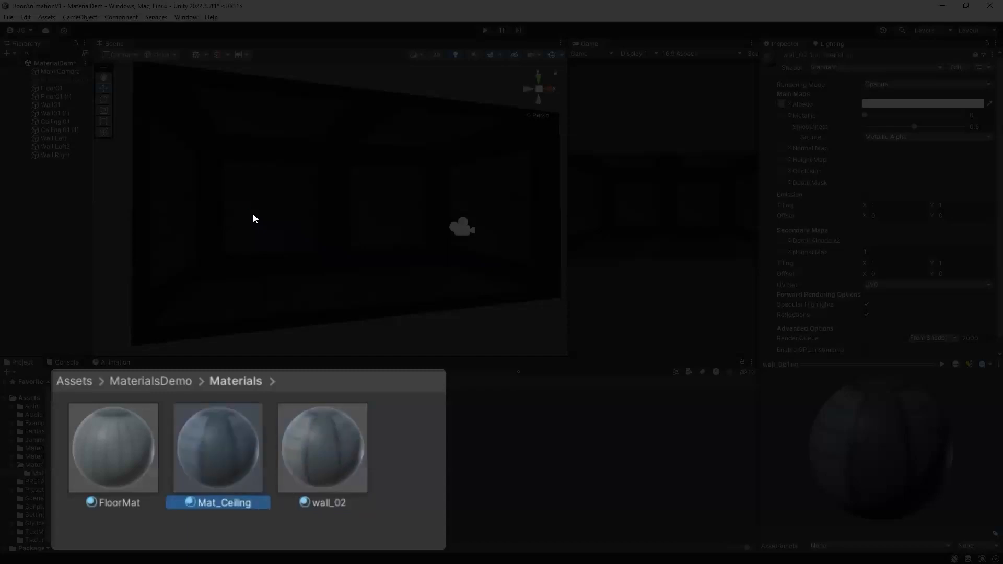
Step: Rename the FloorMat material to Mat_Floor
click(129, 503)
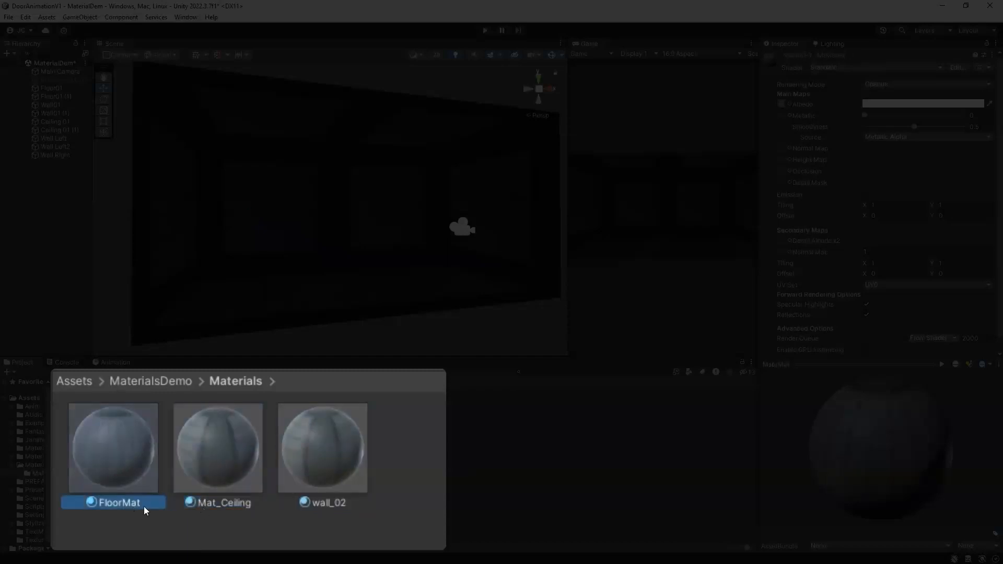
click(117, 500)
click(131, 503)
key(BackSpace)
key(BackSpace)
key(BackSpace)
key(Home)
text(Mat_)
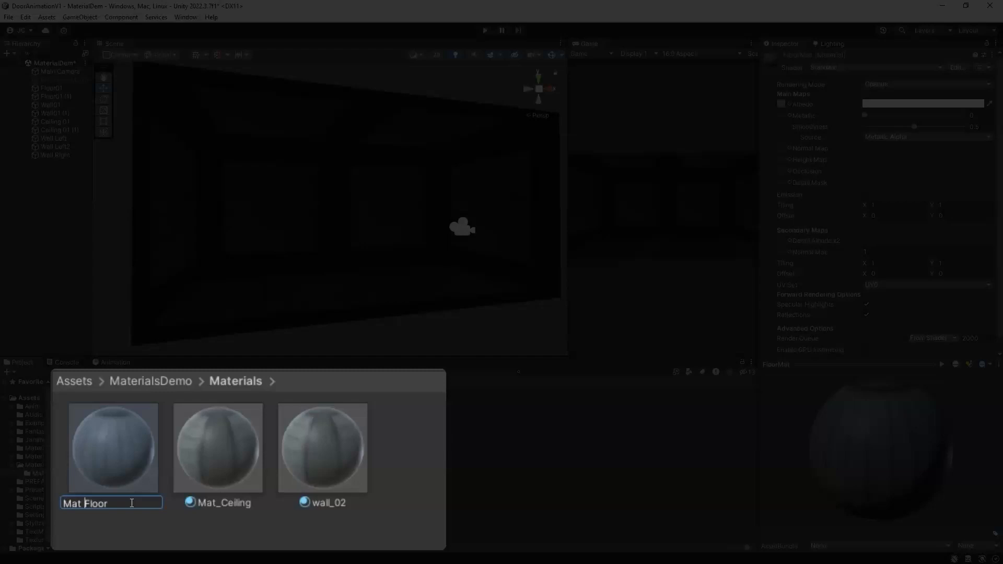
key(Return)
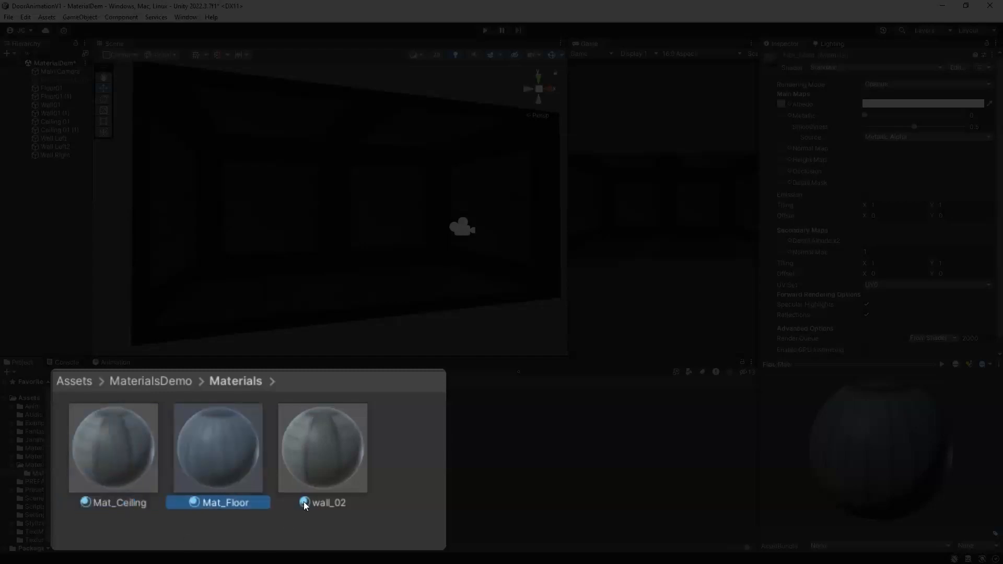
Step: Rename the wall_02 material to Mat_Wall
click(324, 503)
click(332, 506)
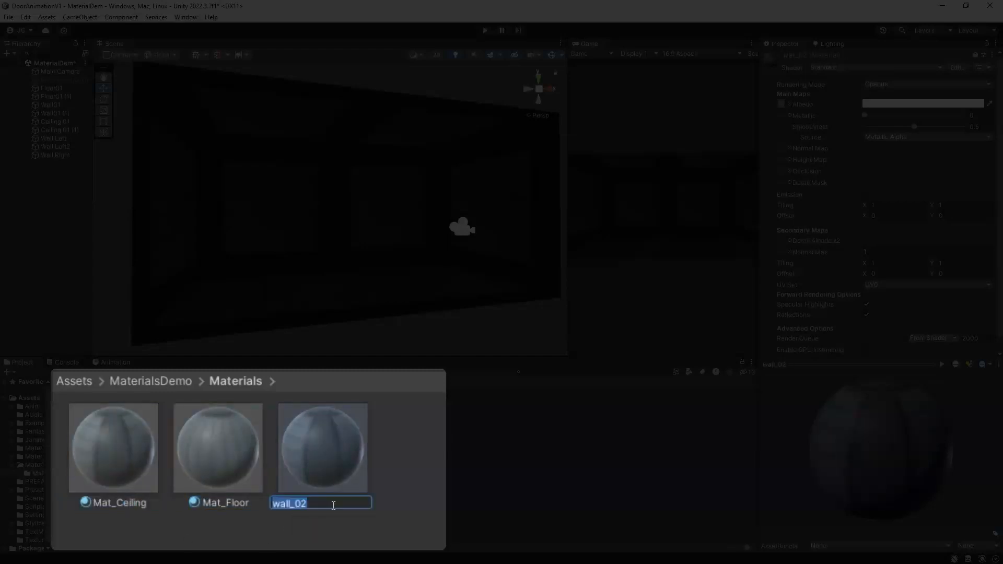
key(Home)
text(Wall_mat)
key(Delete)
key(Delete)
key(Delete)
key(Delete)
key(Delete)
key(Delete)
key(Delete)
key(BackSpace)
key(BackSpace)
key(BackSpace)
key(BackSpace)
key(BackSpace)
key(BackSpace)
key(BackSpace)
key(BackSpace)
text(Mat_Wall)
key(Return)
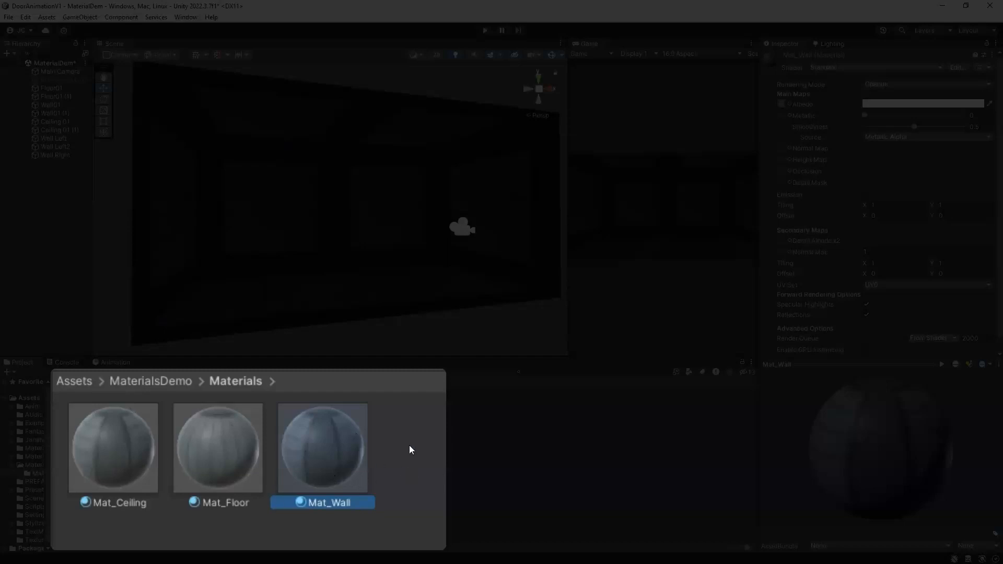
Step: Move the three materials out of the Materials subfolder into the MaterialsDemo folder
drag(116, 456, 273, 109)
drag(101, 433, 425, 123)
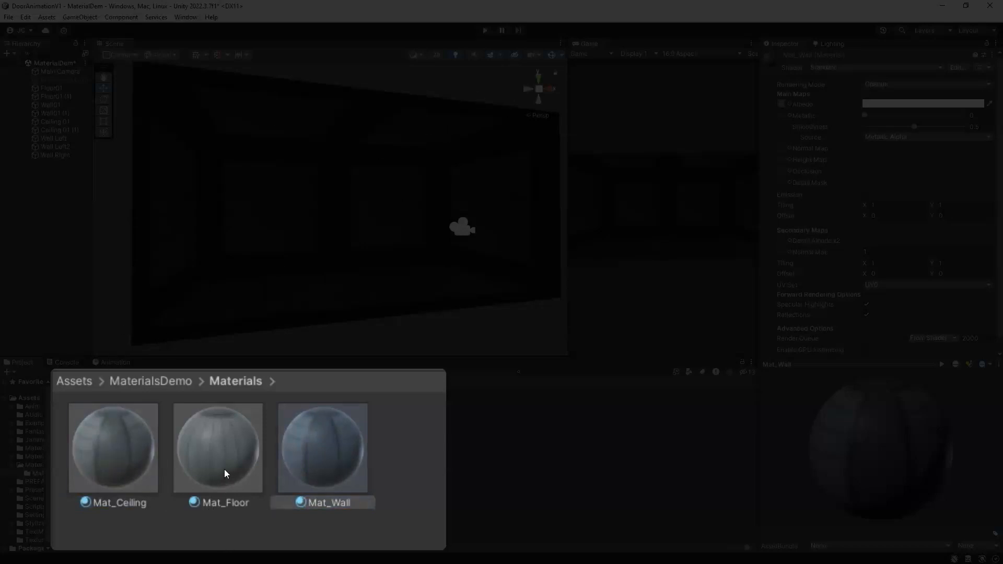
click(165, 460)
shift+click(279, 461)
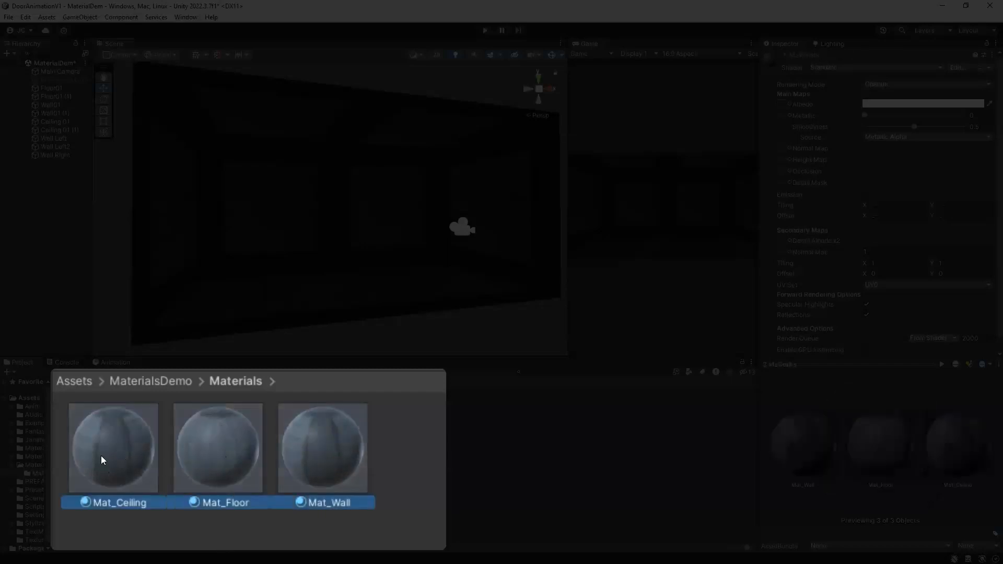
drag(41, 469, 37, 466)
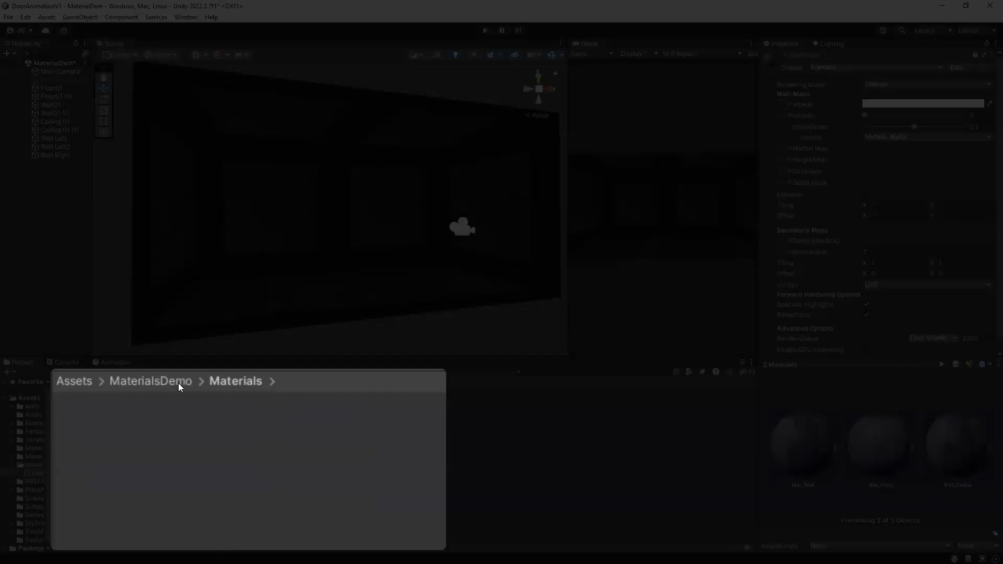
click(119, 383)
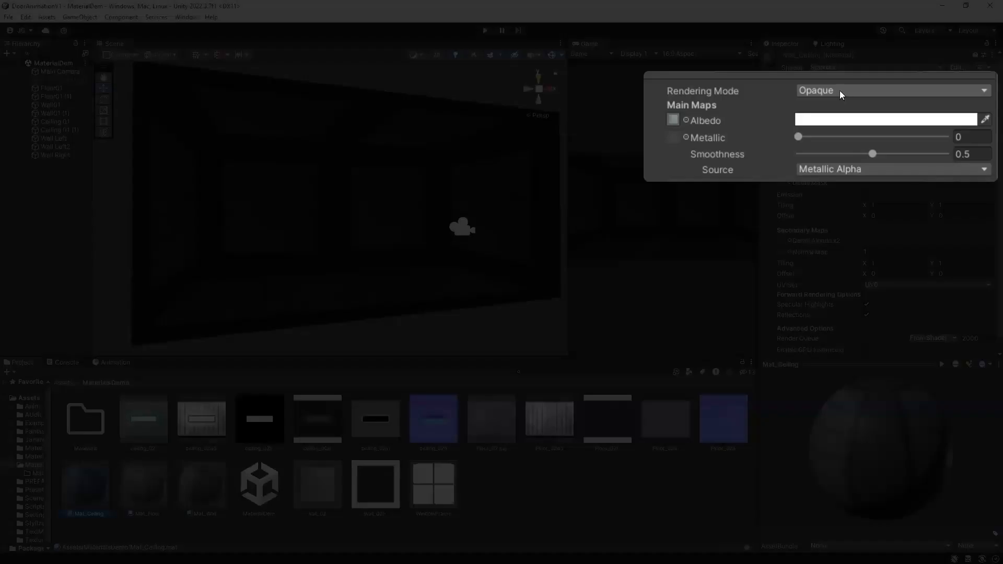
Step: Review Mat_Ceiling's Rendering Mode options and select Opaque
click(892, 86)
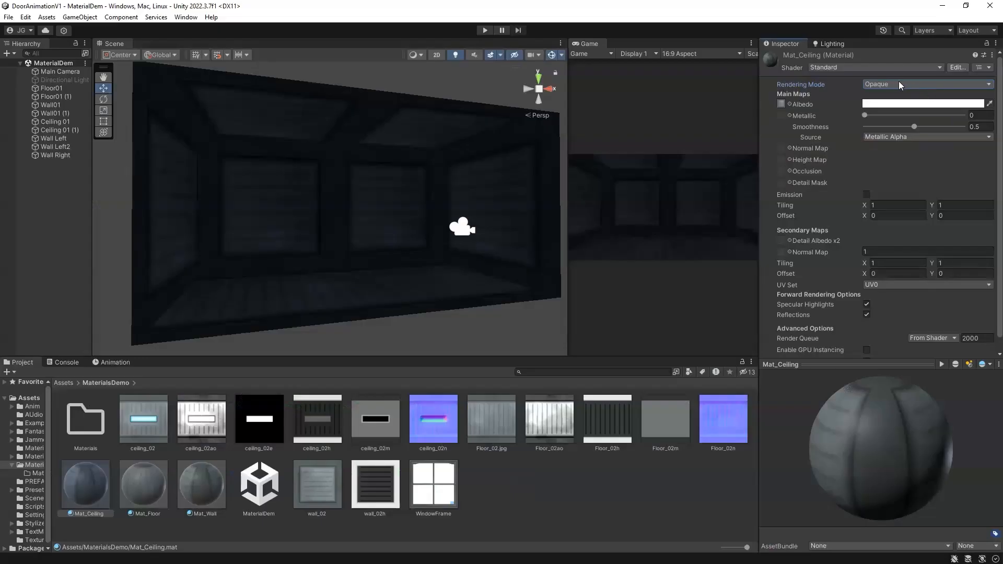
click(894, 83)
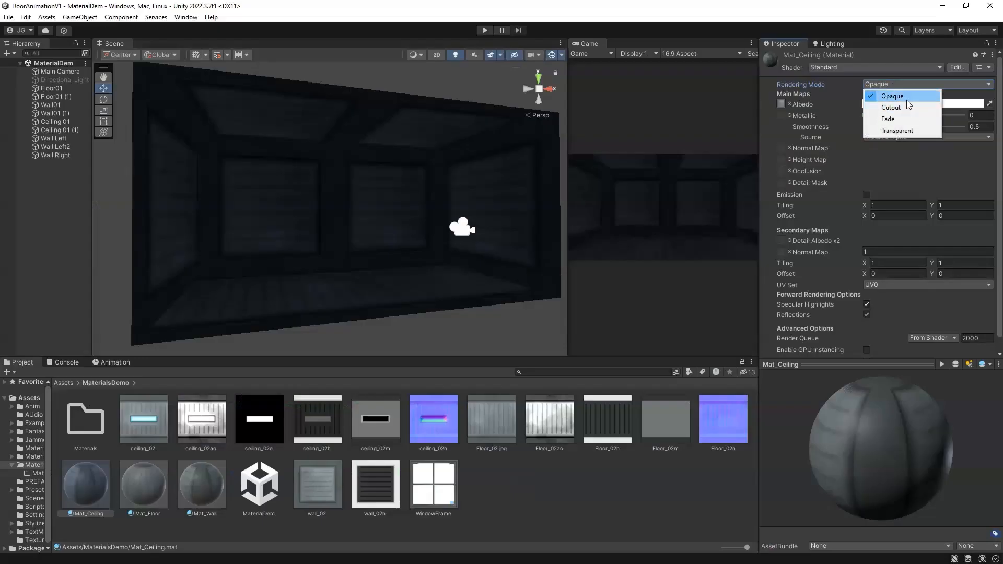
click(830, 94)
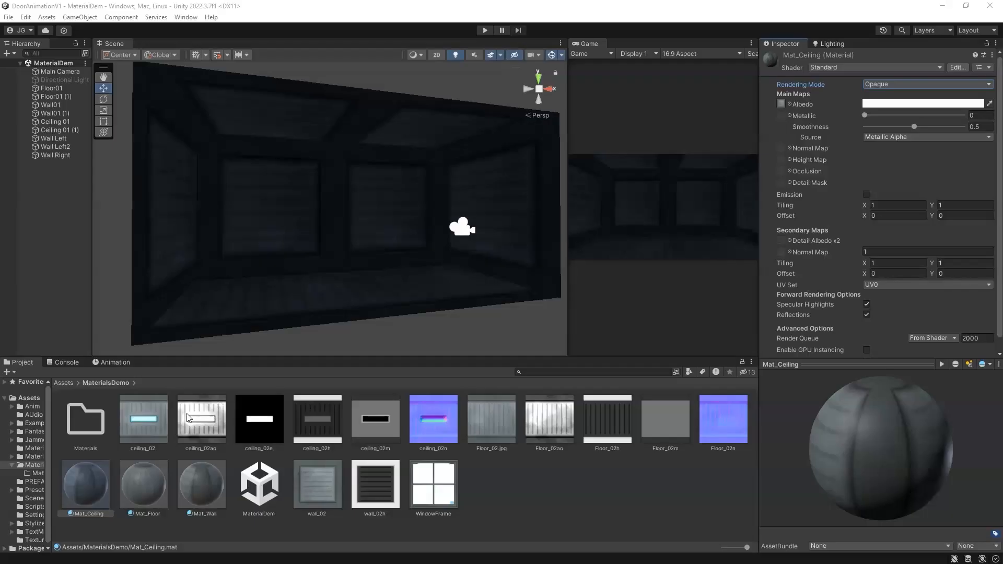
Step: Assign ceiling_02m as Mat_Ceiling's metallic map and set its smoothness to about 0.677
mouse_move(375, 431)
mouse_down()
mouse_move(391, 432)
mouse_move(888, 84)
mouse_move(781, 114)
mouse_up()
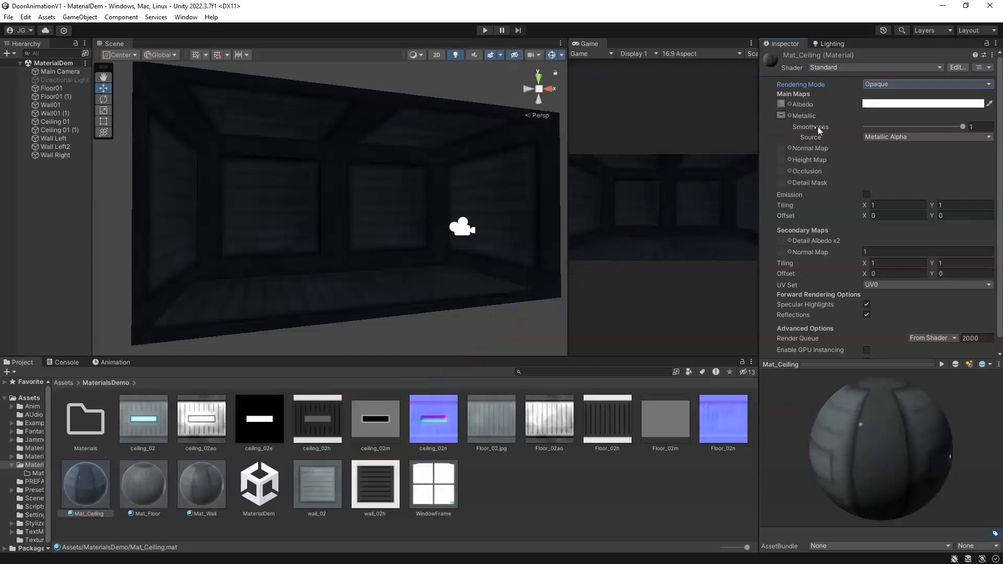
mouse_move(948, 128)
mouse_down()
mouse_move(882, 126)
mouse_move(951, 130)
mouse_move(935, 131)
mouse_up()
drag(862, 496, 857, 463)
mouse_move(926, 126)
mouse_down()
mouse_move(889, 125)
mouse_move(932, 130)
mouse_up()
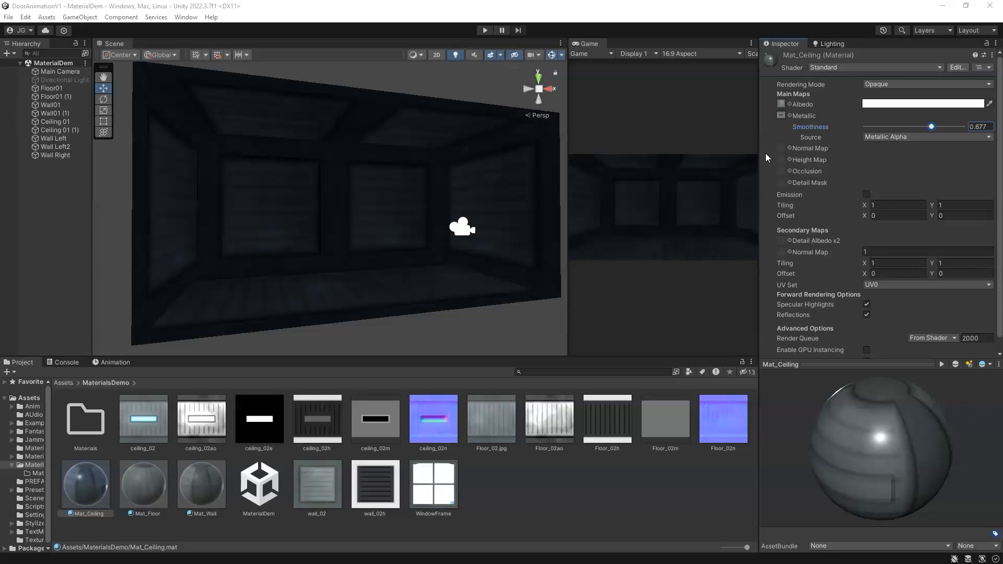
Step: Assign ceiling_02n as Mat_Ceiling's normal map and mark that texture as a normal map
click(433, 426)
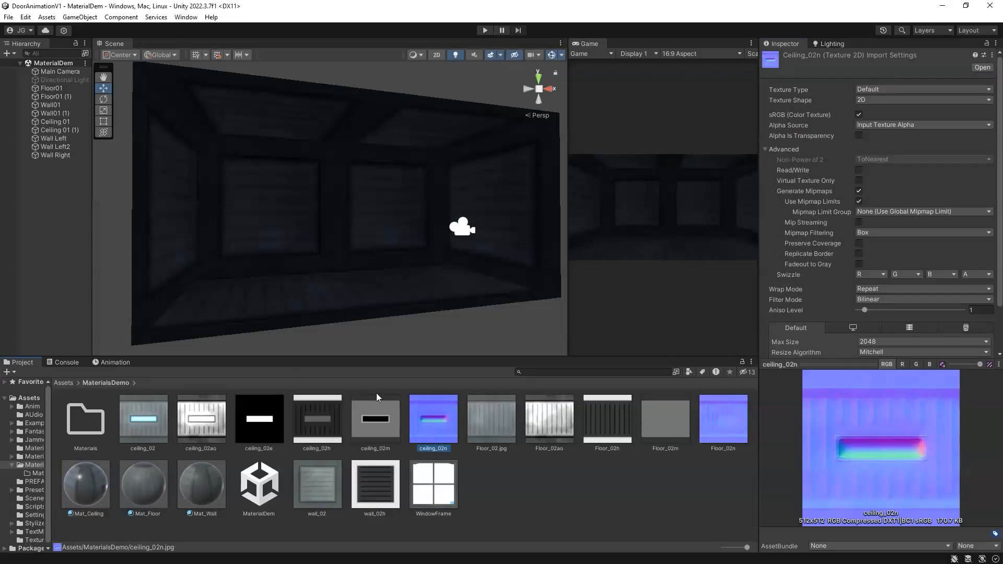
click(880, 89)
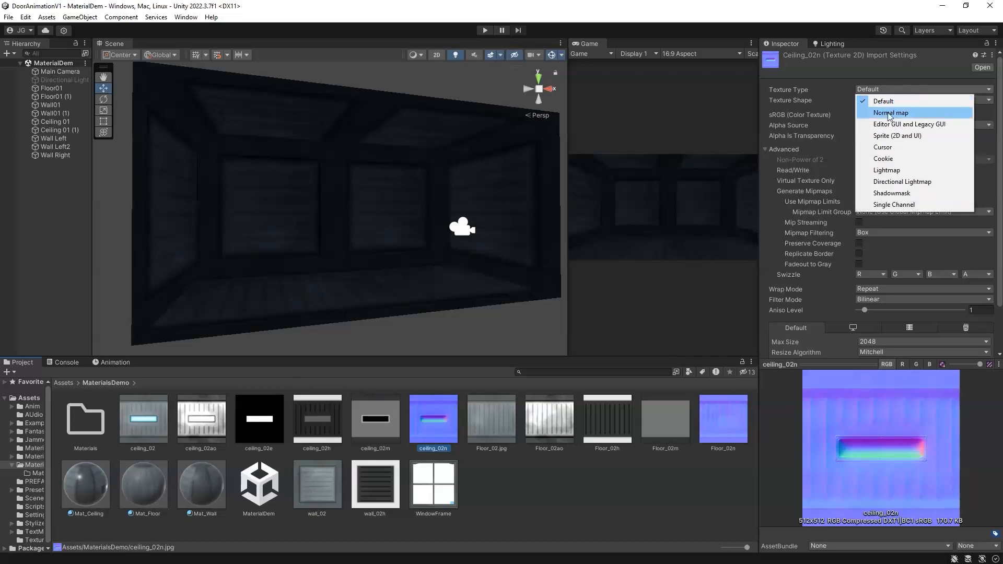
click(424, 424)
click(88, 490)
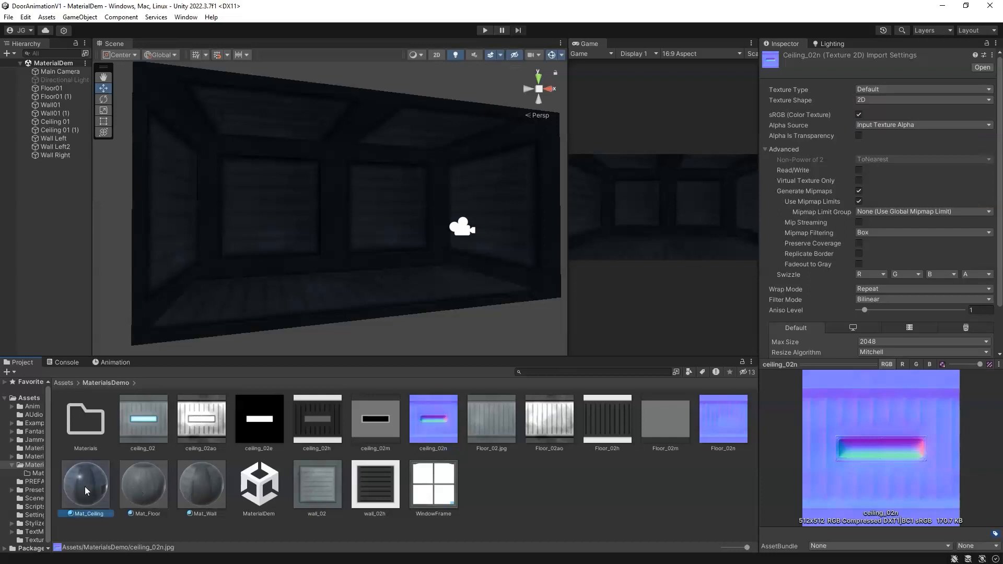
drag(427, 425, 780, 149)
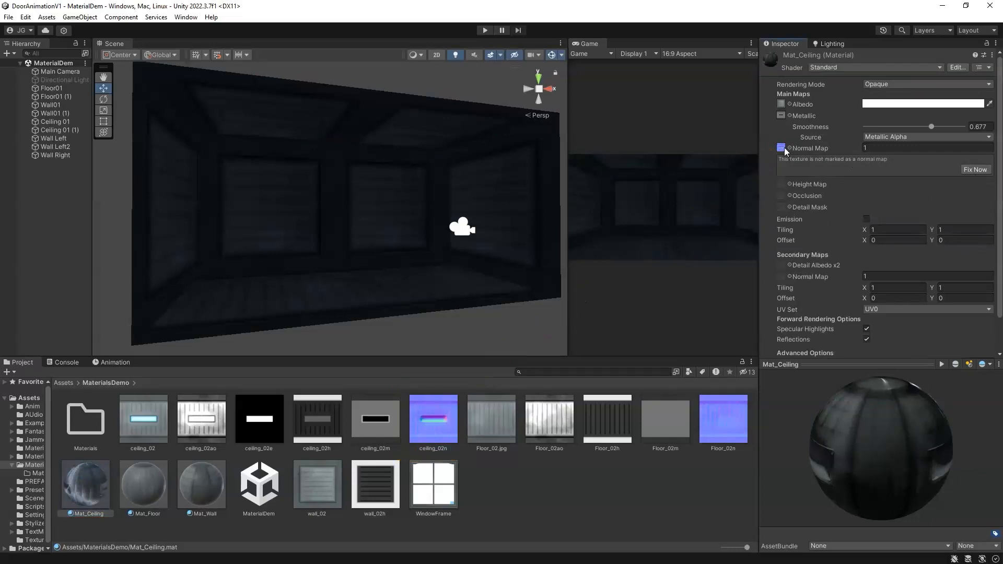
click(975, 170)
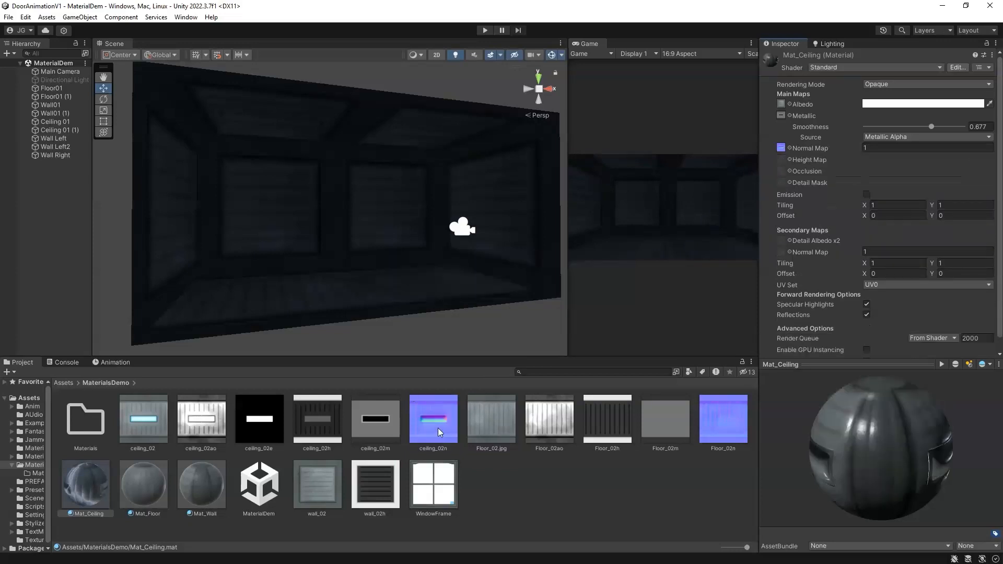
Step: Inspect the ceiling_02n texture type and rotate the Mat_Ceiling material preview
click(437, 431)
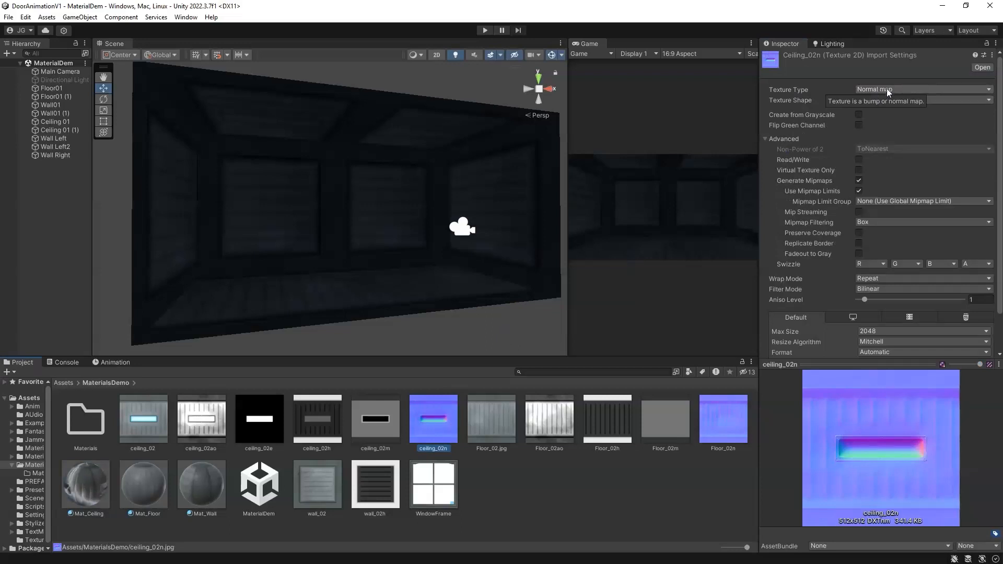
click(91, 492)
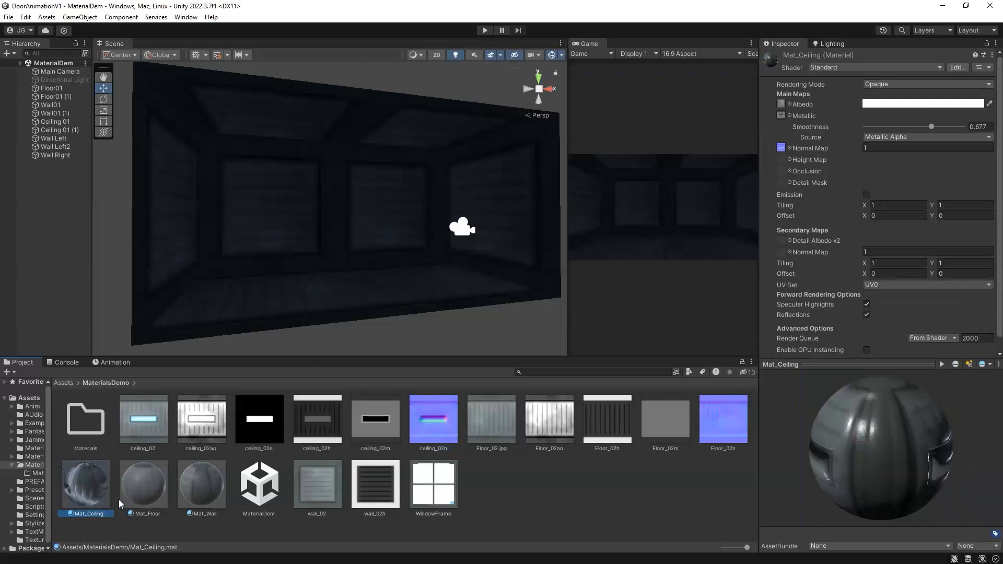
drag(838, 431, 810, 437)
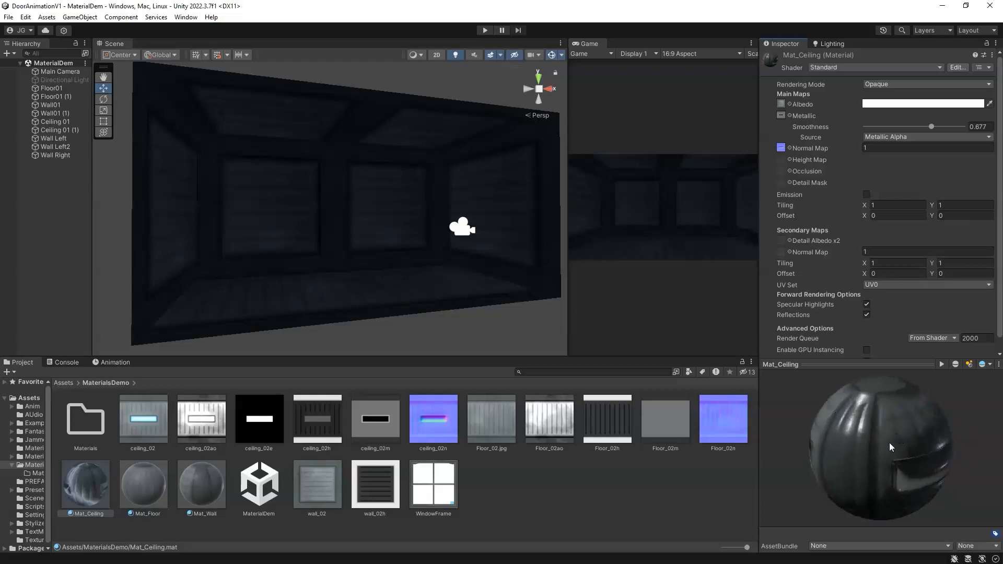
drag(907, 469, 869, 430)
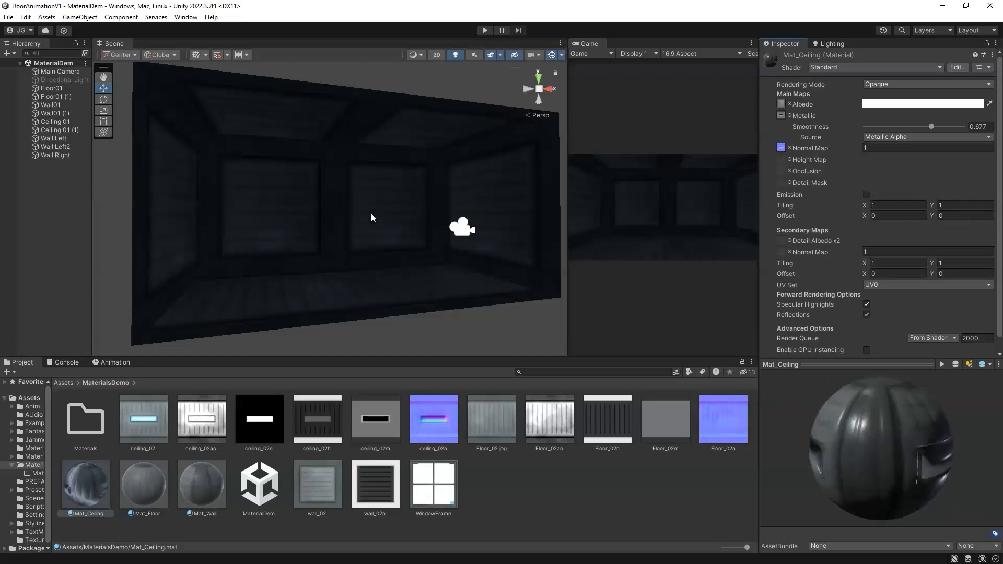
Step: Create a Point Light in the scene
right_click(46, 204)
mouse_move(90, 375)
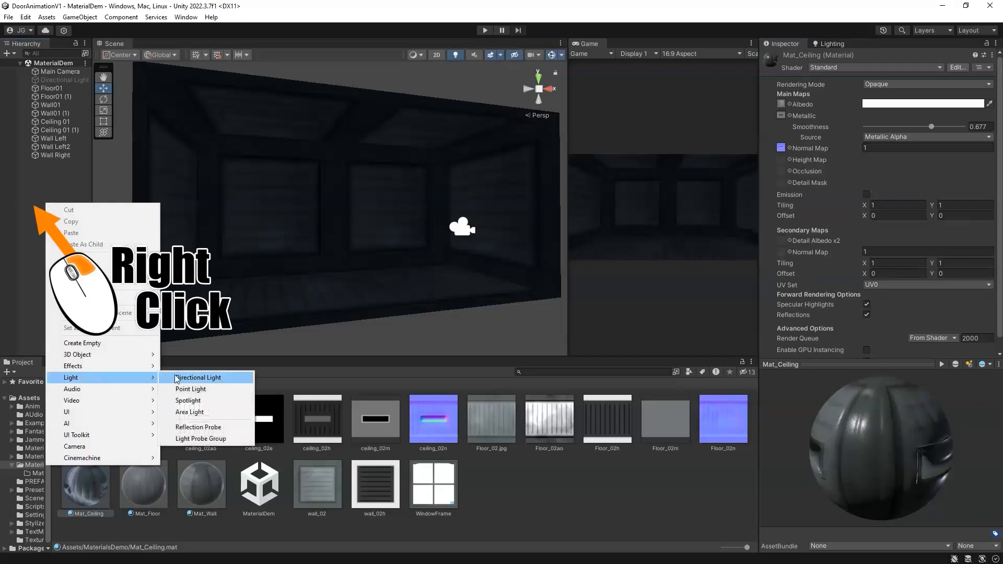
click(191, 389)
Step: Move the point light up under the corridor ceiling panels
right_drag(361, 176, 307, 251)
drag(307, 251, 334, 161)
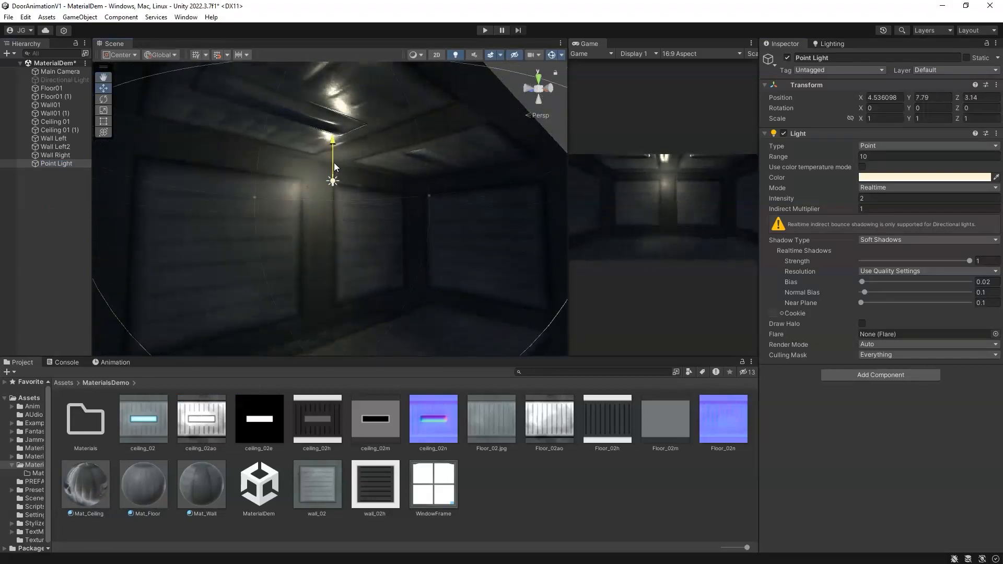
right_drag(331, 192, 311, 147)
alt+drag(272, 47, 268, 51)
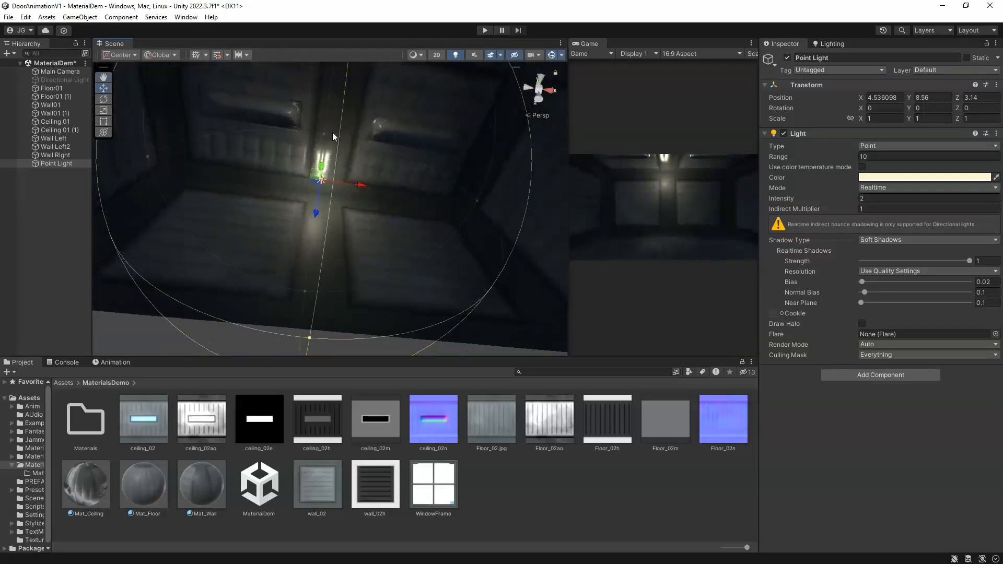
middle_drag(332, 132, 331, 220)
alt+drag(332, 221, 288, 238)
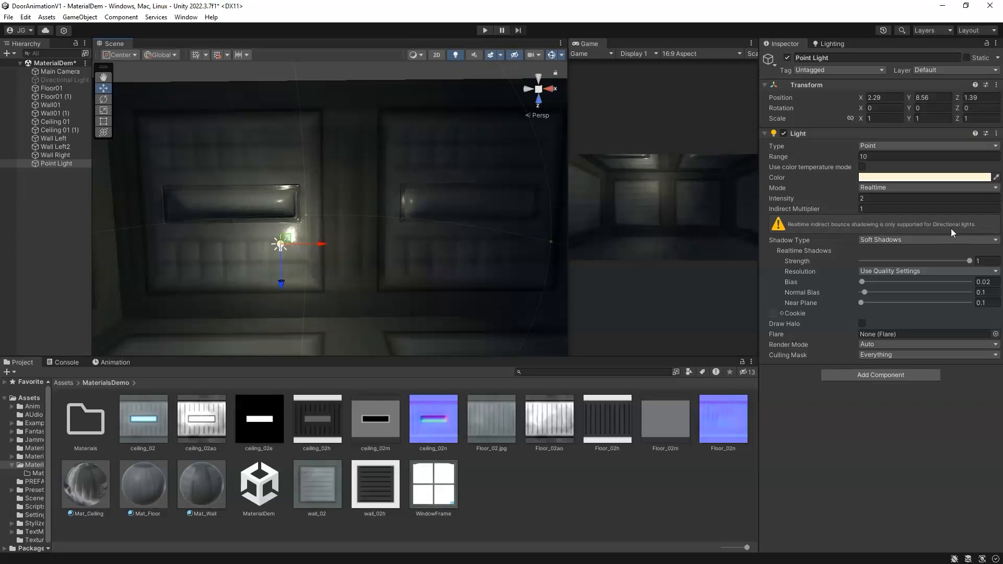
Step: Set the point light's mode to Mixed
click(870, 188)
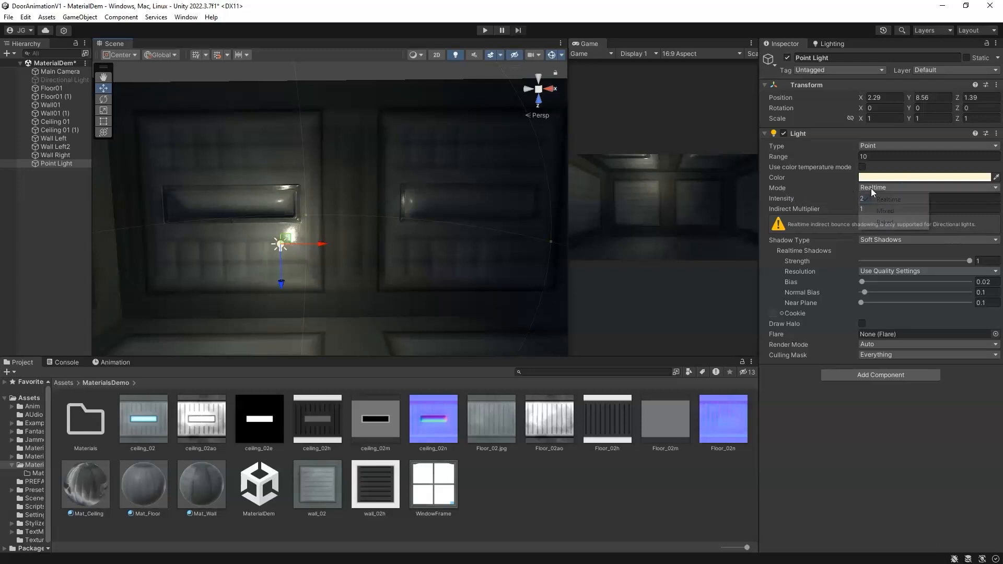
click(889, 211)
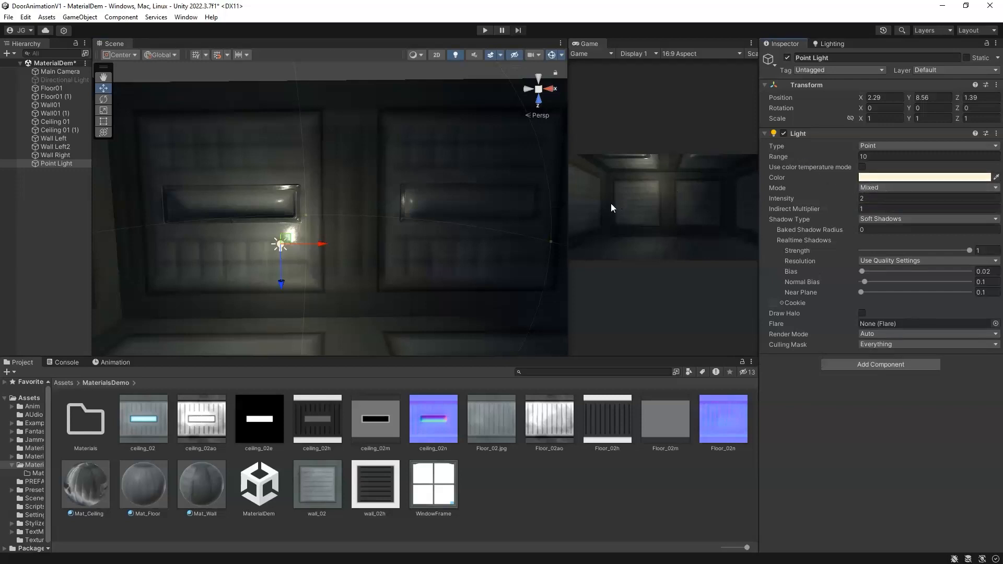
alt+drag(302, 244, 300, 209)
Step: Duplicate the point light and reposition the lights along the corridor
key(ctrl+d)
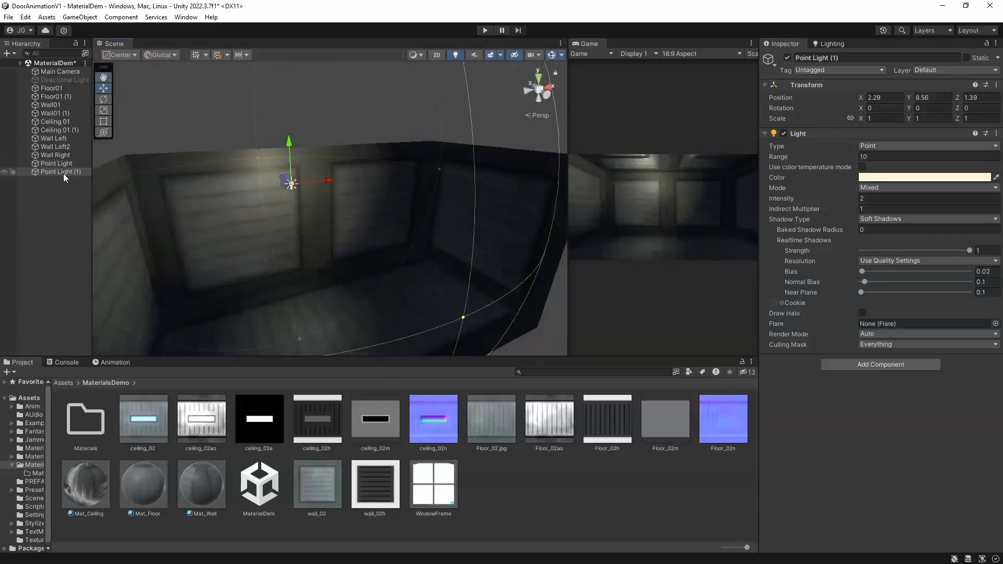
drag(290, 162, 208, 334)
click(265, 314)
alt+drag(266, 316, 333, 281)
drag(225, 304, 291, 333)
drag(334, 305, 313, 243)
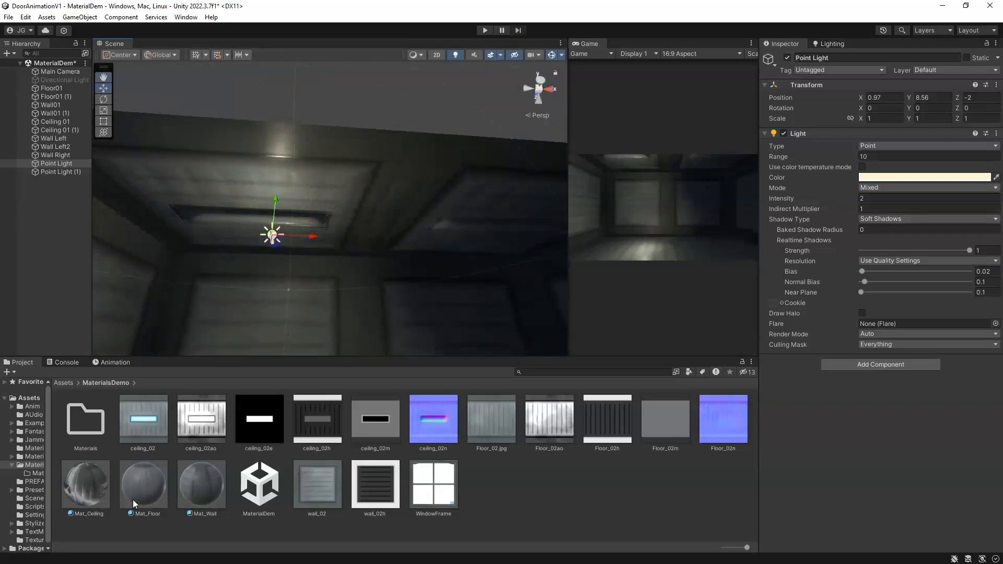
Step: Assign ceiling_02h as Mat_Ceiling's height map and ceiling_02ao as its occlusion map
click(73, 493)
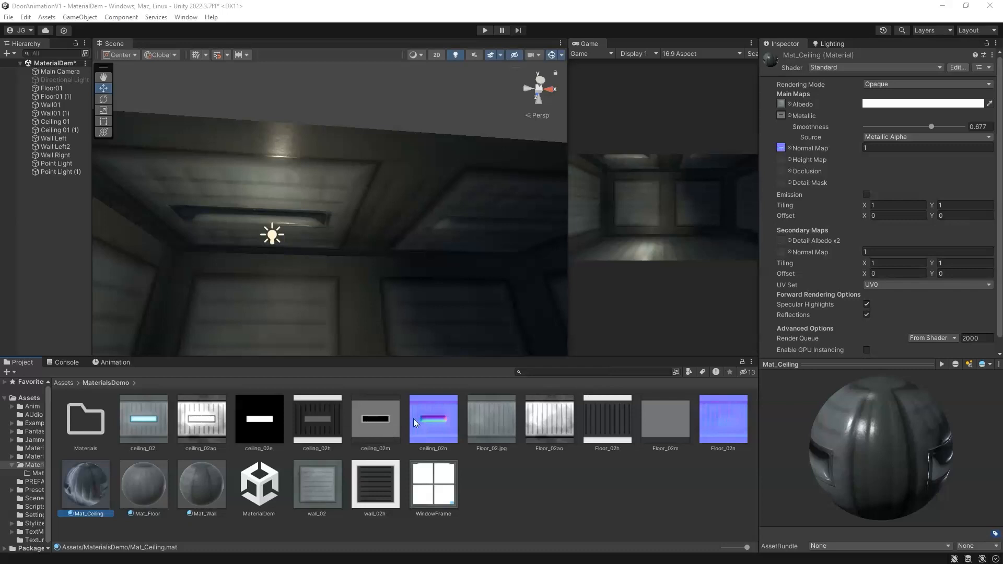
drag(308, 424, 783, 161)
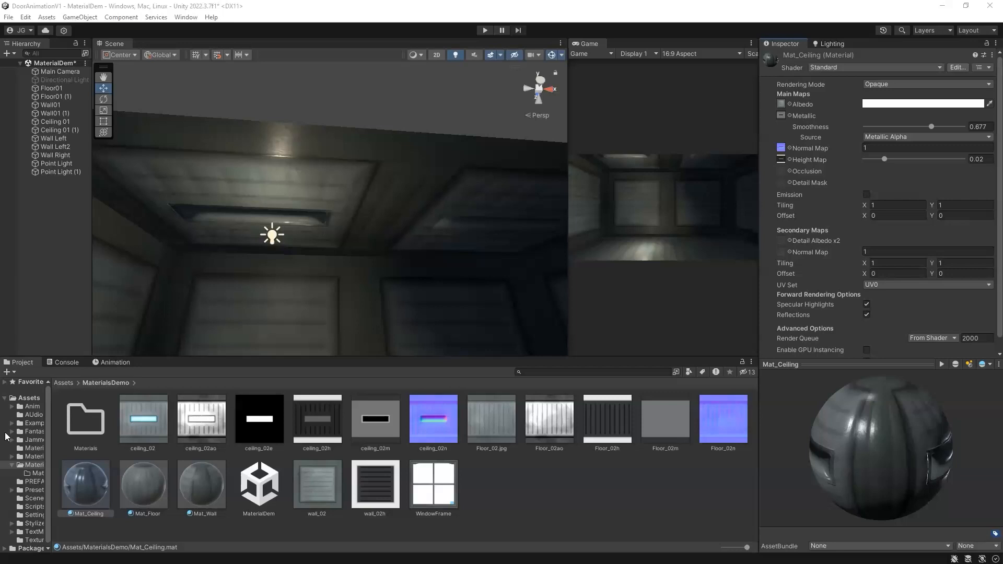
drag(201, 419, 787, 170)
Step: Move the original point light further along the corridor beneath the ceiling
alt+drag(301, 256, 459, 186)
middle_drag(432, 176, 443, 199)
click(388, 142)
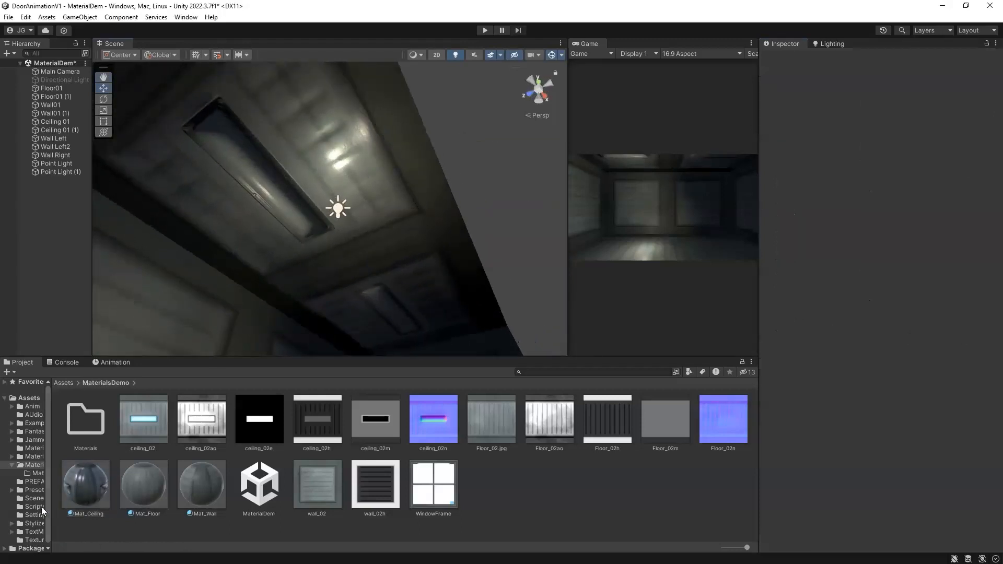
click(85, 485)
alt+drag(404, 185, 405, 227)
click(312, 243)
drag(314, 251, 358, 237)
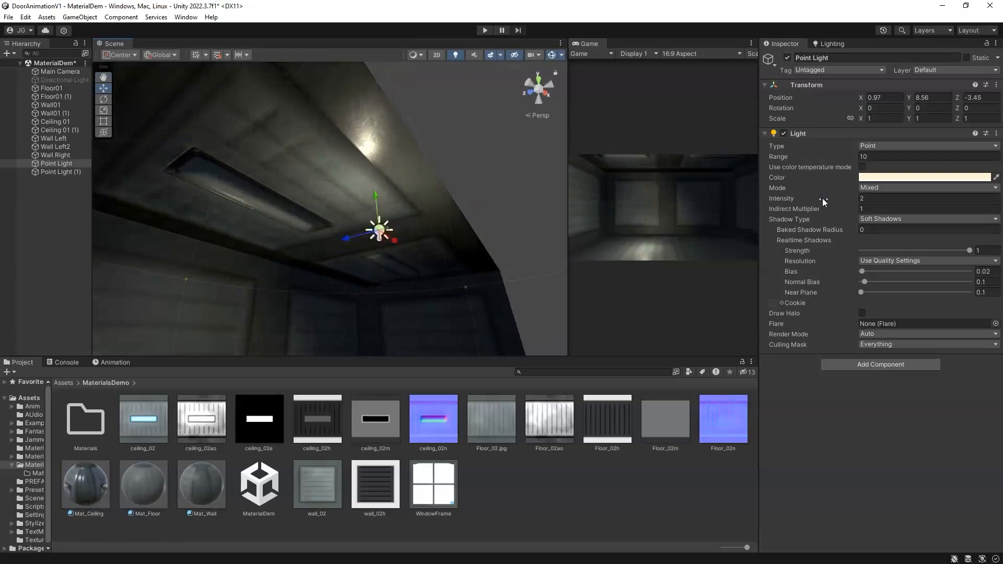
Step: Enable emission on Mat_Ceiling and assign ceiling_02e as its emission map
click(101, 468)
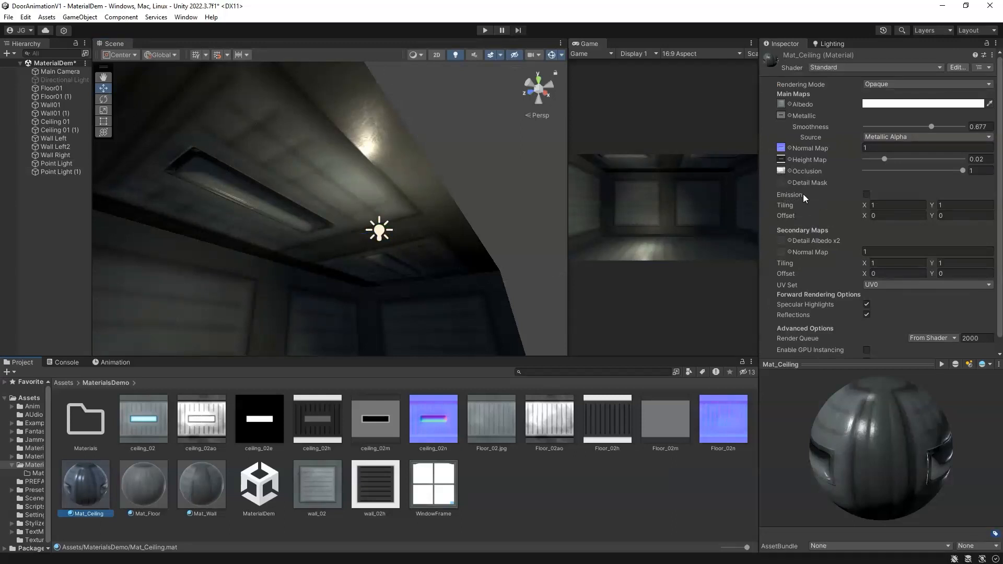
click(866, 195)
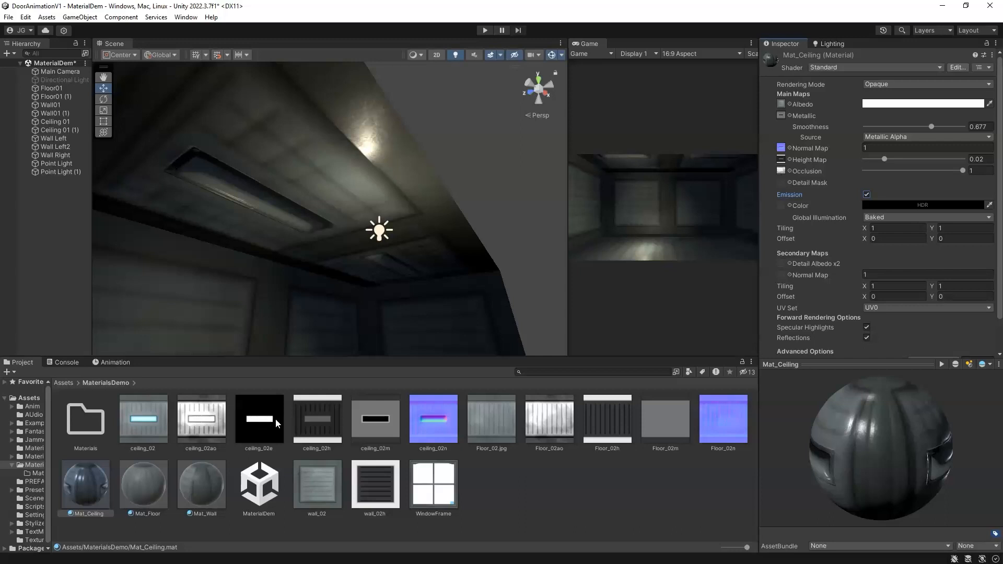
drag(273, 424, 781, 205)
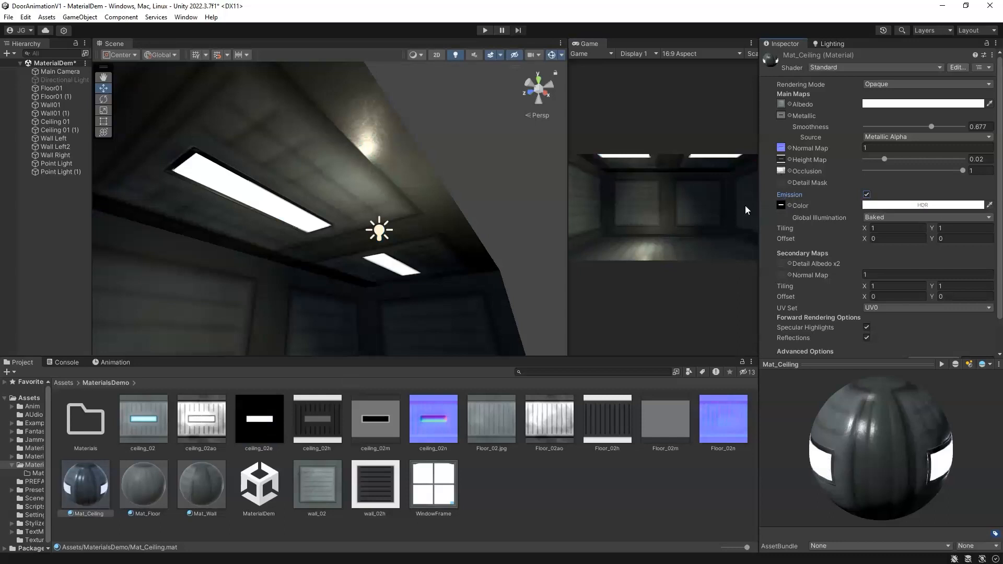
Step: Set Mat_Ceiling's emission colour to cyan (R 71, G 255, B 223) with intensity 1
click(899, 205)
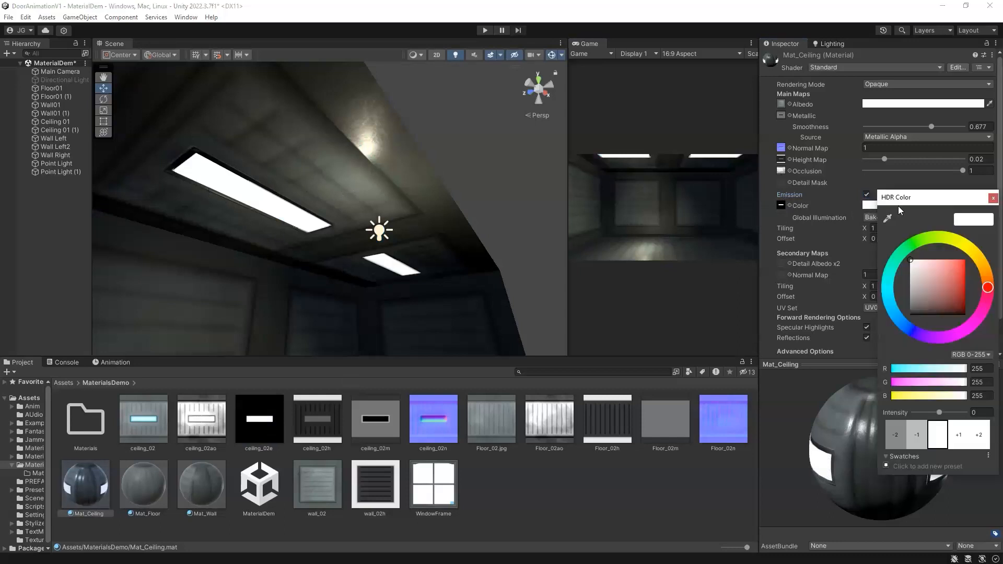
click(889, 279)
mouse_move(947, 267)
mouse_down()
mouse_move(988, 256)
mouse_move(951, 250)
mouse_up()
click(888, 284)
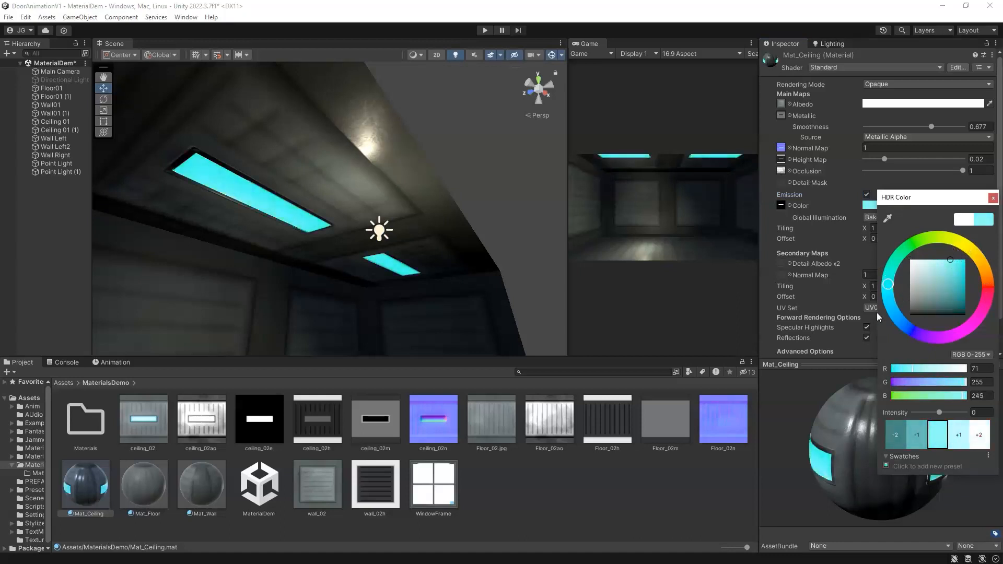
drag(891, 288, 889, 278)
click(959, 439)
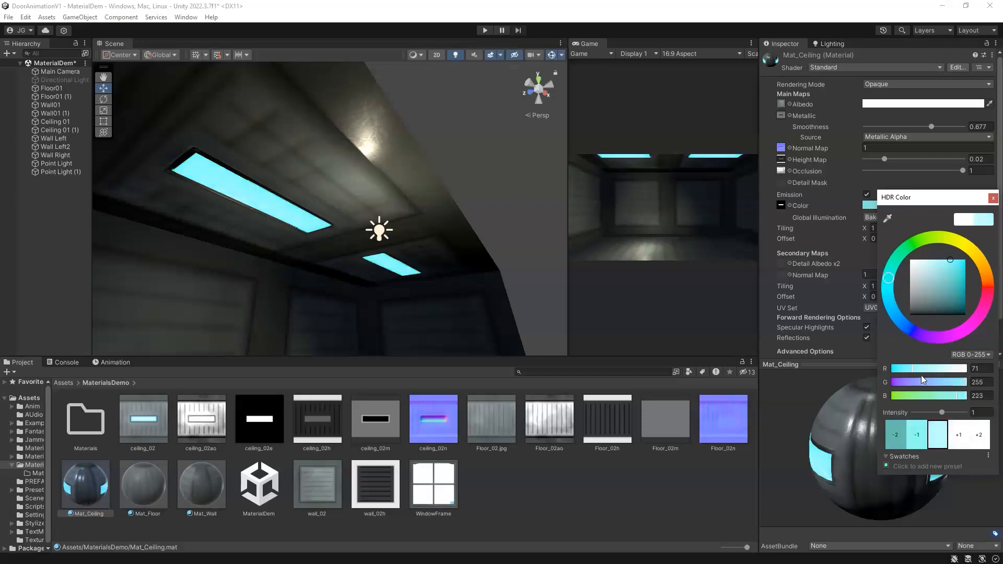
click(993, 200)
Step: Reposition the point light at the corridor's centre below the ceiling and set its intensity to 1
right_drag(359, 266, 241, 96)
right_drag(346, 218, 326, 217)
alt+drag(326, 218, 405, 256)
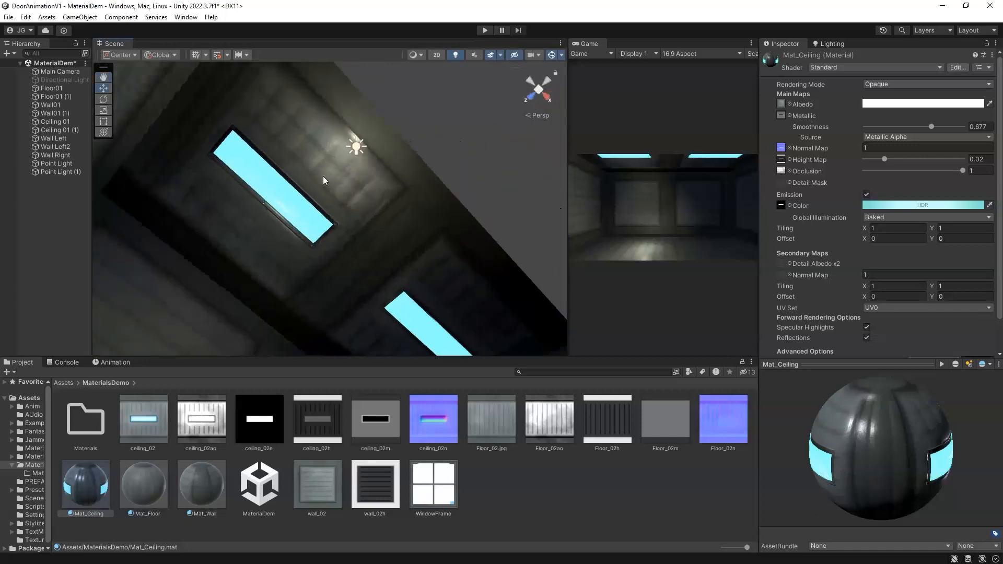
scroll(355, 162, up, 3)
middle_drag(327, 154, 392, 179)
alt+drag(391, 176, 433, 158)
click(463, 207)
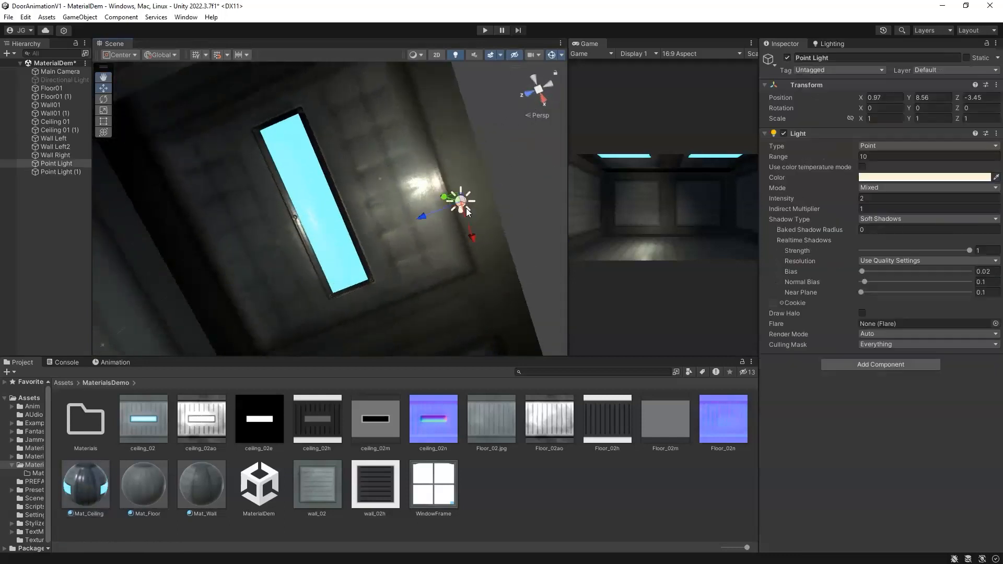
drag(449, 198, 308, 245)
alt+drag(371, 196, 323, 197)
alt+drag(324, 244, 388, 321)
drag(324, 266, 408, 242)
alt+drag(394, 287, 289, 126)
alt+drag(437, 327, 658, 150)
drag(434, 129, 439, 353)
scroll(429, 139, down, 3)
scroll(381, 232, down, 2)
alt+drag(380, 231, 371, 193)
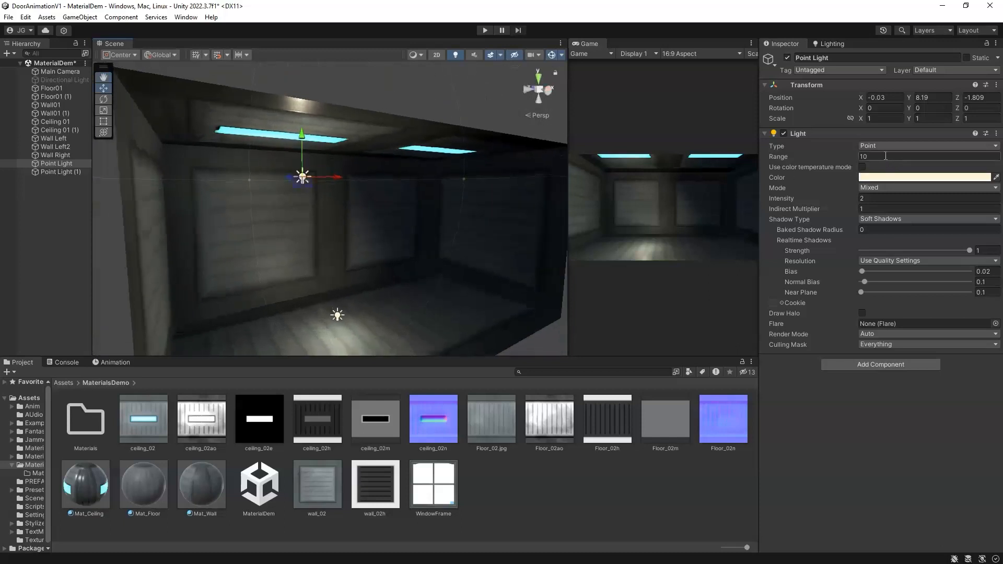
click(875, 198)
text(1)
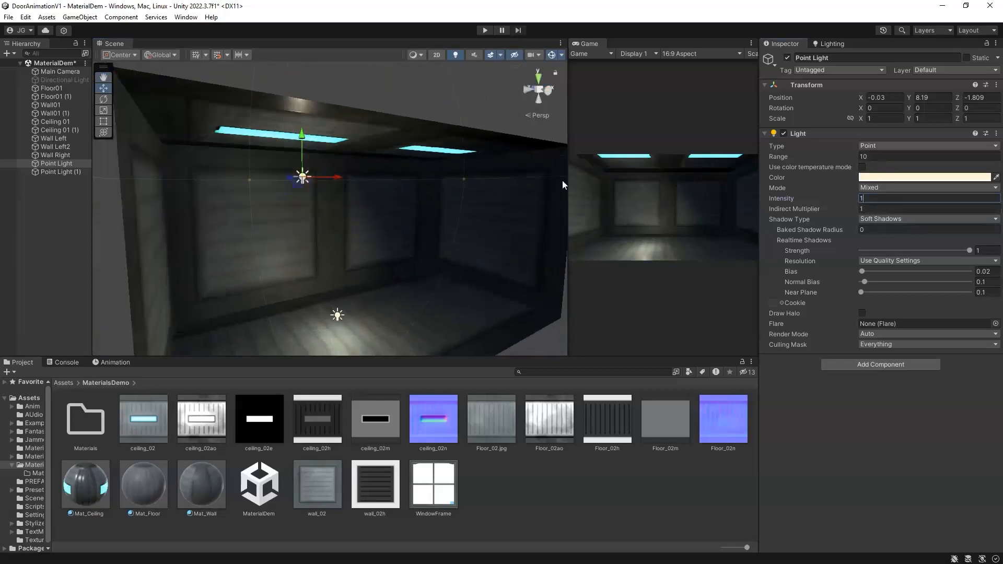
Step: Select the second point light near the floor and set its intensity to 1
drag(294, 149, 306, 53)
drag(308, 133, 321, 261)
scroll(297, 225, up, 3)
click(321, 260)
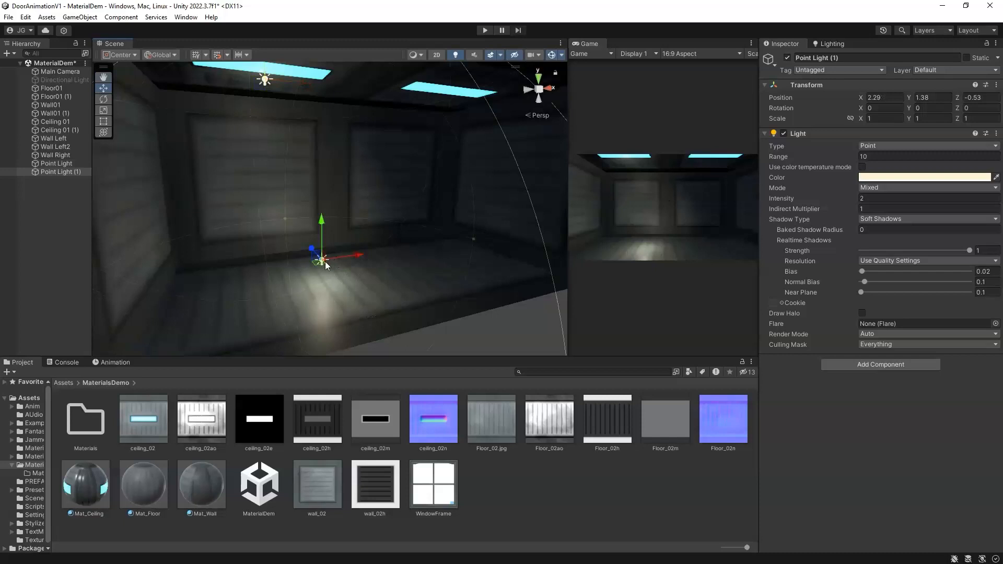
click(874, 199)
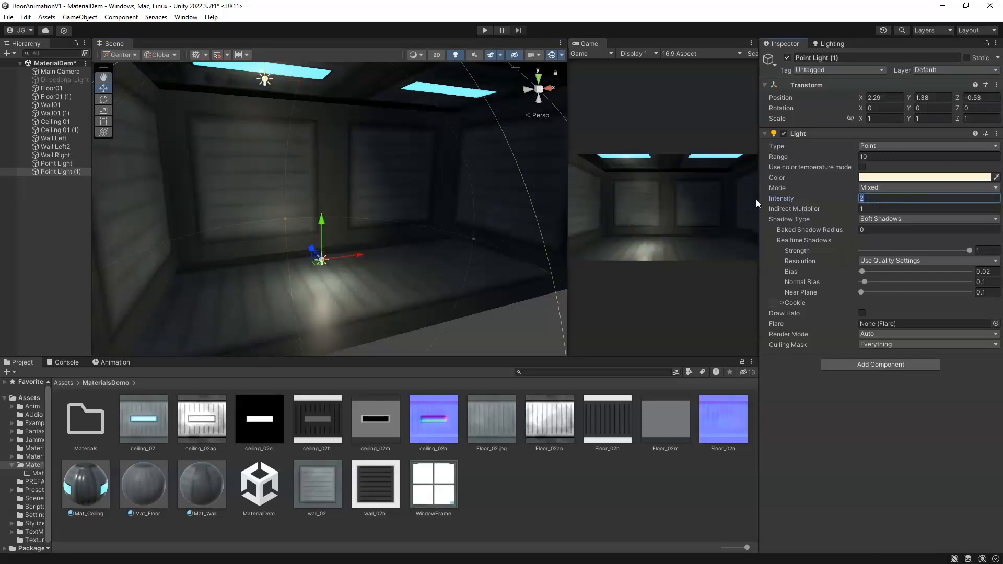
text(1)
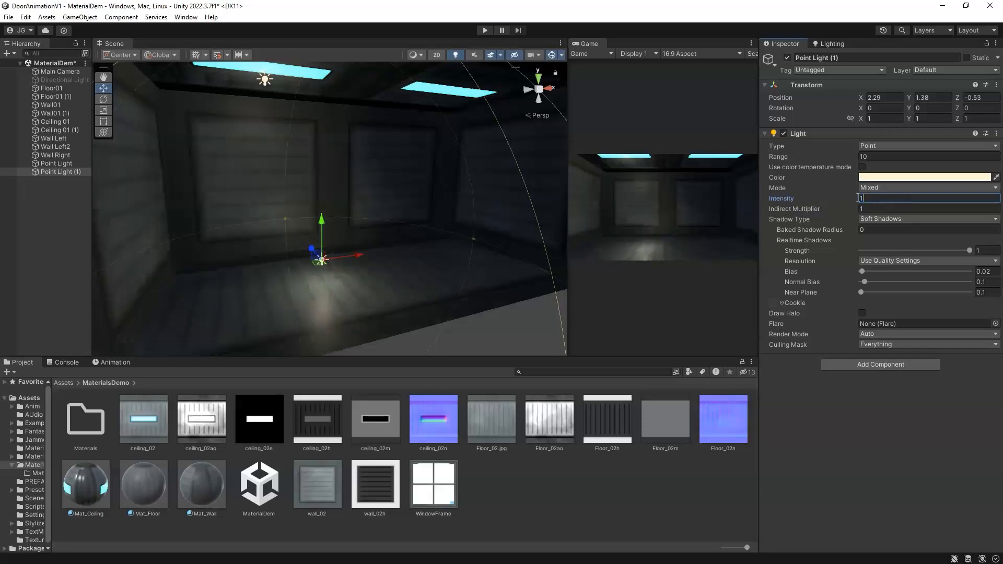
mouse_move(340, 251)
alt+mouse_down()
mouse_move(300, 273)
mouse_move(434, 240)
mouse_move(341, 256)
alt+mouse_up()
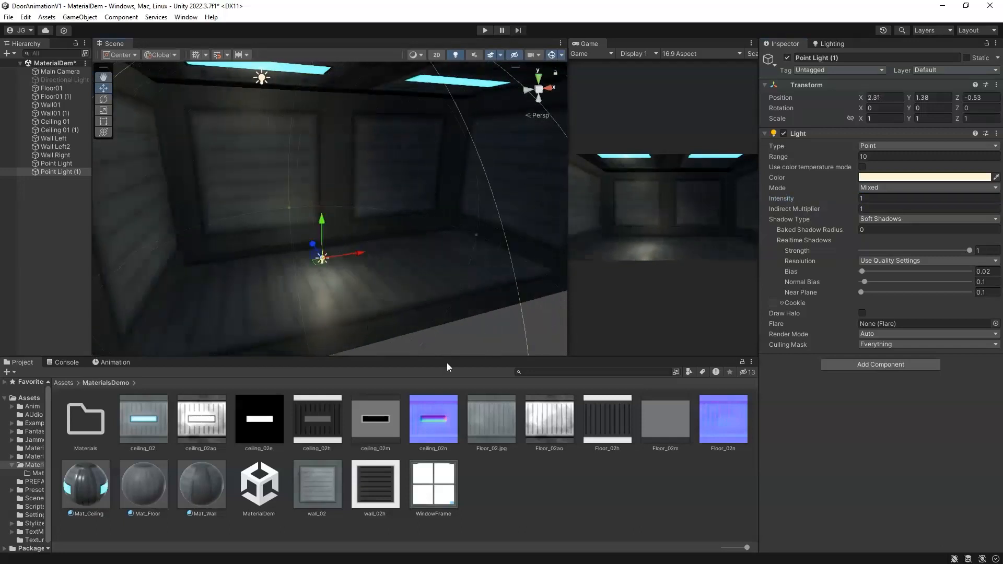
Step: Inspect Mat_Ceiling's tiling and offset fields
click(93, 490)
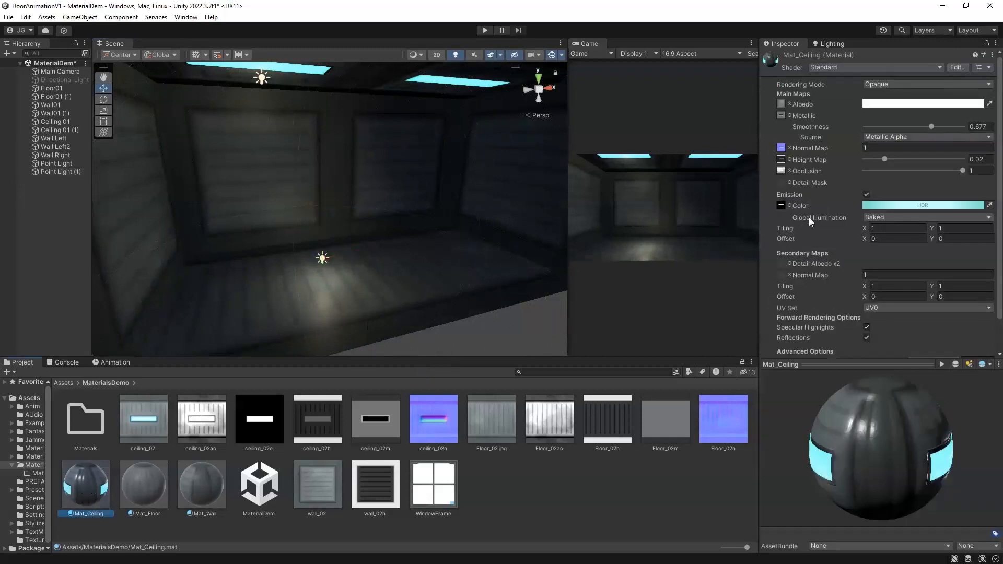
alt+drag(251, 145, 286, 159)
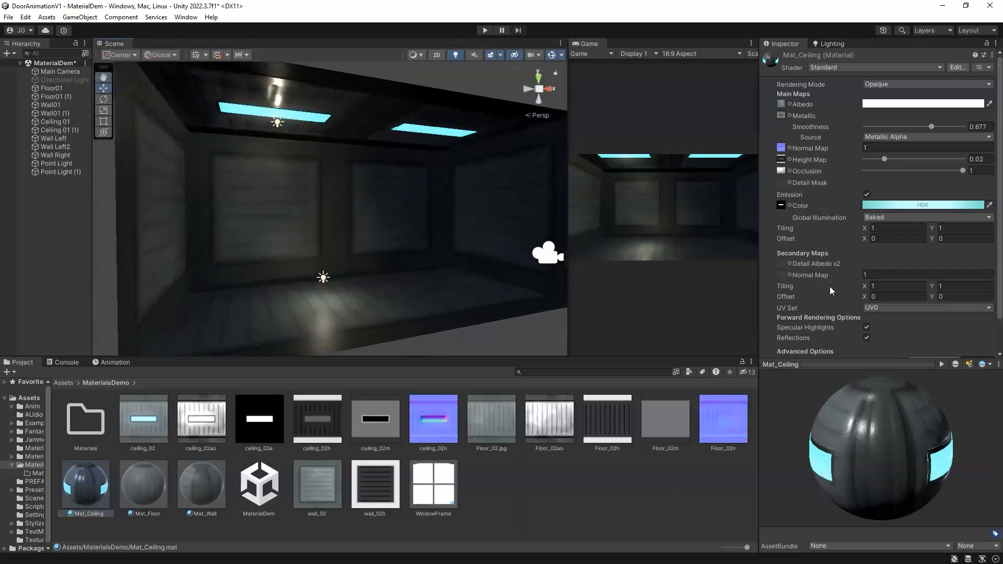
click(875, 289)
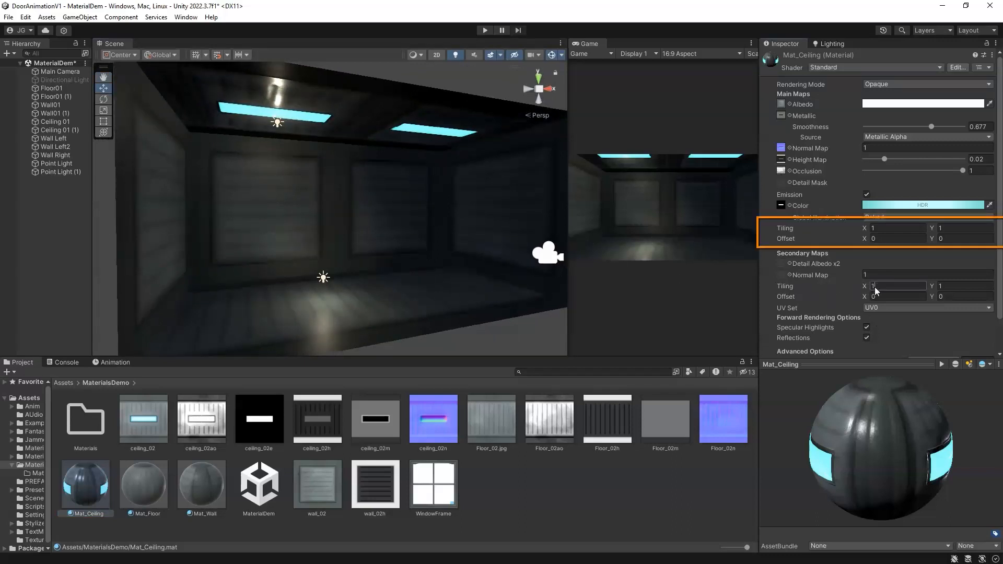
click(883, 229)
click(949, 229)
Step: Set Mat_Floor's tiling to 0 by 0
click(146, 487)
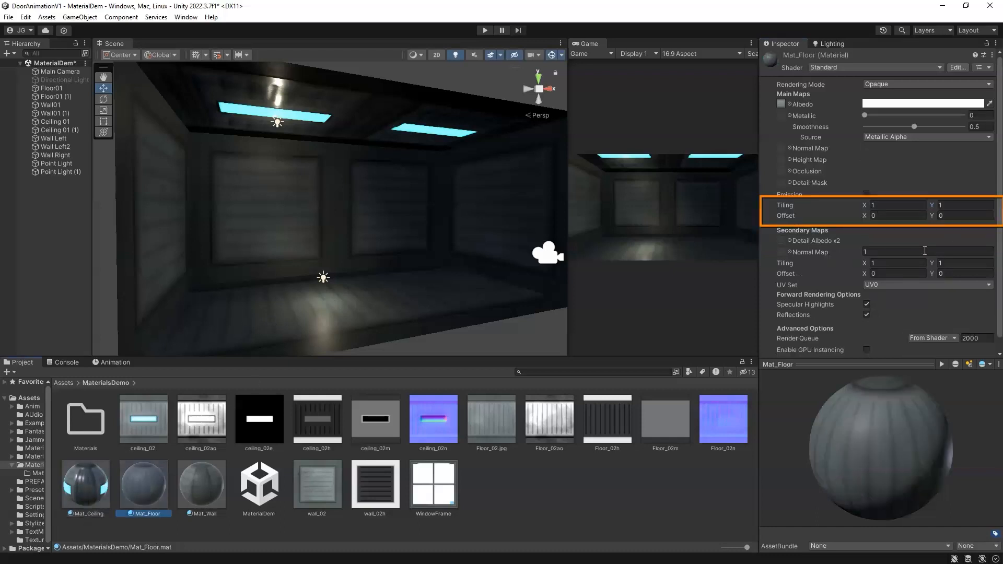
click(881, 206)
key(Tab)
click(895, 210)
alt+drag(360, 302, 330, 332)
click(866, 208)
text(0)
click(870, 216)
alt+drag(394, 255, 398, 295)
scroll(252, 309, up, 3)
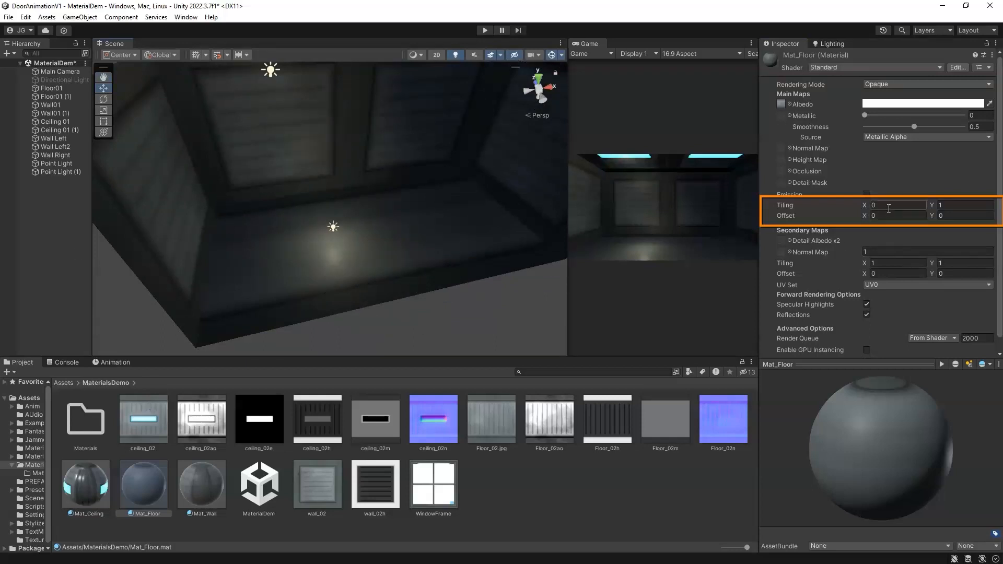
key(Tab)
text(0)
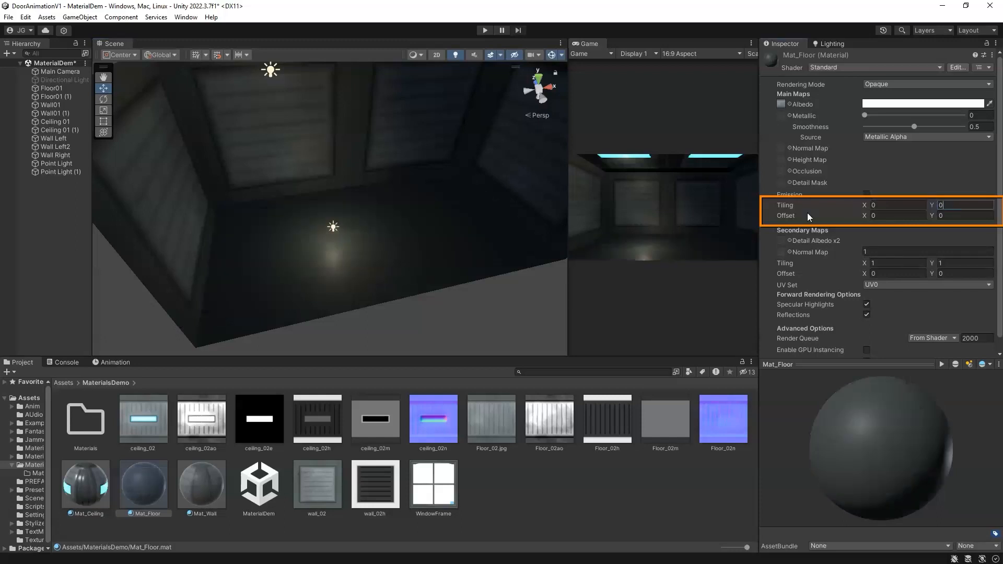
Step: Set Mat_Floor's tiling back to 1 by 1
click(880, 208)
click(988, 209)
text(1)
click(888, 207)
text(1)
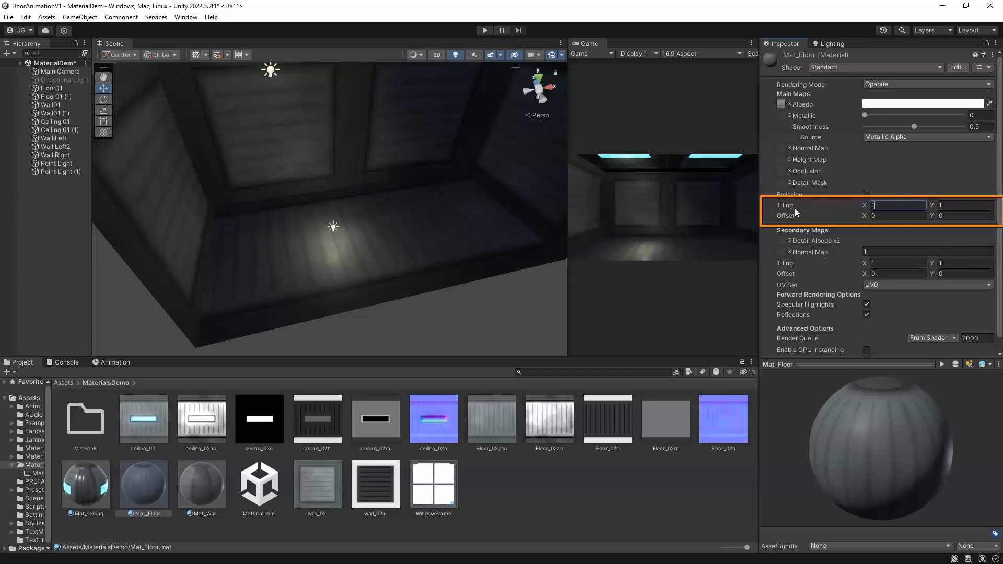
Step: Check the floor plane's assigned material and reopen Mat_Ceiling
click(353, 291)
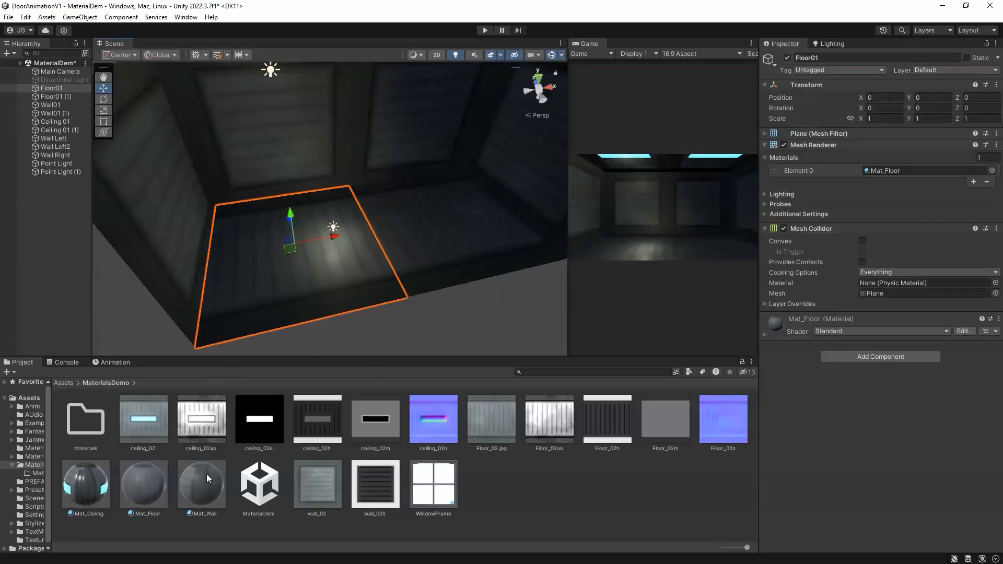
click(93, 486)
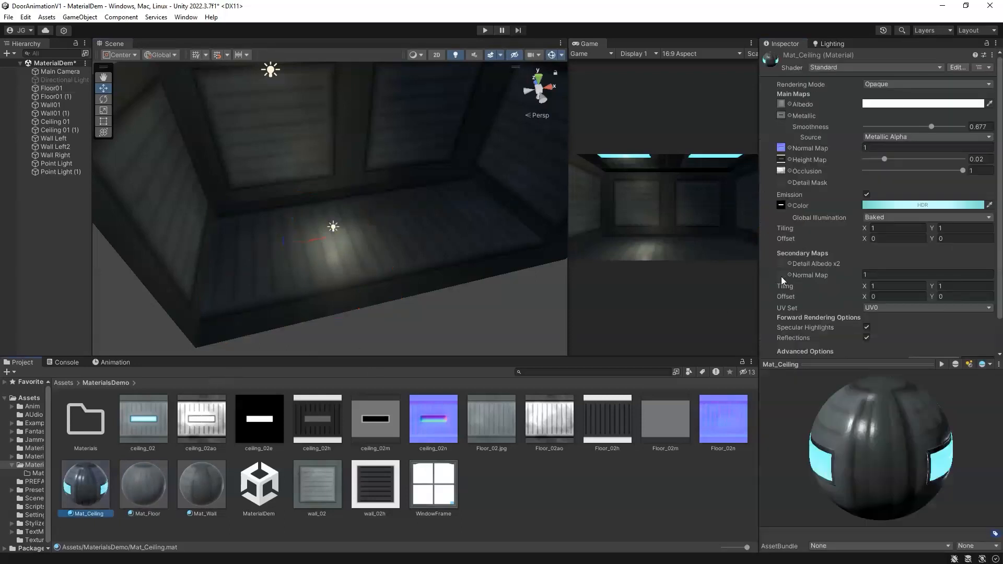
Step: Select Mat_Floor and the floor plane in the scene to review the floor material's settings
click(157, 484)
click(885, 204)
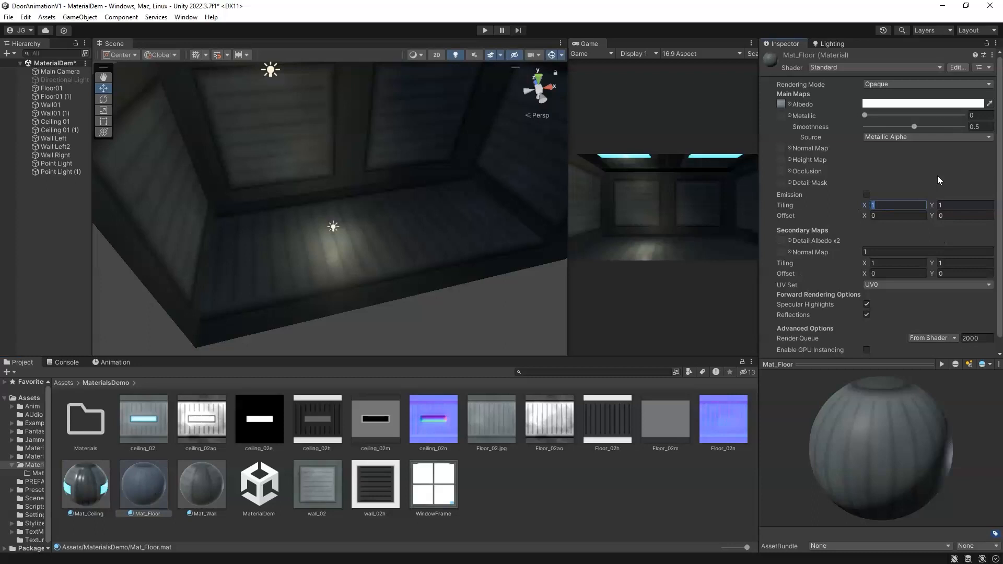
click(315, 274)
click(408, 249)
click(377, 281)
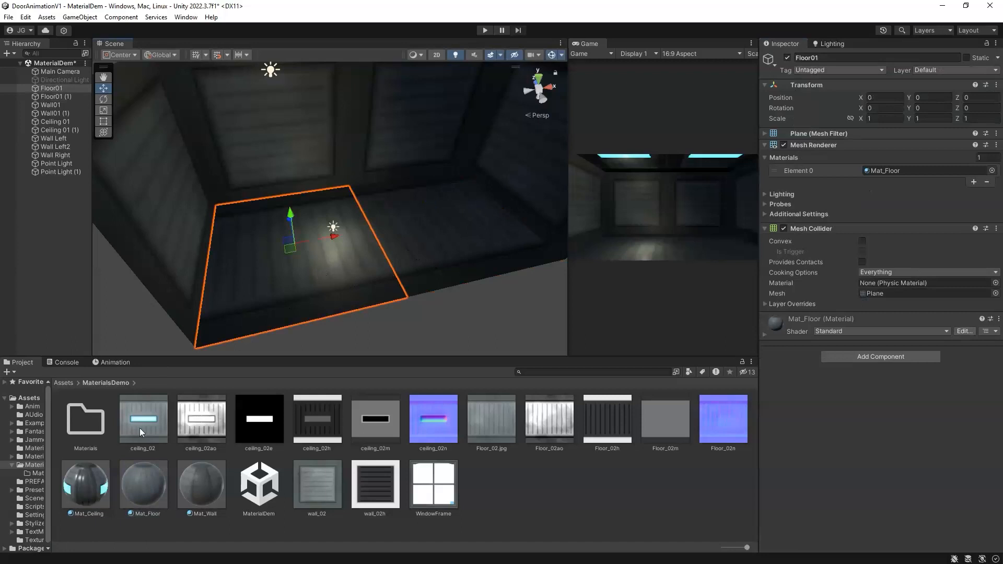
click(144, 489)
alt+drag(340, 235, 365, 233)
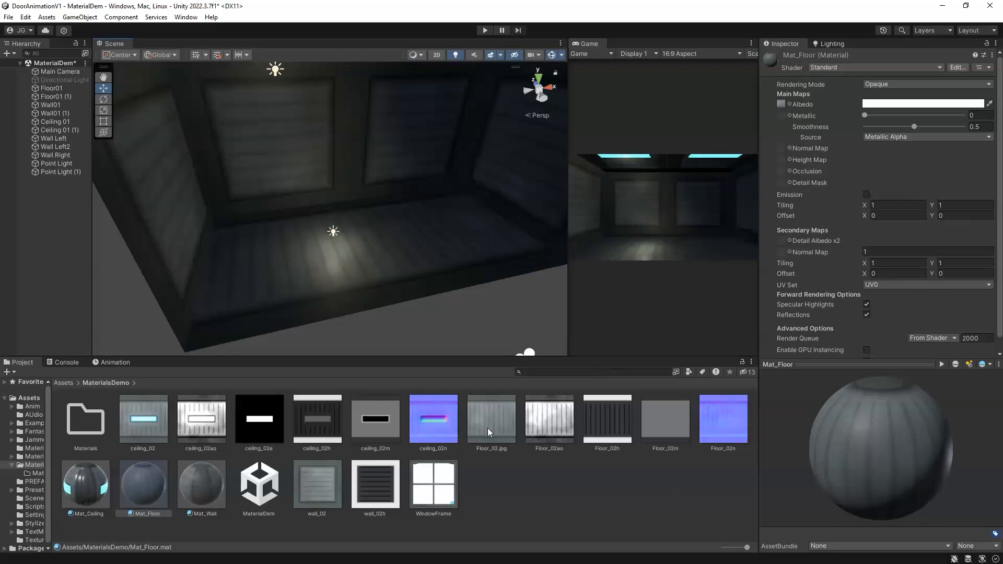
Step: Assign Floor_02ao, Floor_02h, Floor_02n and Floor_02m as Mat_Floor's occlusion, height, normal and metallic maps
drag(546, 424, 780, 171)
drag(590, 425, 782, 160)
click(736, 437)
drag(796, 158, 782, 148)
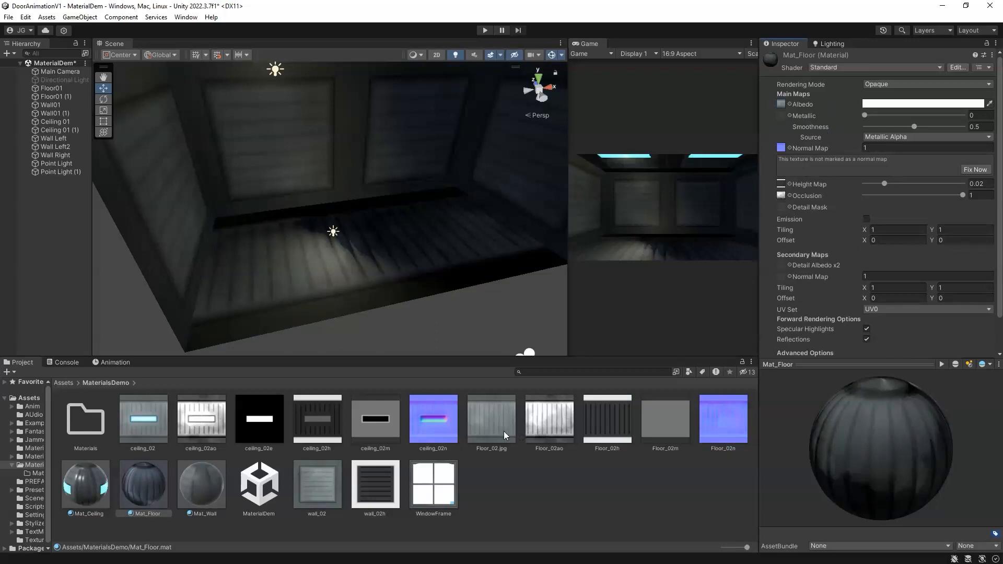
drag(671, 434, 781, 115)
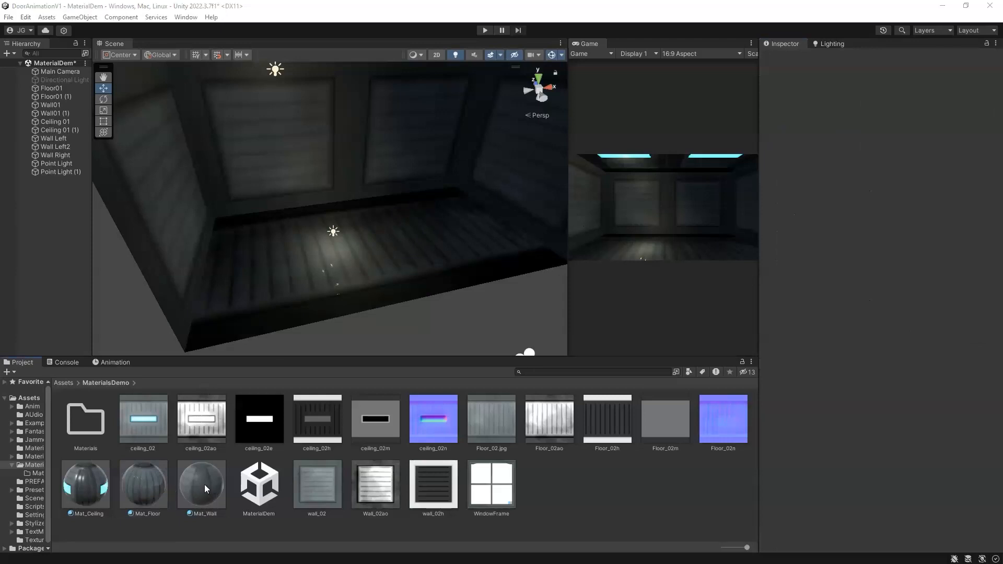
Step: Assign Wall_02ao as Mat_Wall's occlusion map and wall_02h as its height map
click(196, 488)
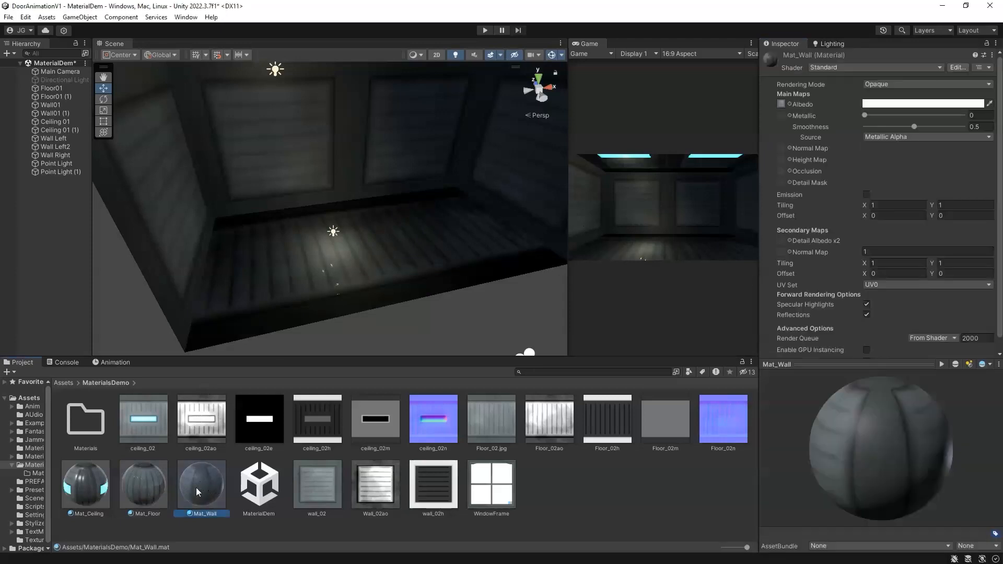
click(151, 484)
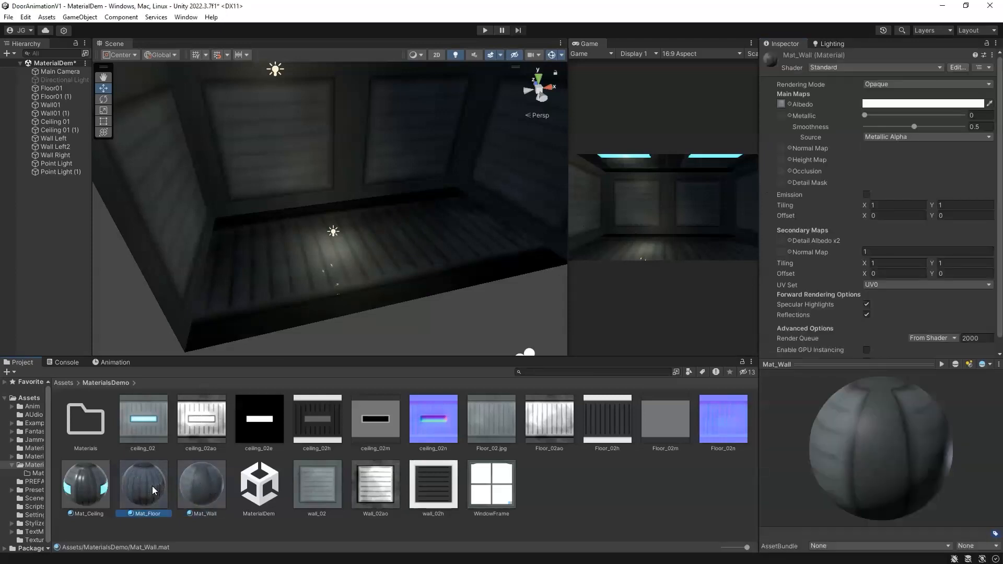
click(211, 477)
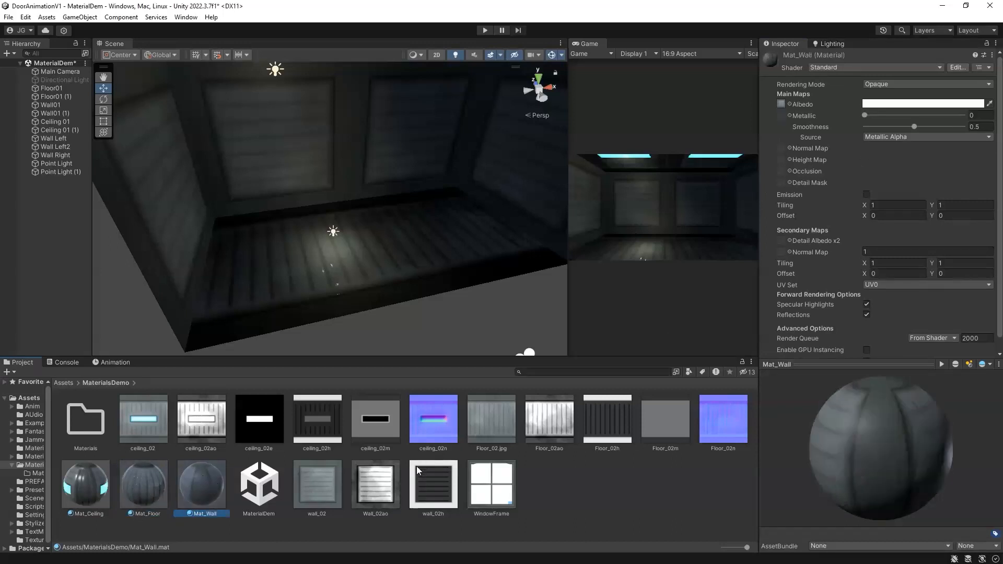
drag(384, 487, 808, 141)
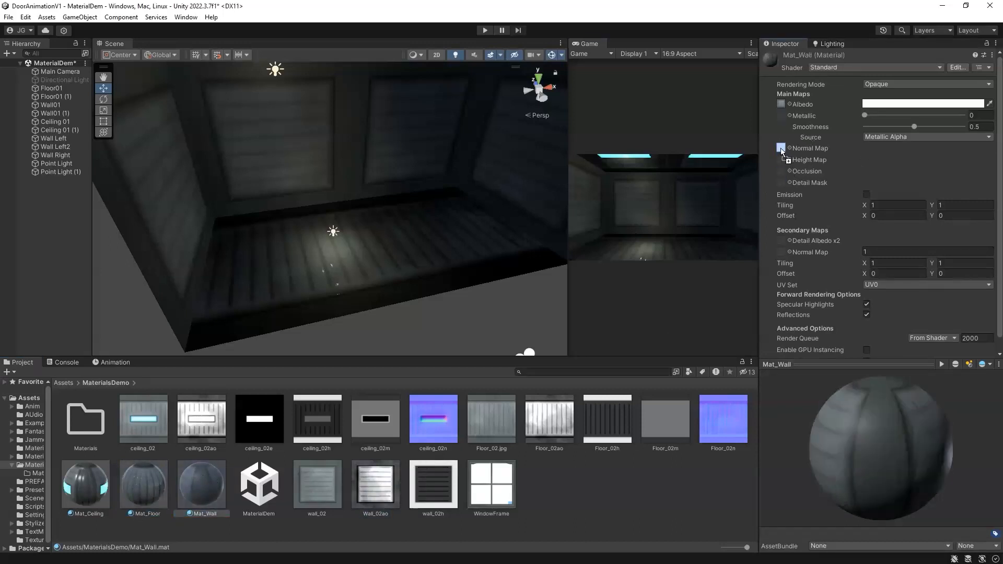
drag(781, 172, 782, 172)
drag(433, 483, 781, 160)
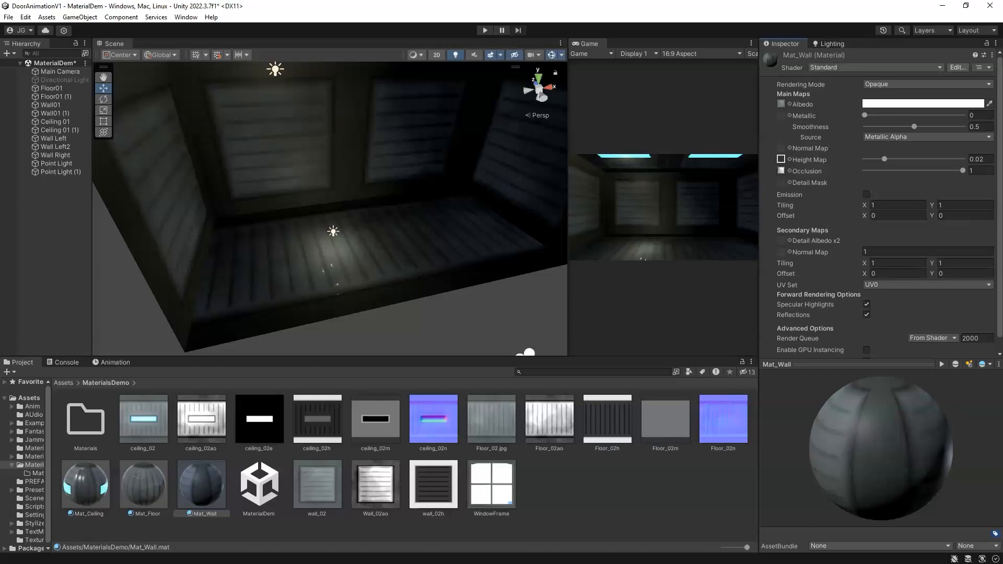
Step: Import the Wall_02m texture into the folder and assign it as Mat_Wall's metallic map
drag(33, 522, 656, 419)
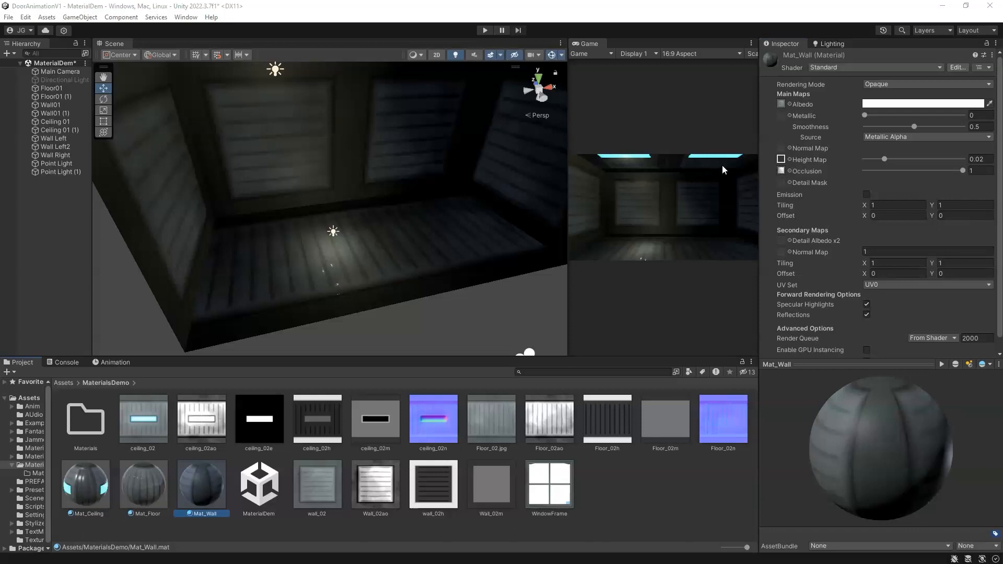
drag(491, 488, 781, 116)
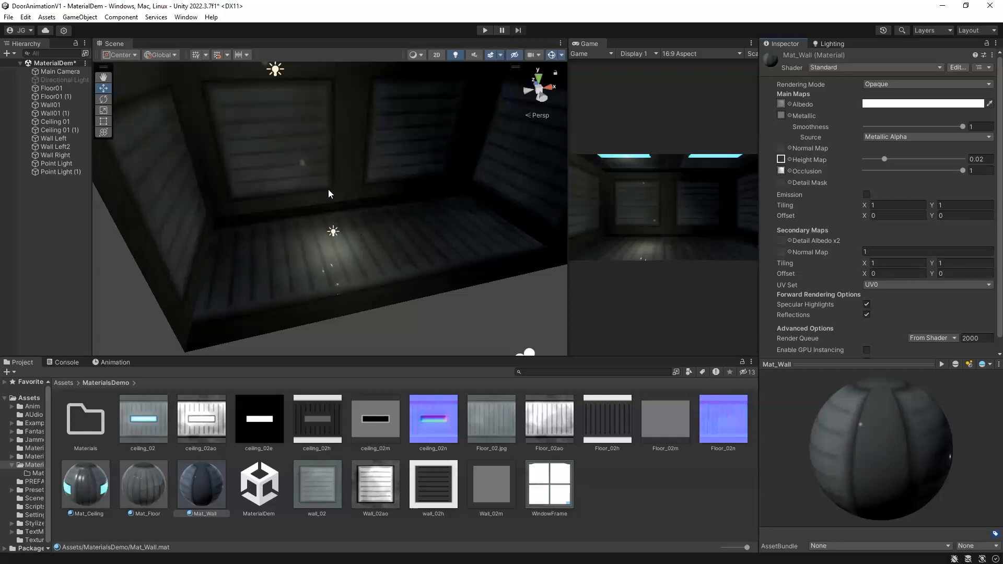
Step: Set the second point light's range to 8 and move it toward the other end of the corridor
alt+drag(337, 202, 352, 240)
click(339, 242)
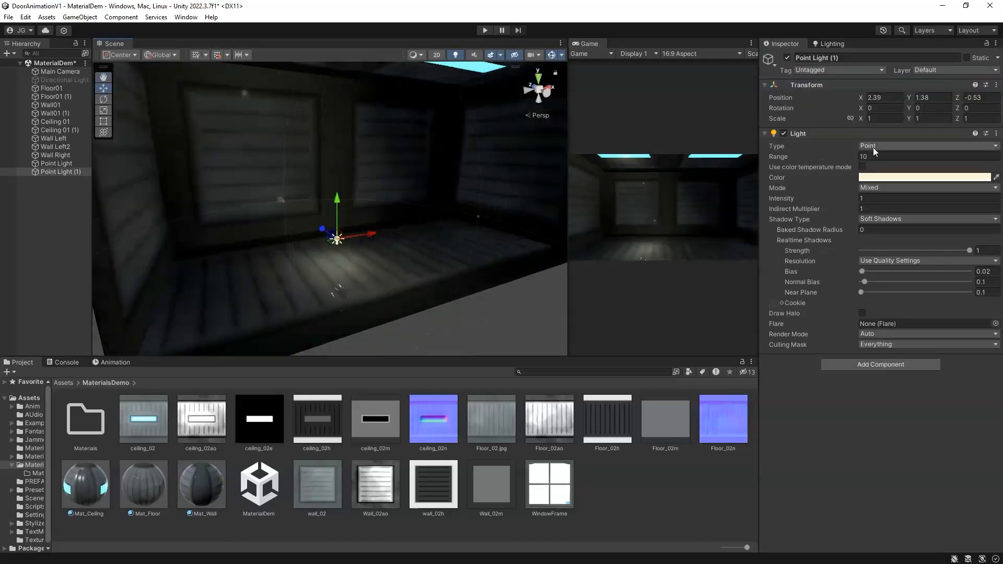
click(868, 157)
text(5)
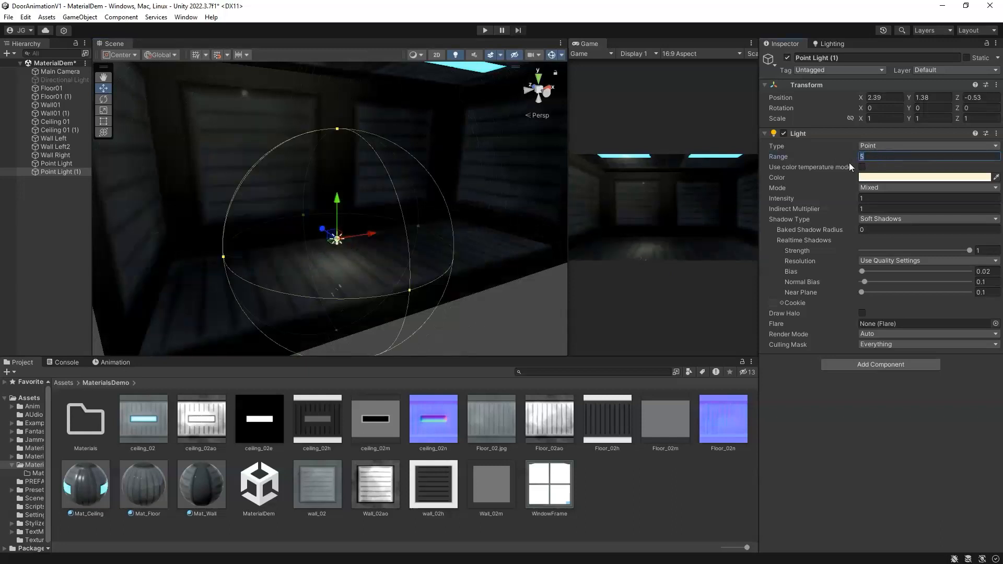
text(8)
drag(372, 236, 244, 250)
middle_drag(300, 228, 322, 201)
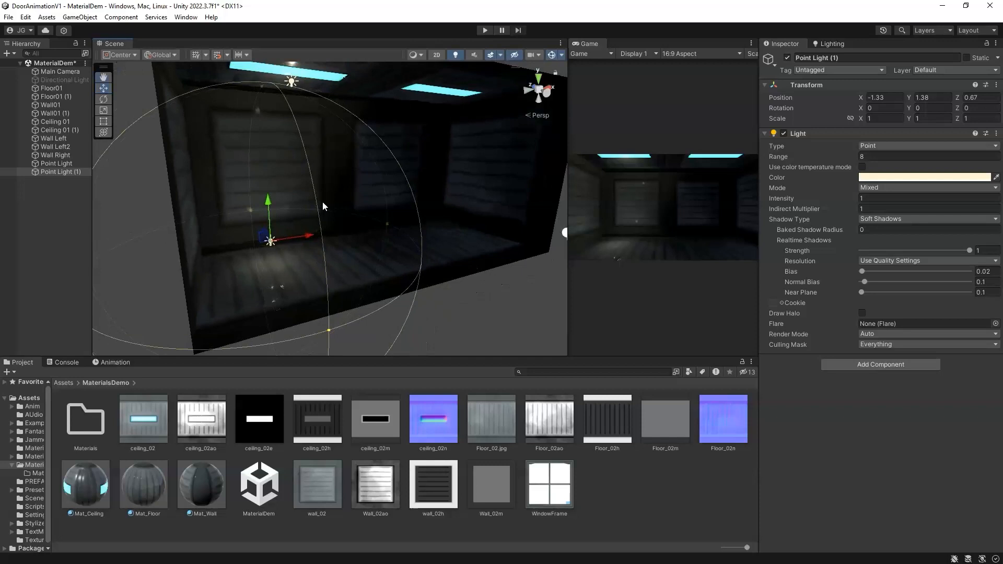
Step: Examine the corridor from outside together with the main camera's framing
scroll(442, 226, down, 5)
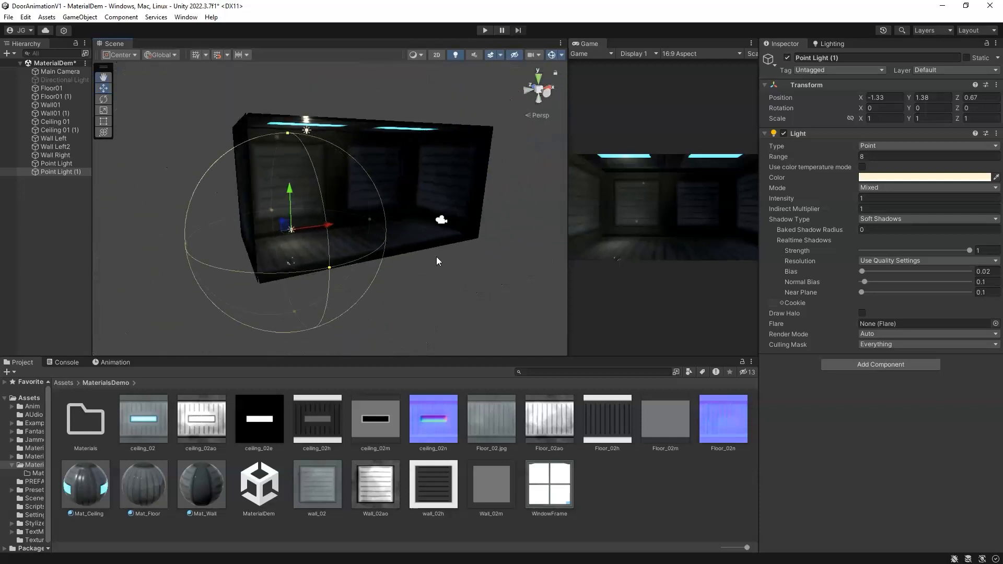
click(445, 222)
click(441, 220)
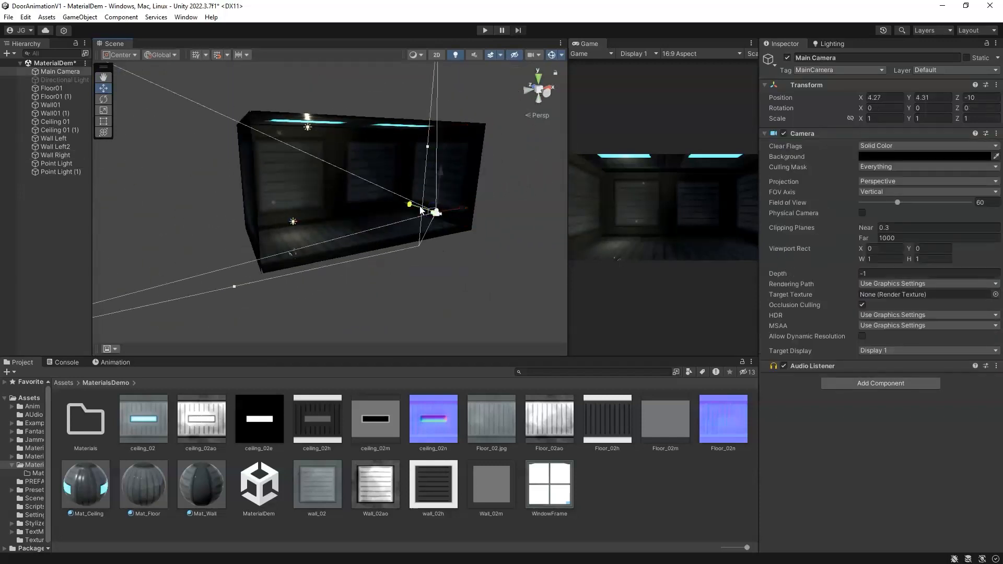
drag(437, 215, 399, 285)
alt+drag(277, 274, 414, 268)
middle_drag(435, 258, 403, 272)
drag(520, 237, 522, 224)
alt+drag(411, 259, 384, 219)
middle_drag(383, 219, 397, 262)
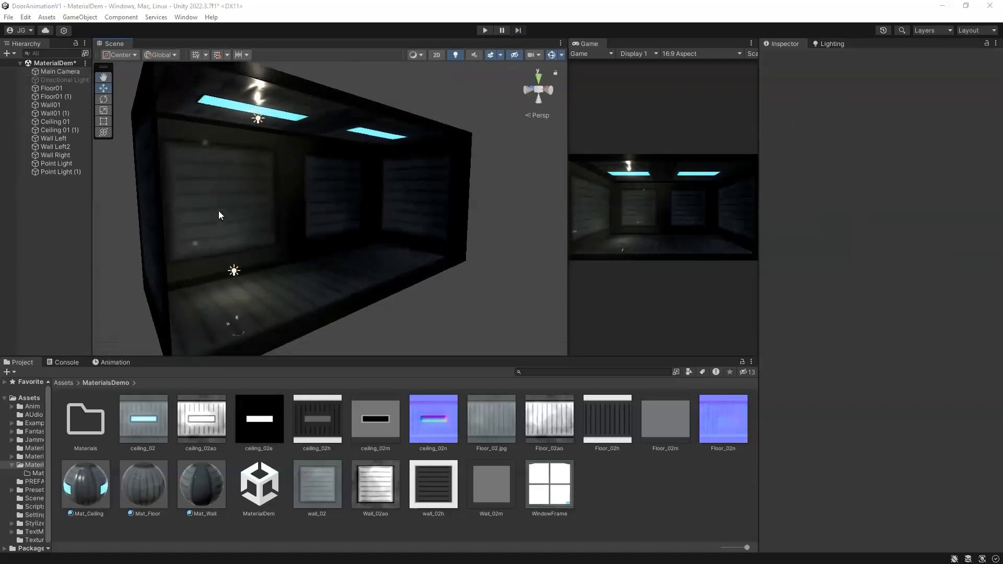
Step: Duplicate the wall plane twice and set the copies' Z position to -5
click(219, 216)
shift+click(337, 209)
key(ctrl+d)
mouse_move(287, 231)
alt+mouse_down()
mouse_move(302, 235)
mouse_move(293, 233)
alt+mouse_up()
key(ctrl+d)
drag(274, 196, 376, 226)
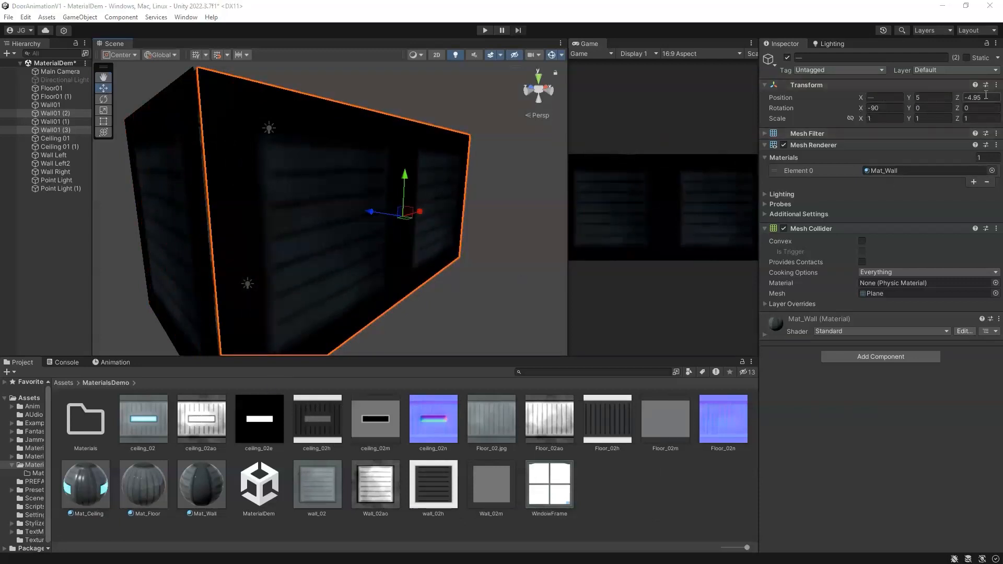
click(969, 99)
text(-5)
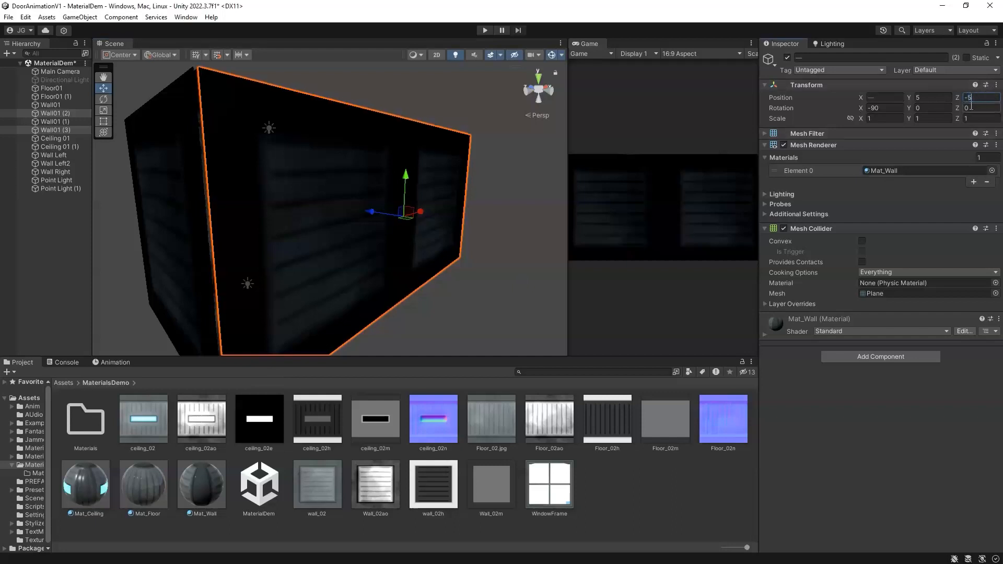
key(Return)
Step: Create a new material named Mat_Window and apply it to the duplicated front wall
right_click(627, 502)
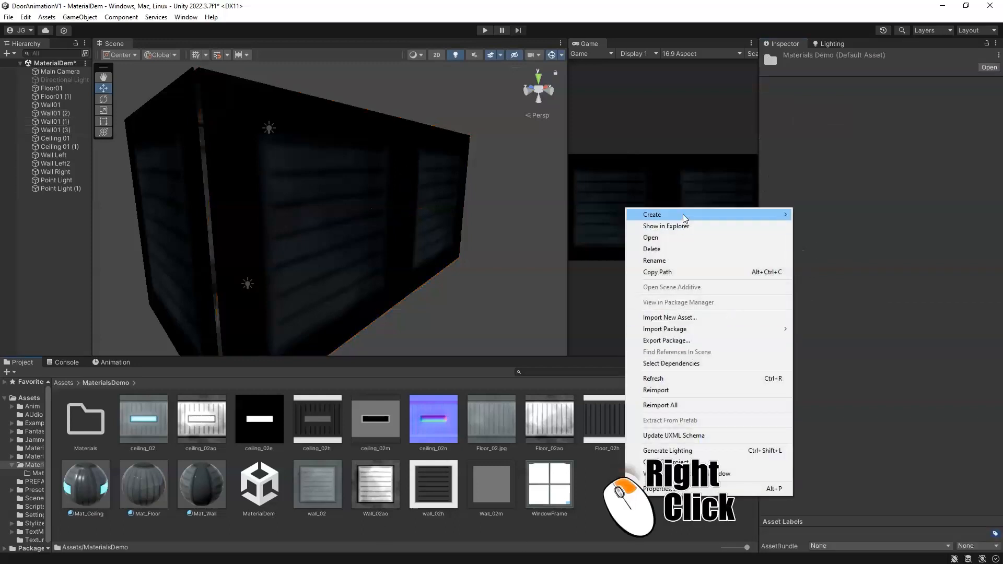
mouse_move(664, 215)
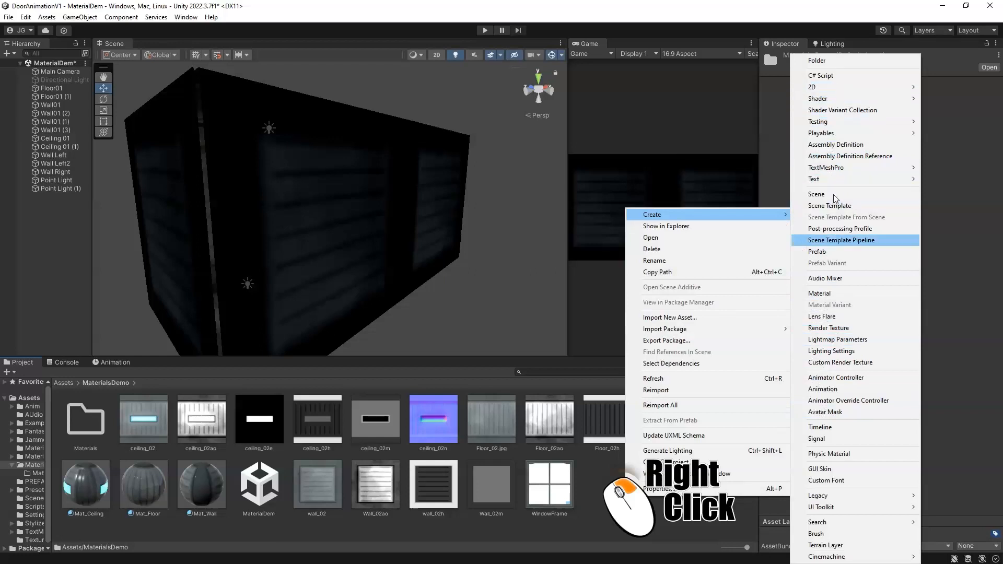
click(836, 293)
text(Mat_Windoow)
key(Return)
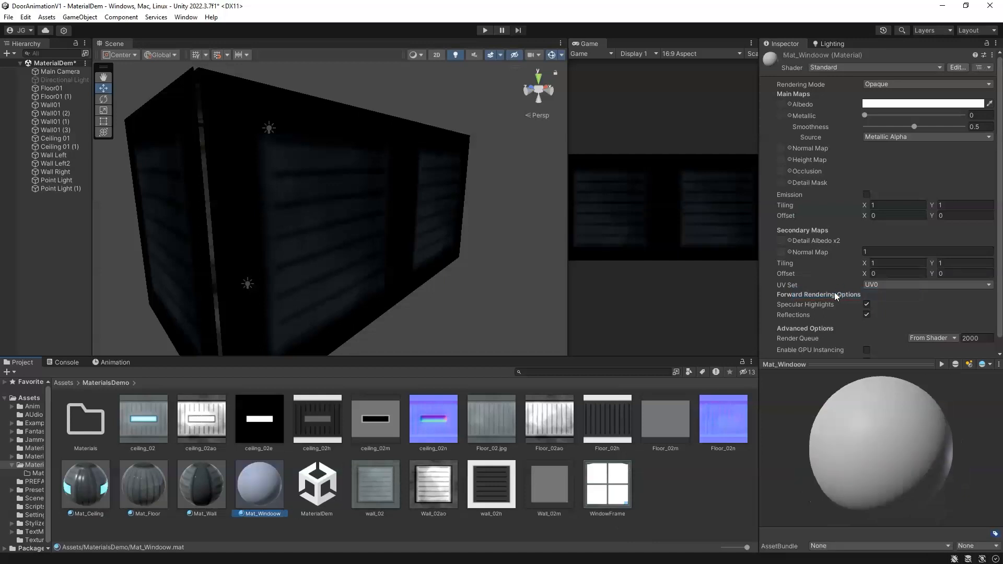
click(271, 513)
click(266, 516)
key(BackSpace)
key(Return)
drag(276, 509, 412, 239)
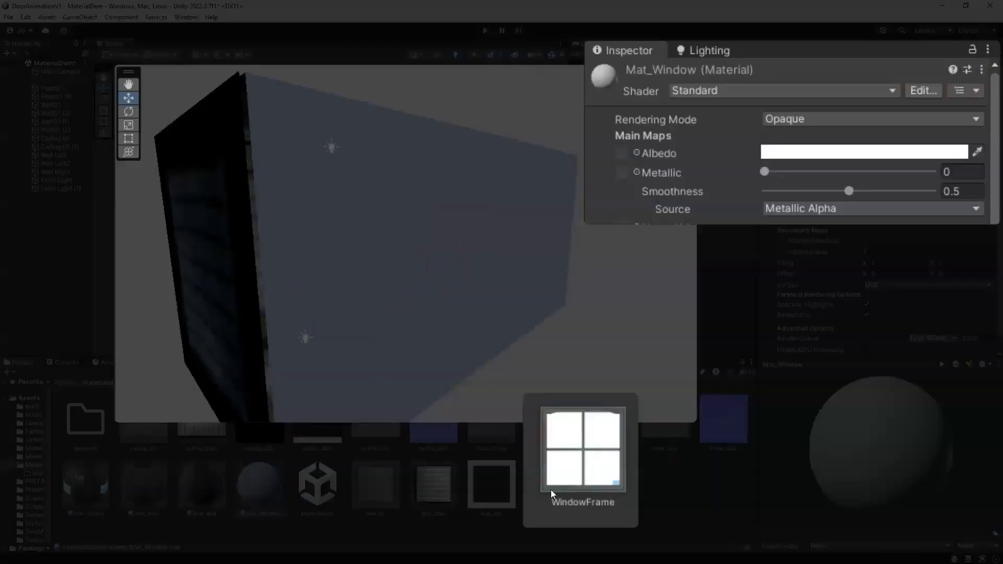
Step: Enable Alpha Is Transparency on the WindowFrame texture and apply its import settings
click(595, 455)
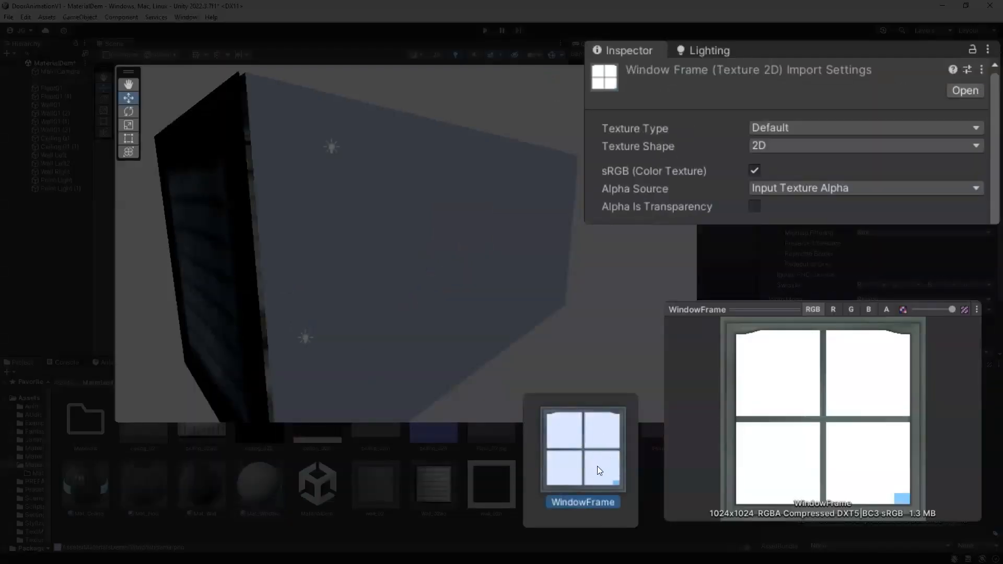
click(826, 128)
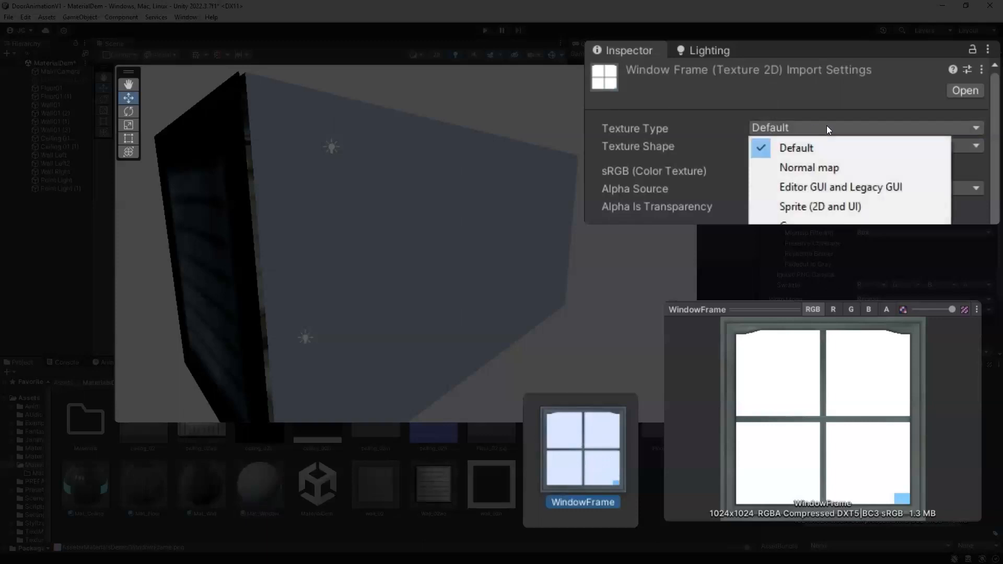
click(774, 147)
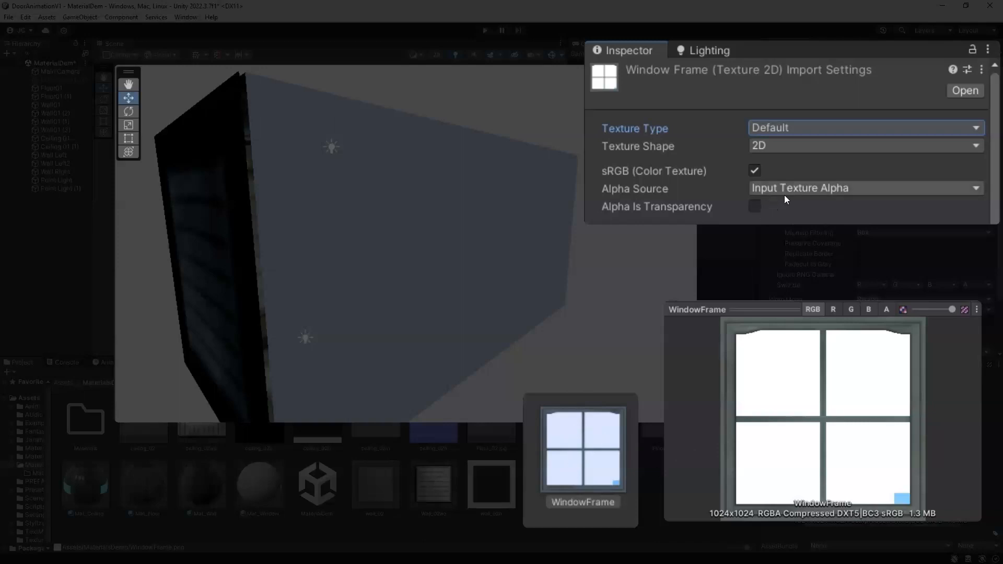
click(754, 206)
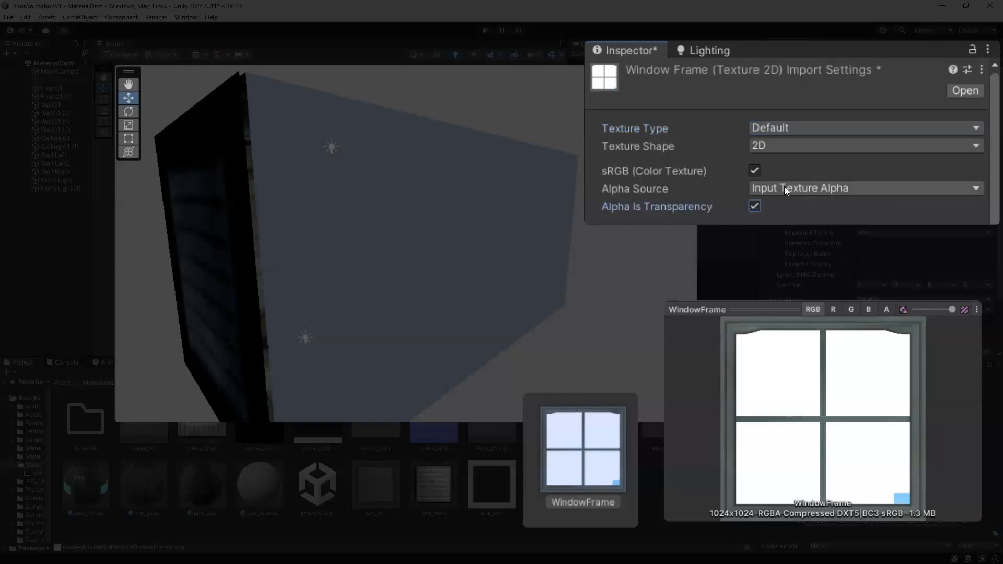
scroll(824, 204, down, 3)
click(979, 346)
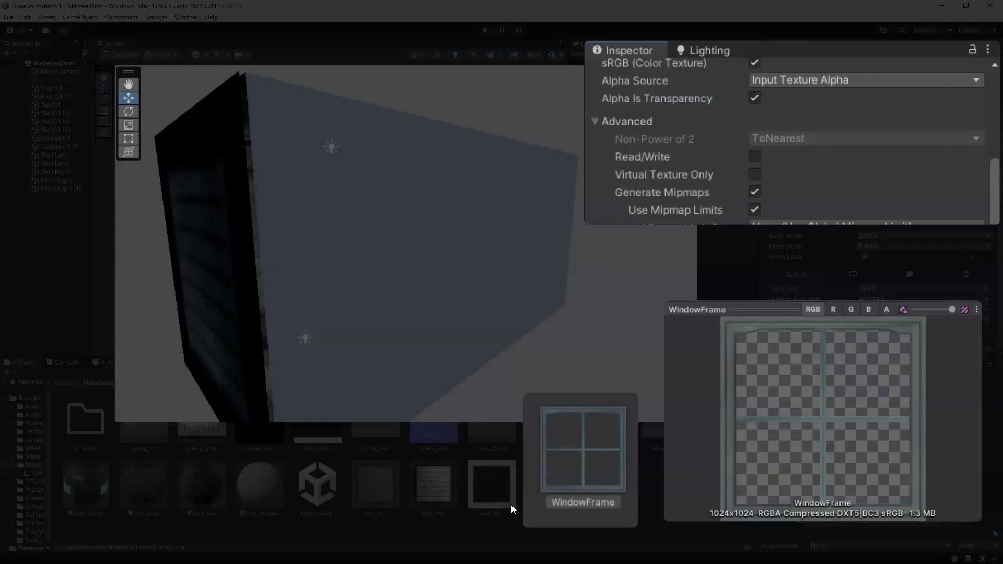
Step: Assign WindowFrame as Mat_Window's albedo map and set its rendering mode to Cutout
click(264, 487)
scroll(874, 153, up, 1)
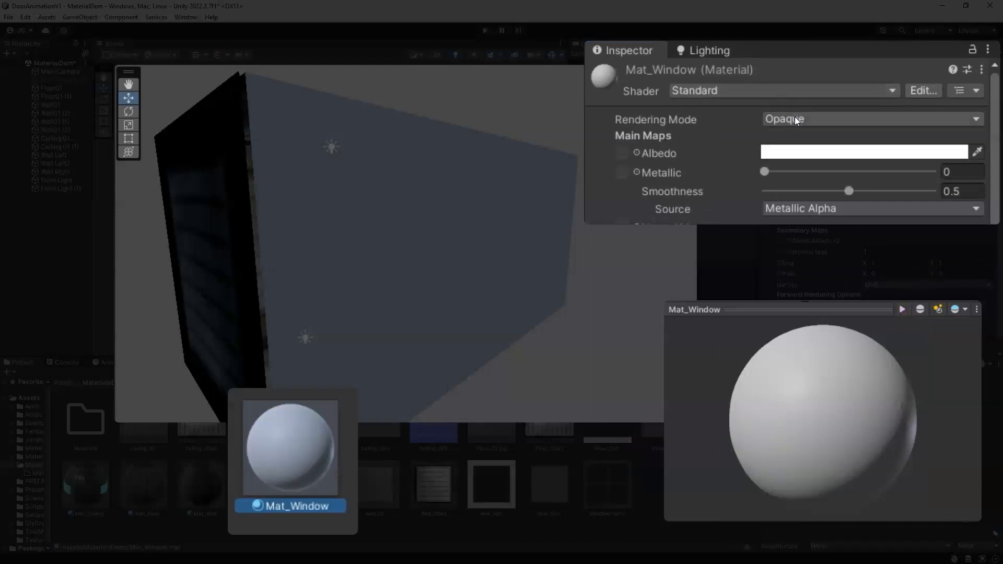
drag(611, 465, 622, 154)
alt+drag(455, 308, 336, 298)
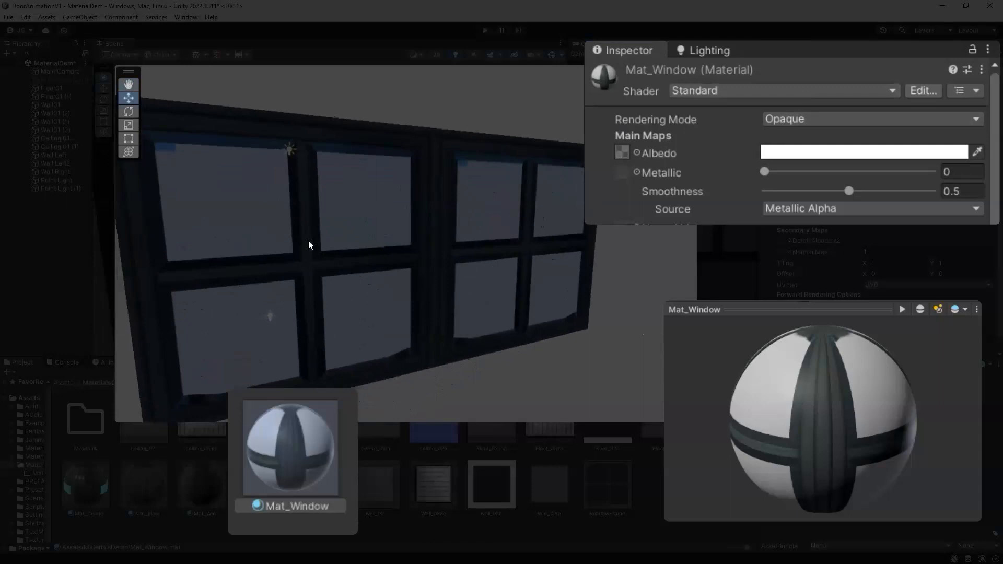
drag(798, 360, 883, 382)
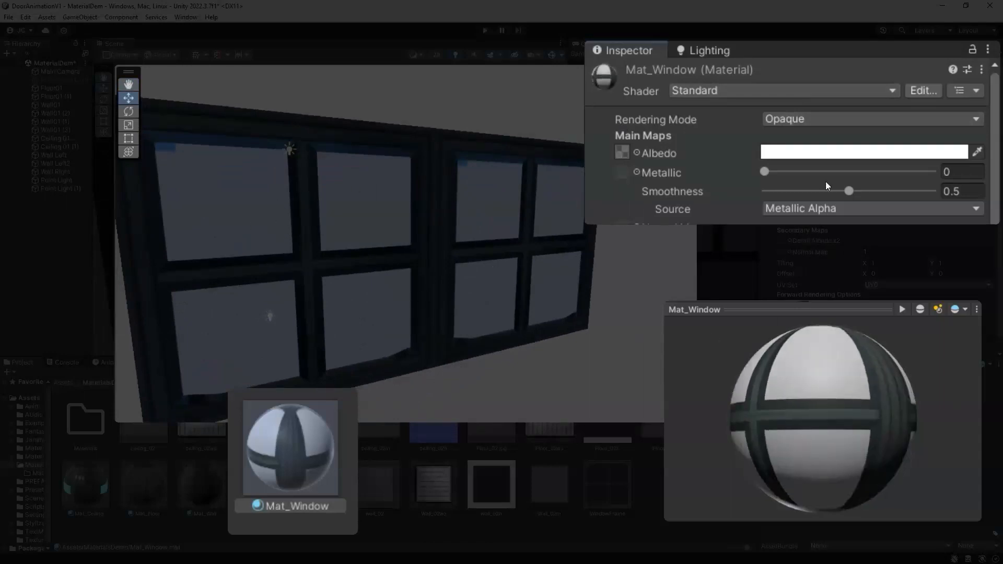
click(803, 120)
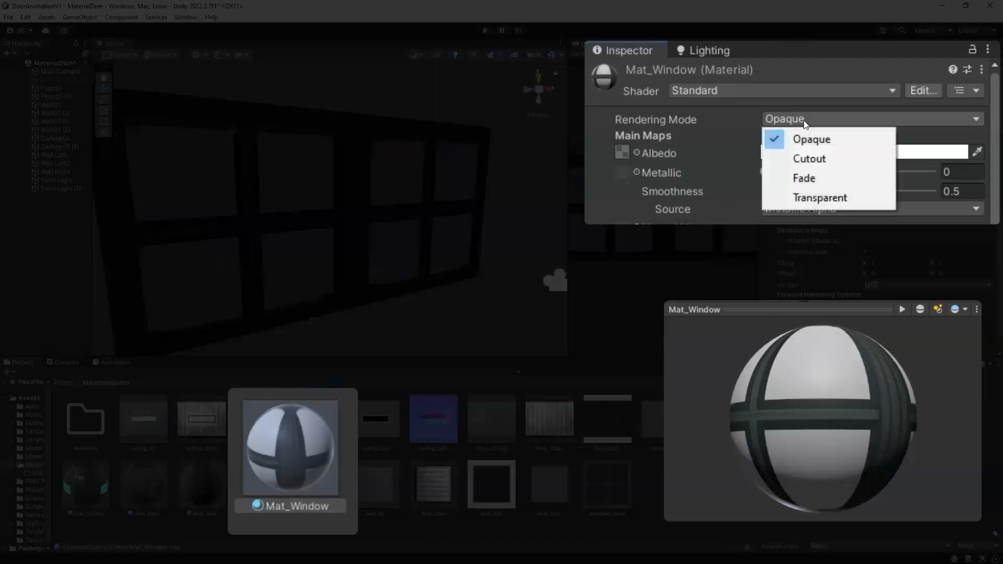
click(804, 157)
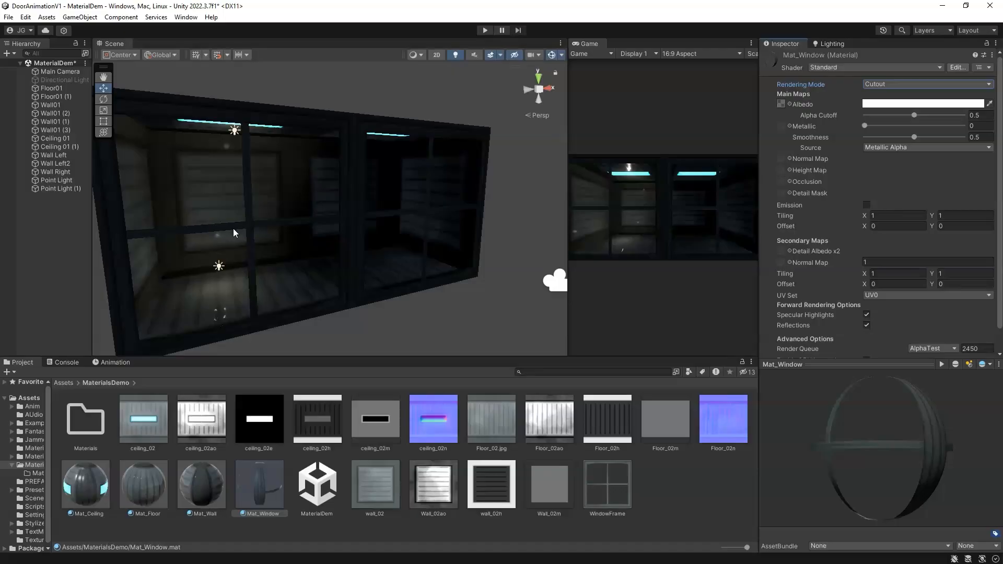
Step: Inspect the cutout window wall and corridor from several angles in the scene
middle_drag(233, 227, 292, 224)
right_drag(291, 223, 363, 224)
middle_drag(362, 224, 334, 230)
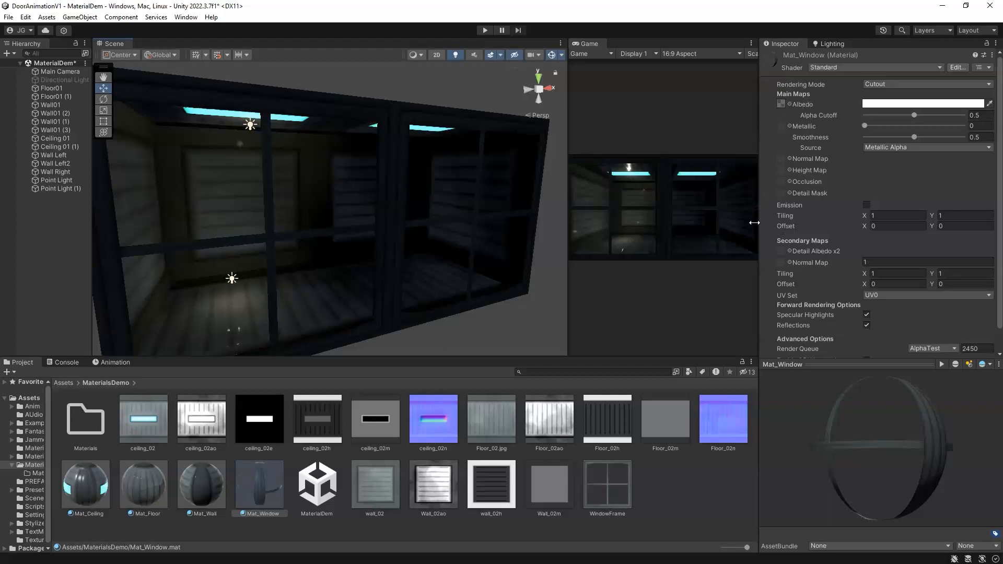
scroll(307, 270, down, 3)
right_drag(307, 270, 310, 270)
alt+drag(310, 271, 333, 272)
middle_drag(333, 273, 325, 273)
scroll(325, 273, up, 3)
alt+drag(324, 273, 311, 268)
middle_drag(311, 268, 317, 272)
mouse_move(328, 275)
alt+mouse_down()
mouse_move(303, 269)
mouse_move(338, 276)
mouse_move(329, 277)
alt+mouse_up()
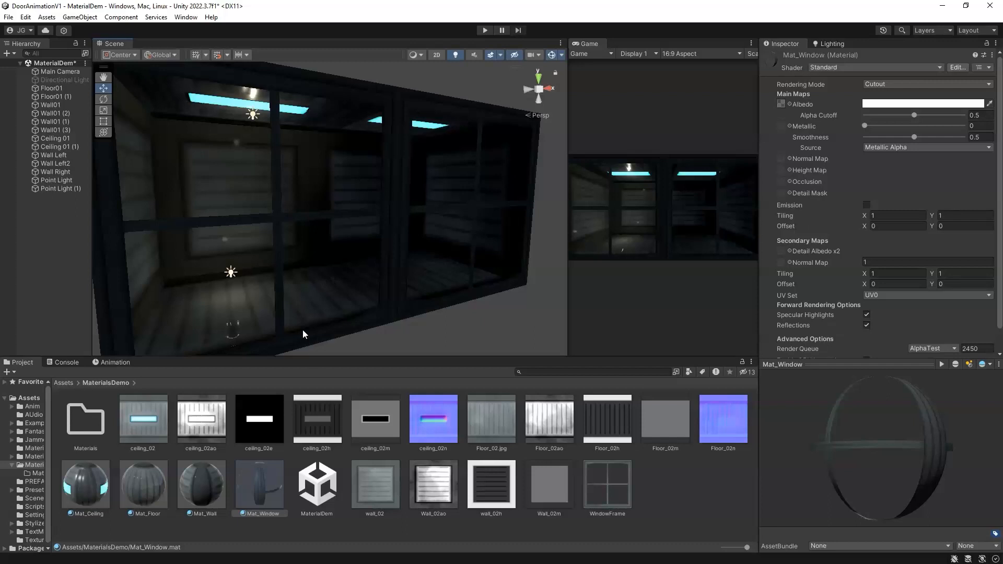